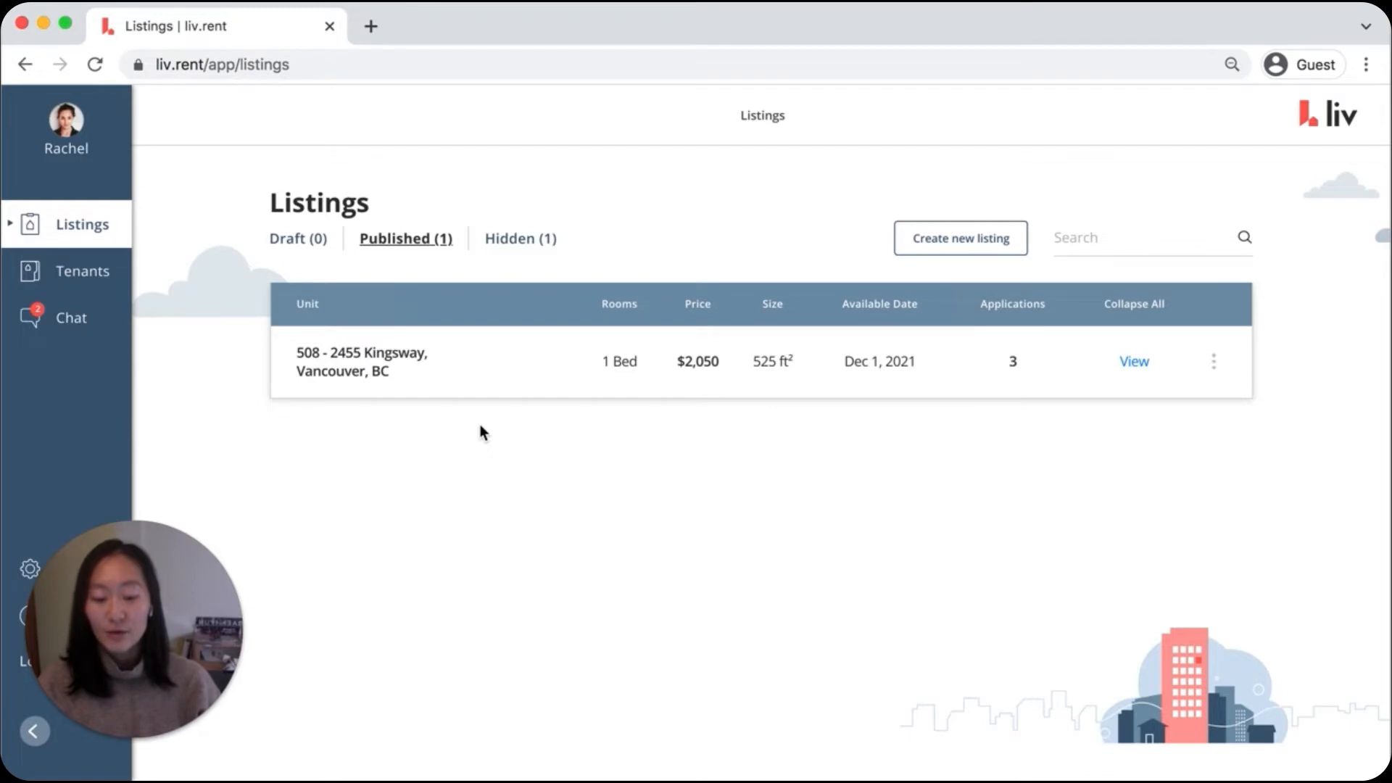
Open the published one-bedroom listing and view its rental applications
{"action": "left_click", "coordinate": [520, 337]}
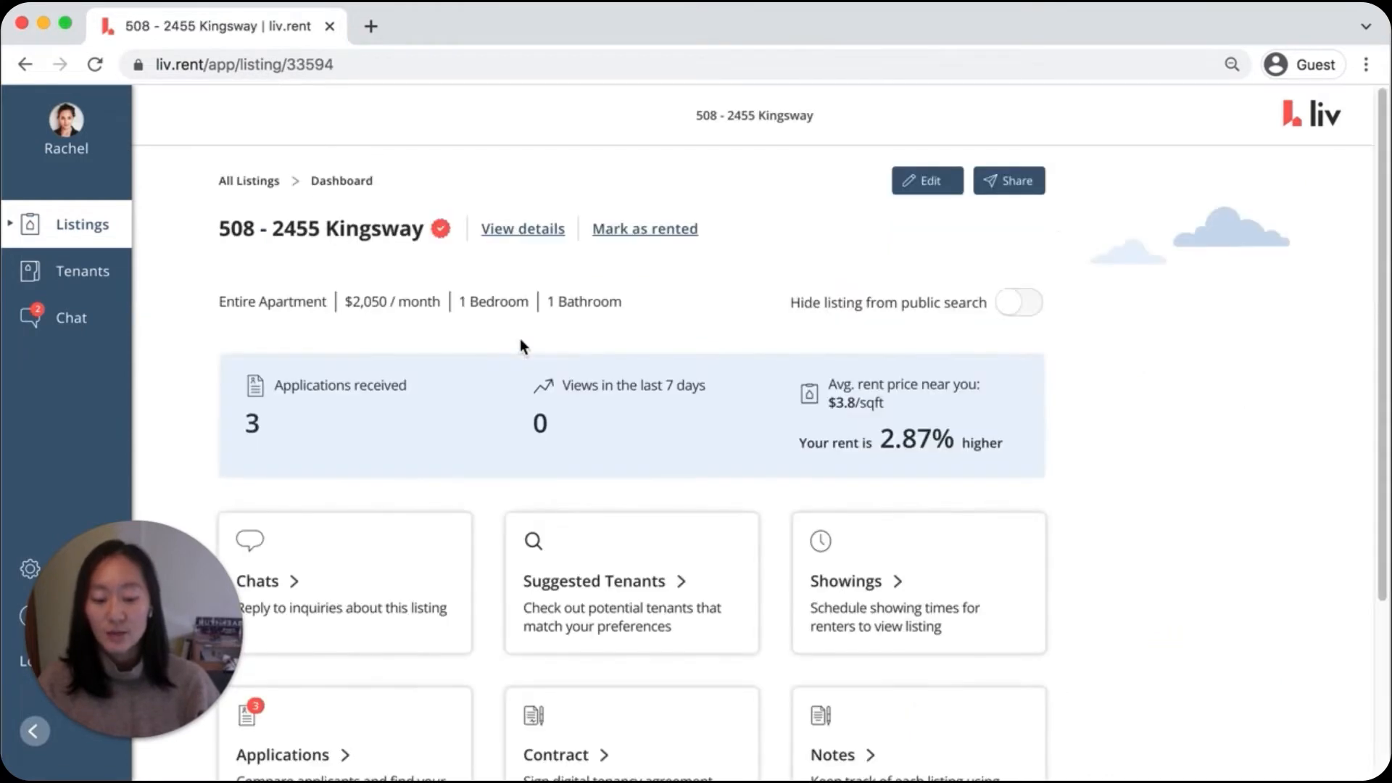
{"action": "scroll", "coordinate": [518, 338], "scroll_direction": "down", "scroll_amount": 2}
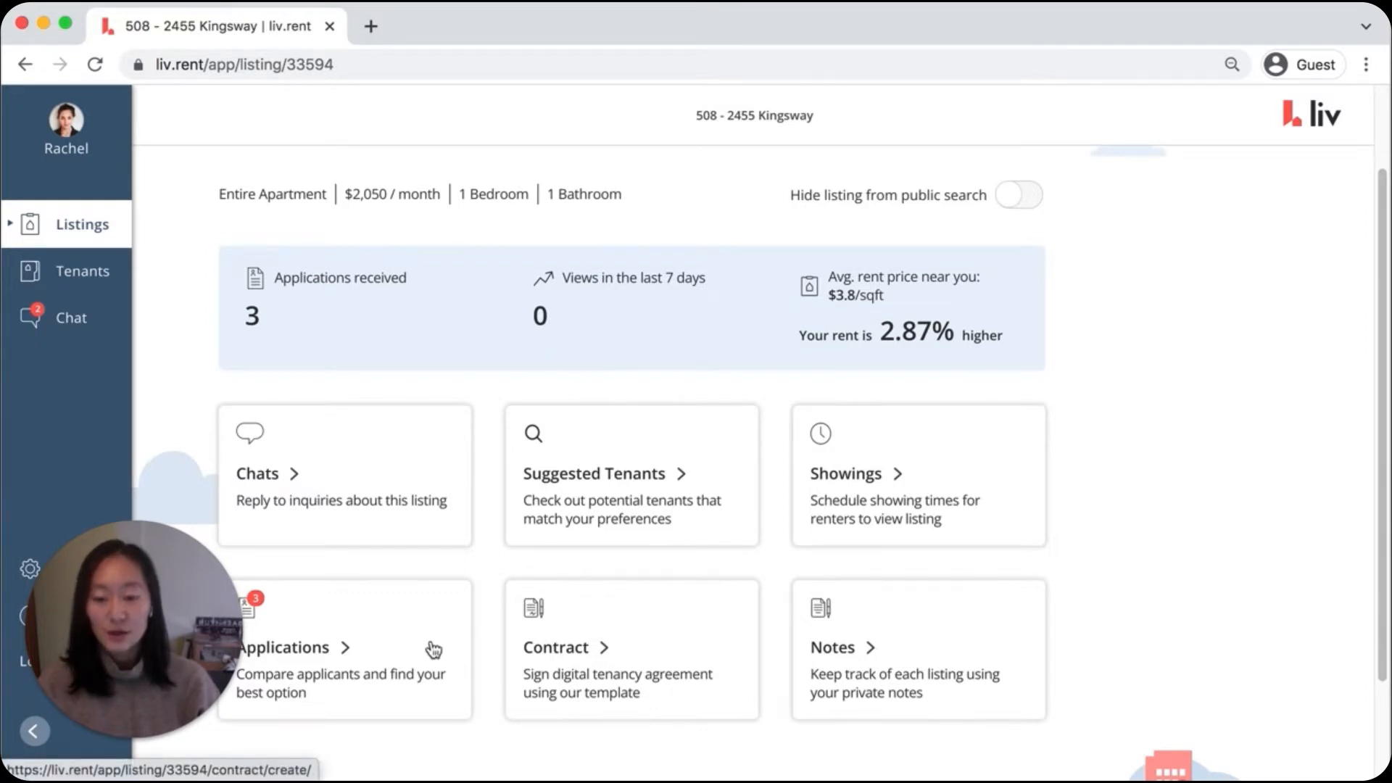
{"action": "left_click", "coordinate": [421, 647]}
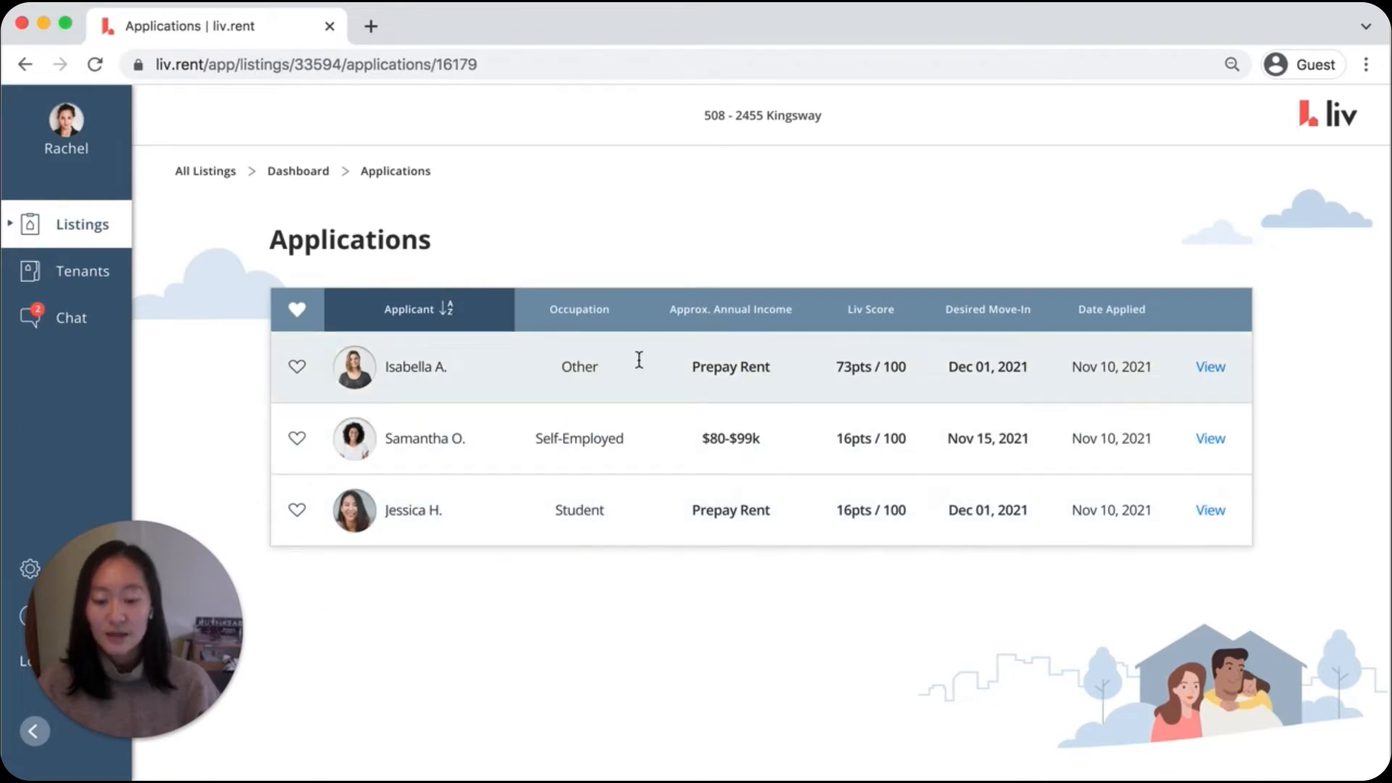
Open the application with the 73-point Liv Score and create a tenancy contract from it
{"action": "left_click", "coordinate": [638, 359]}
{"action": "scroll", "coordinate": [700, 366], "scroll_direction": "down", "scroll_amount": 15}
{"action": "scroll", "coordinate": [697, 366], "scroll_direction": "down", "scroll_amount": 3}
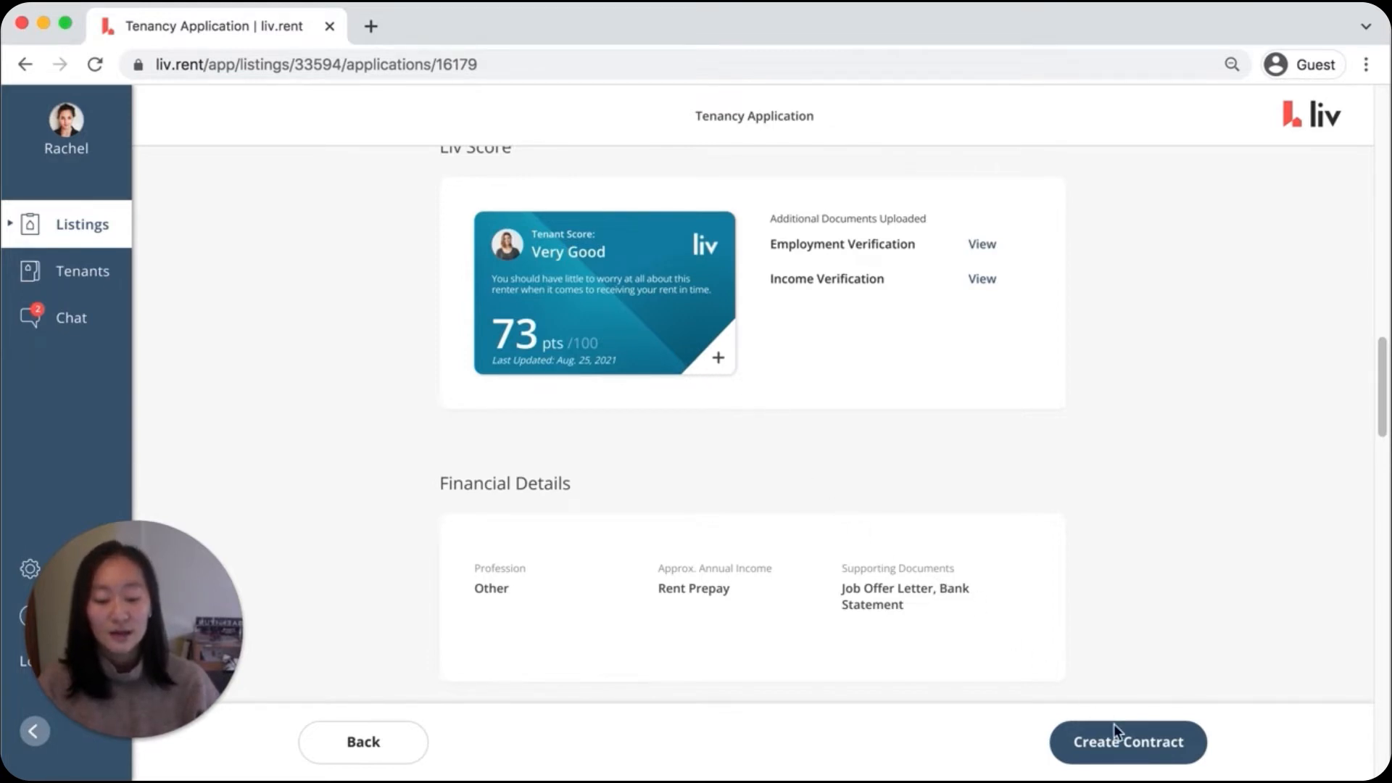
{"action": "left_click", "coordinate": [1142, 742]}
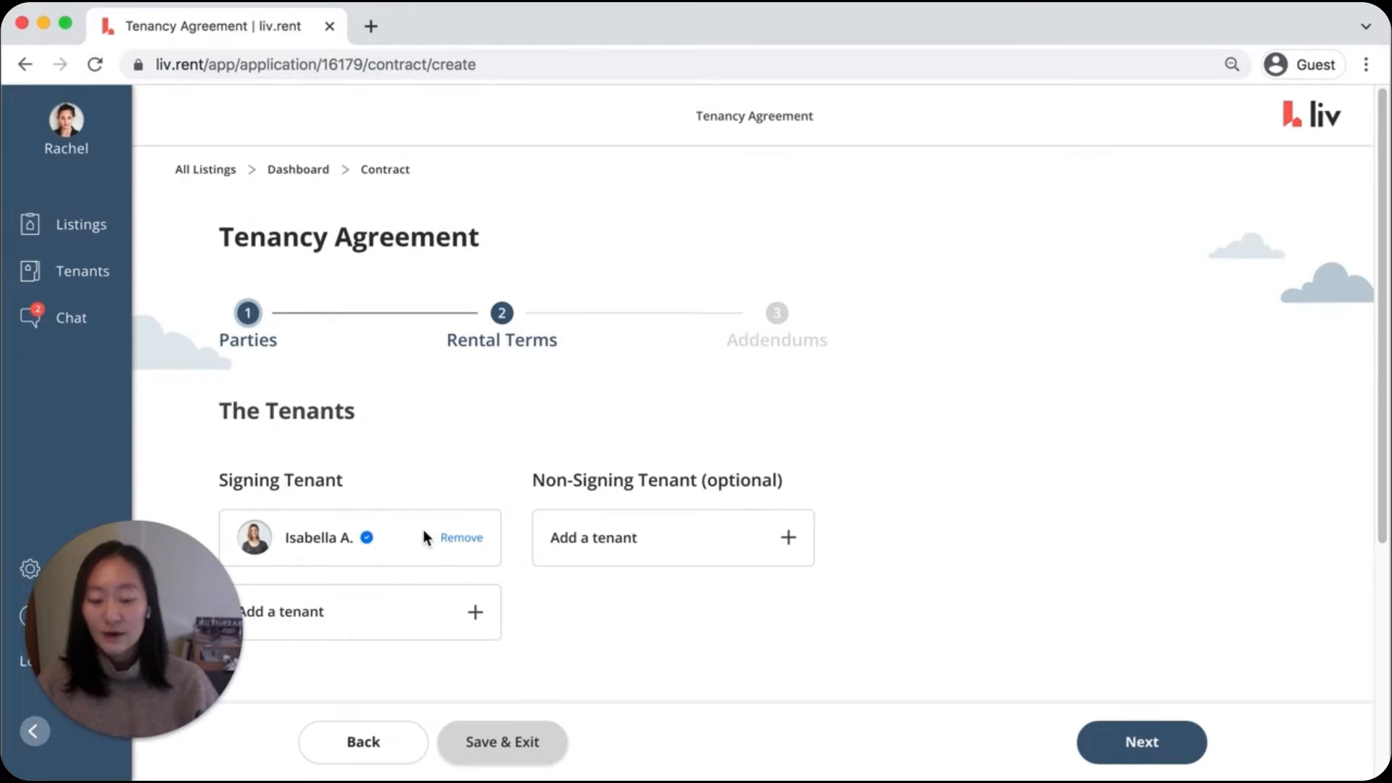
Examine the options for adding another signing tenant and a non-signing tenant, leaving both without adding anyone
{"action": "scroll", "coordinate": [425, 533], "scroll_direction": "down", "scroll_amount": 2}
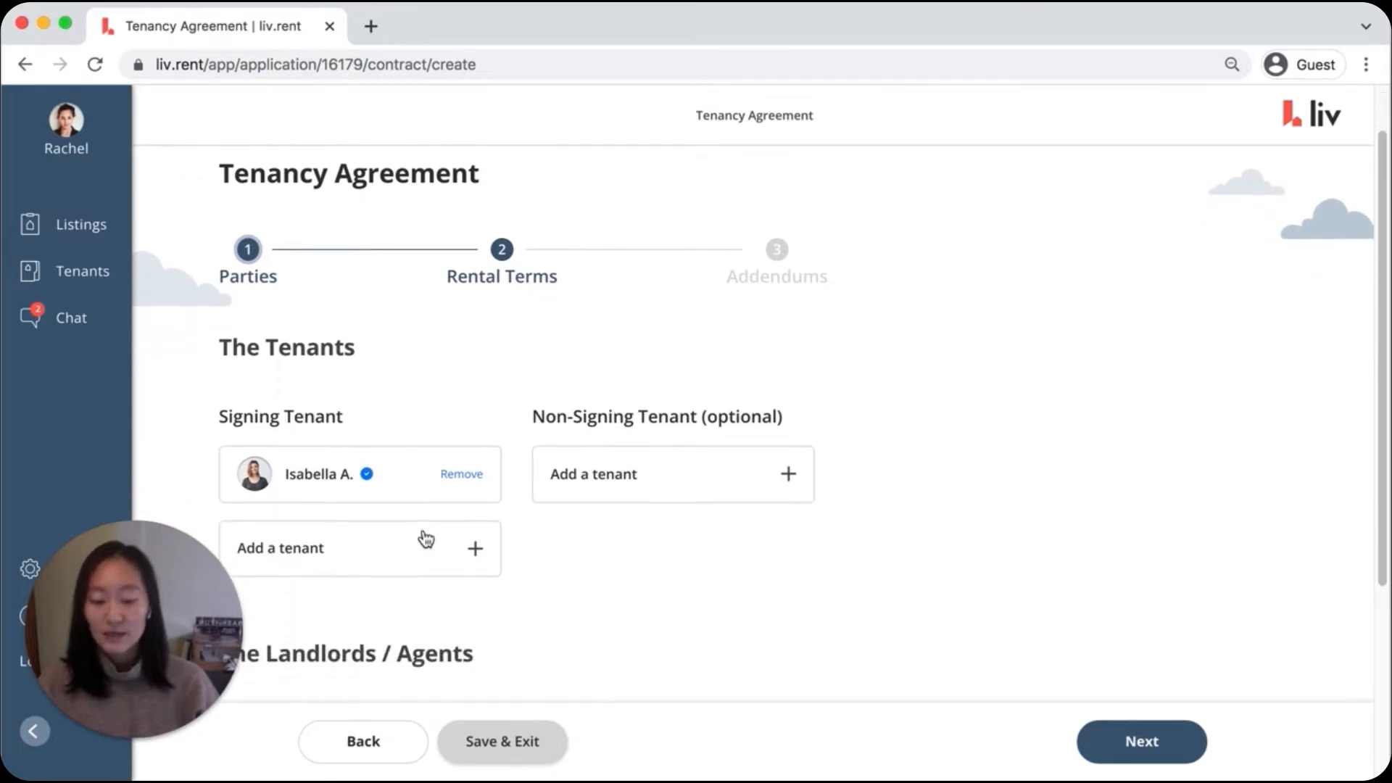
{"action": "left_click", "coordinate": [365, 546]}
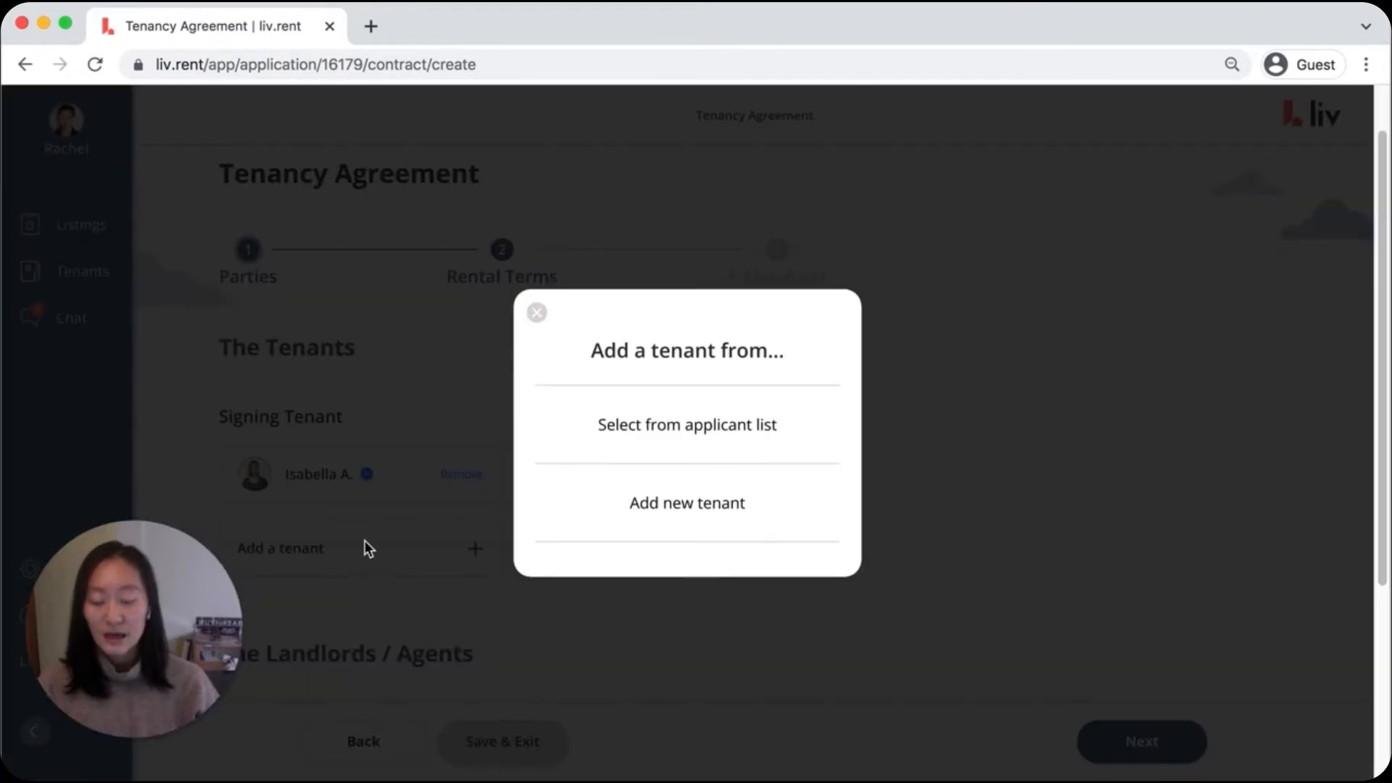
{"action": "left_click", "coordinate": [695, 505]}
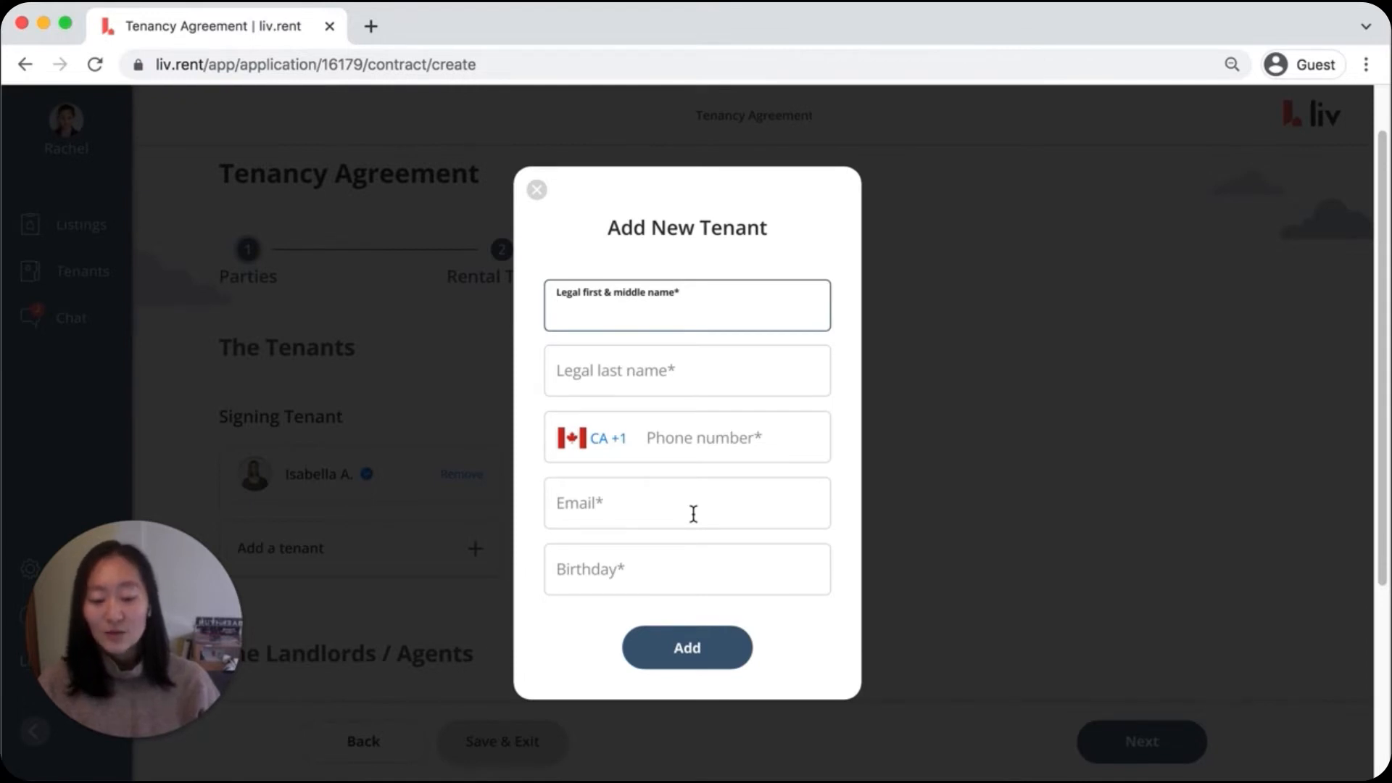
{"action": "left_click", "coordinate": [972, 480]}
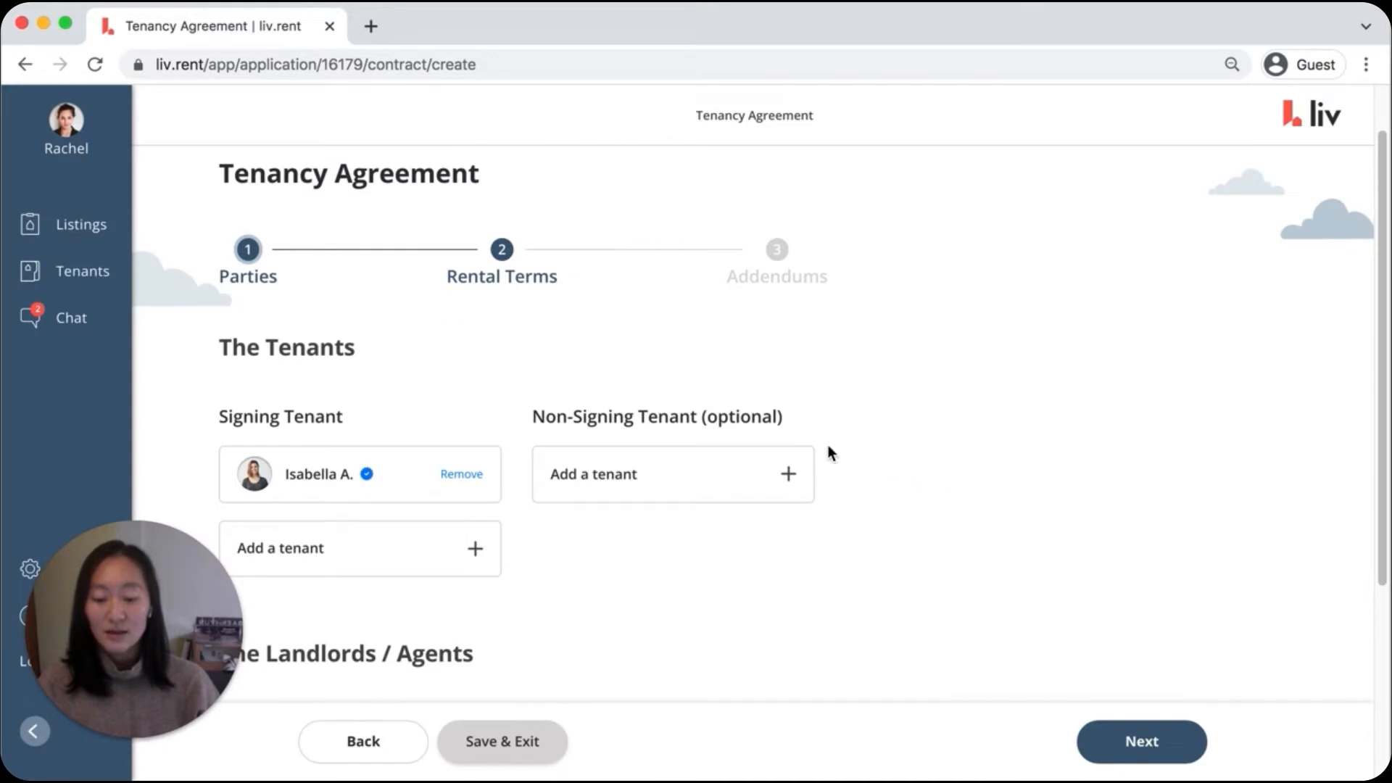
{"action": "left_click", "coordinate": [784, 468]}
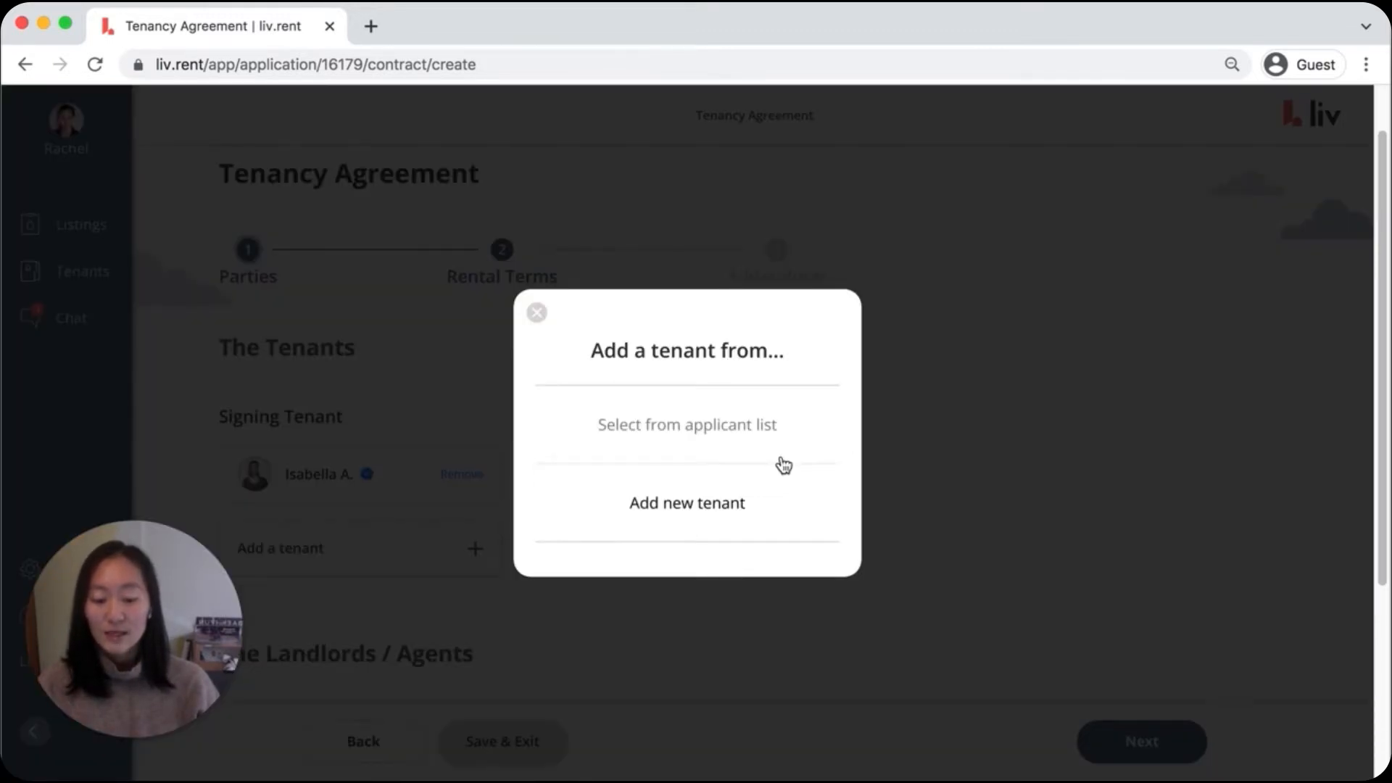
{"action": "left_click", "coordinate": [931, 455]}
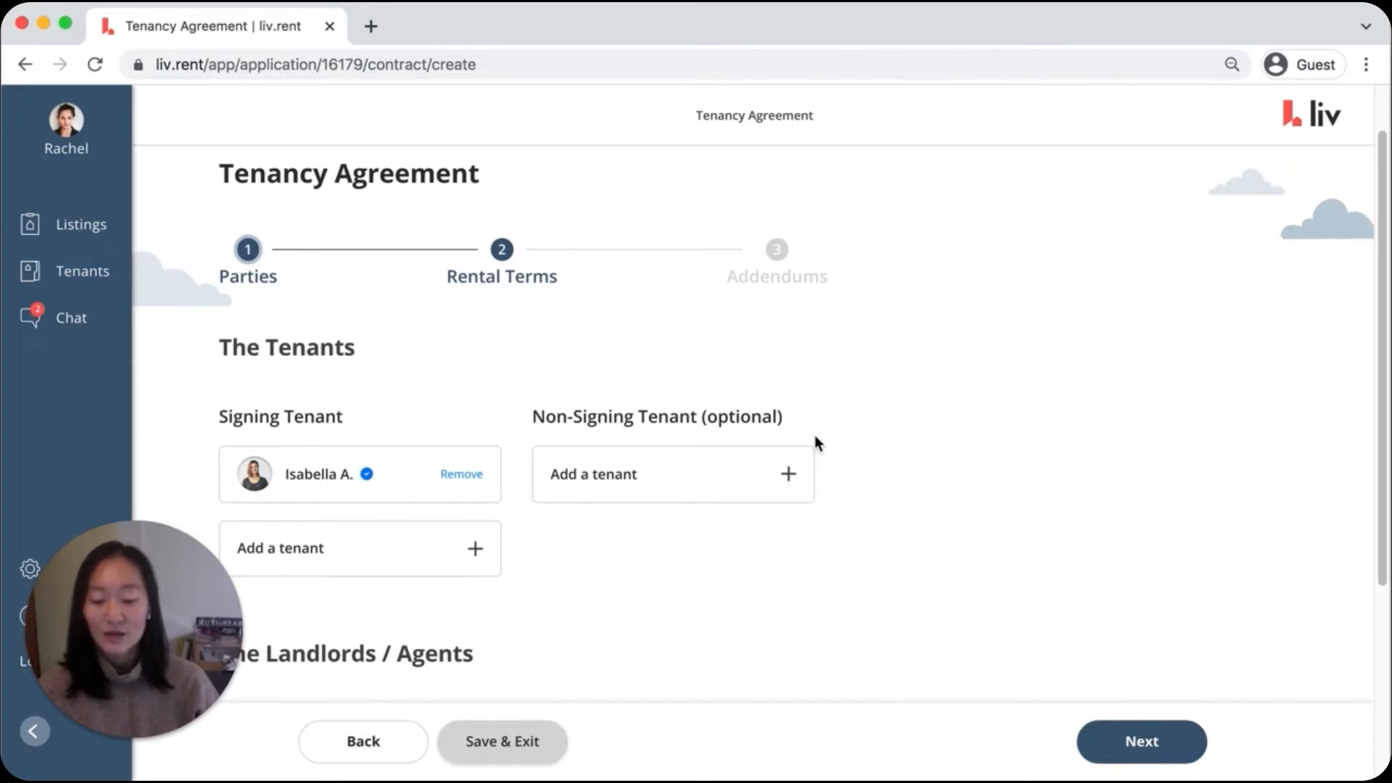
Accept the listed tenant and landlord and continue the tenancy agreement to its rental terms
{"action": "scroll", "coordinate": [815, 439], "scroll_direction": "down", "scroll_amount": 3}
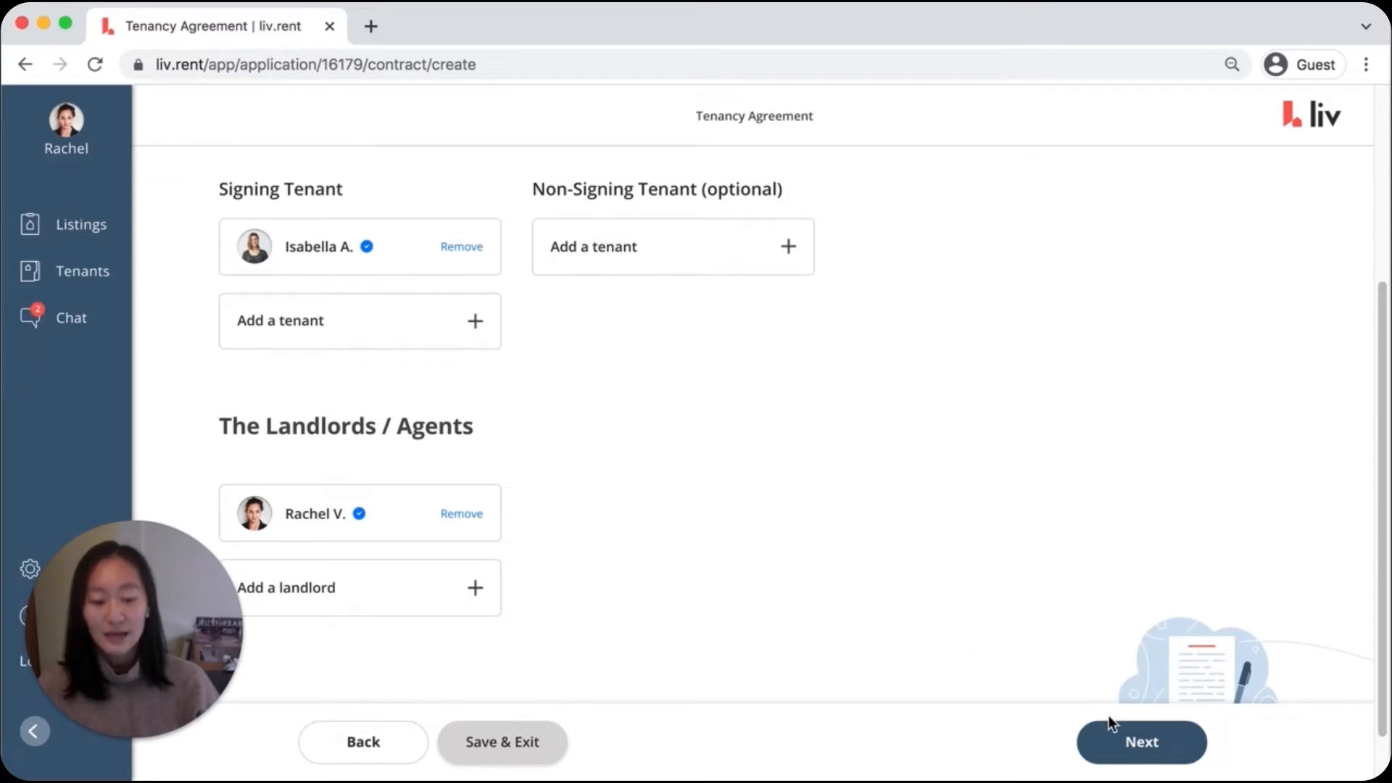
{"action": "left_click", "coordinate": [1129, 753]}
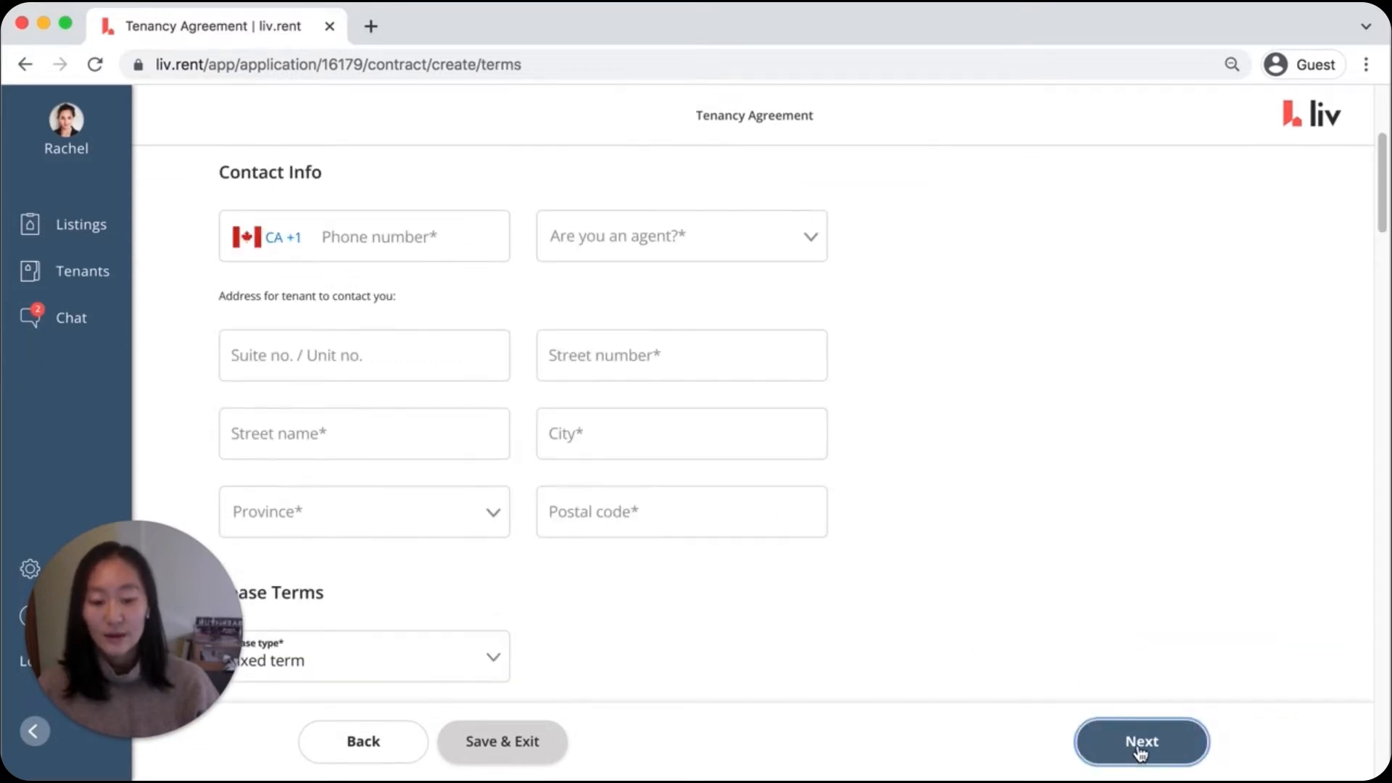
{"action": "scroll", "coordinate": [1029, 558], "scroll_direction": "up", "scroll_amount": 2}
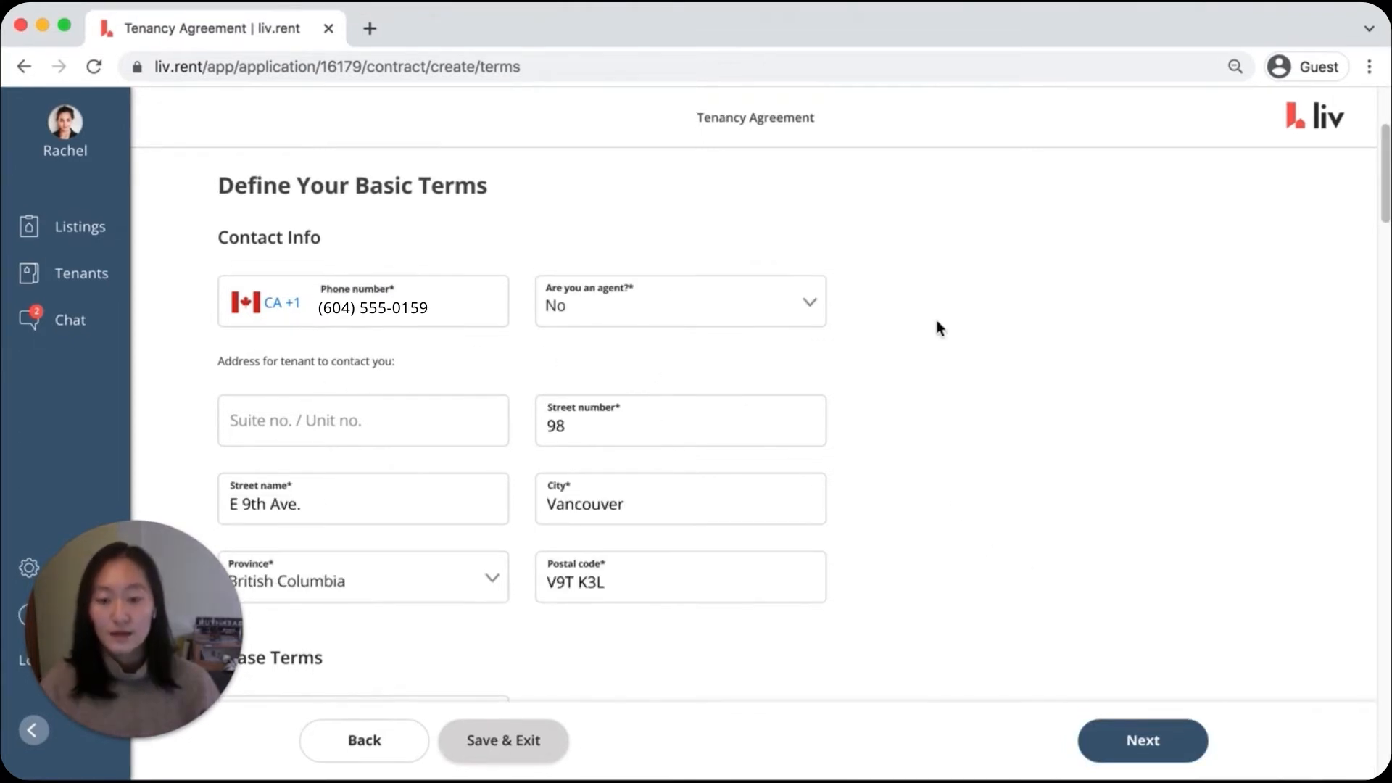
Review the contact and lease details and read the explanation of what the strata info is for
{"action": "scroll", "coordinate": [938, 326], "scroll_direction": "down", "scroll_amount": 5}
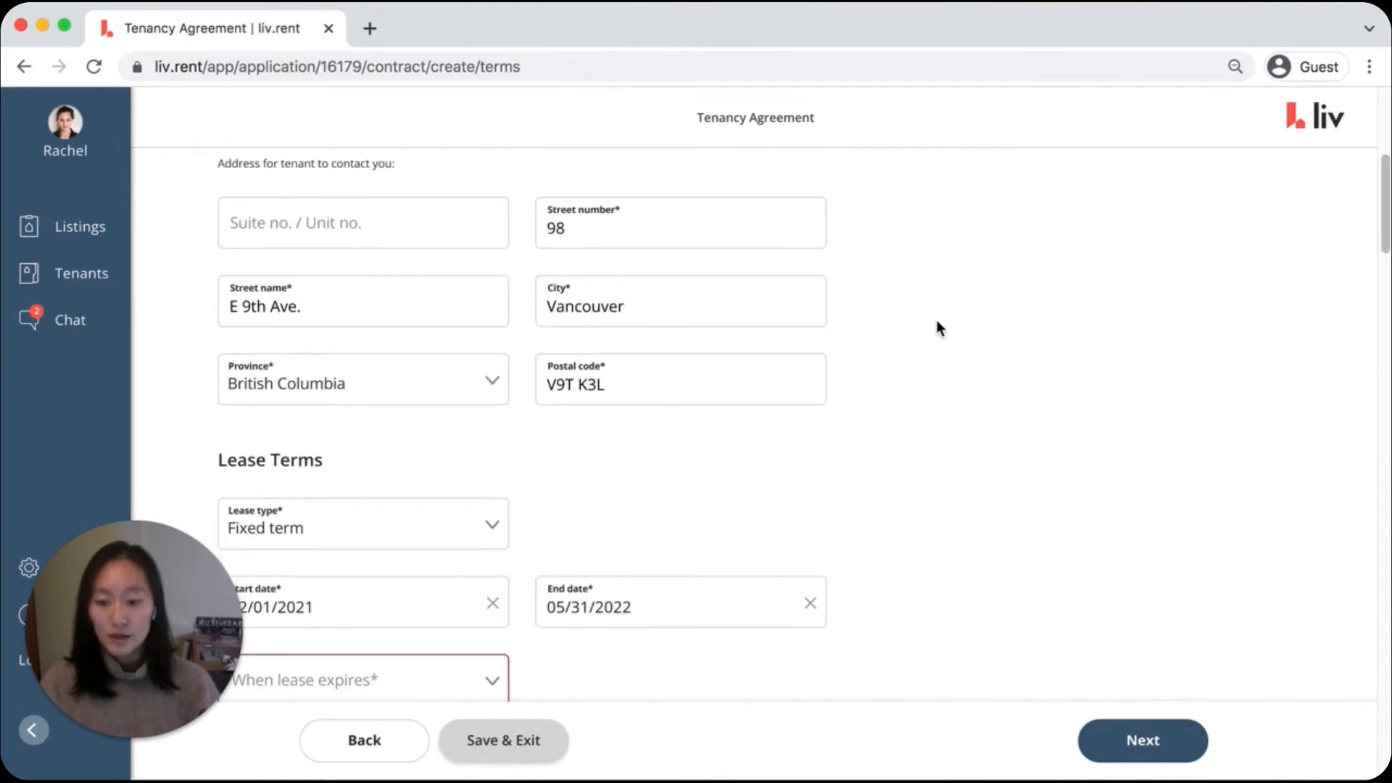
{"action": "scroll", "coordinate": [937, 324], "scroll_direction": "down", "scroll_amount": 2}
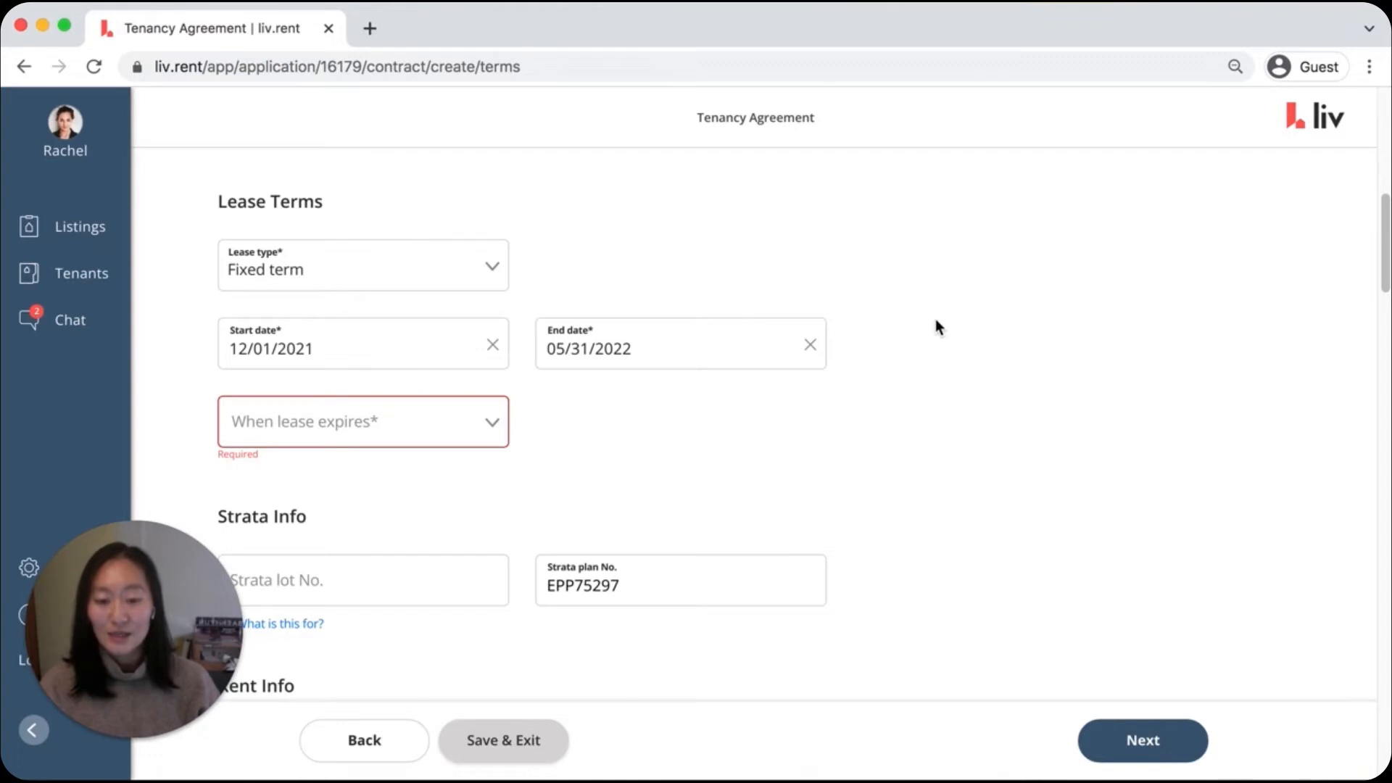
{"action": "left_click", "coordinate": [313, 622]}
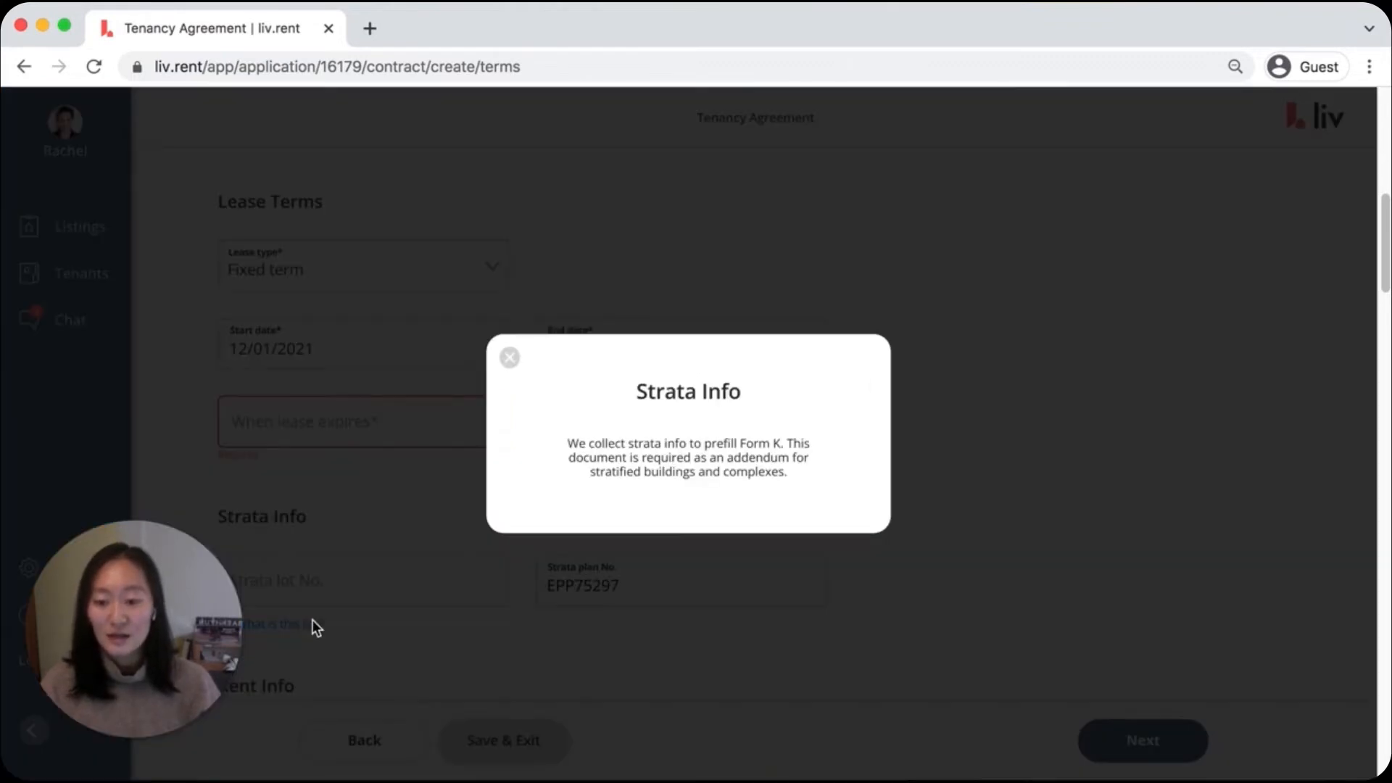
{"action": "left_click", "coordinate": [508, 358]}
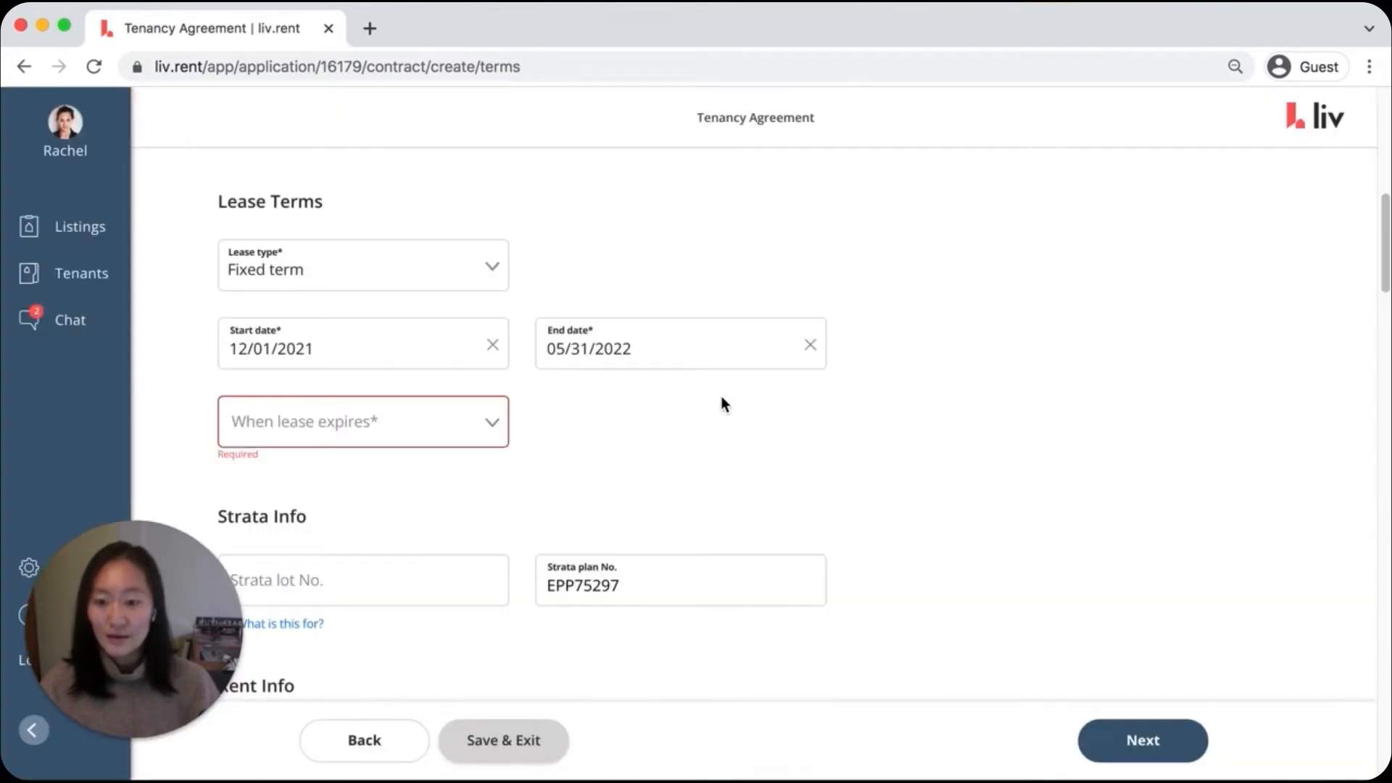
Set the lease end date to 12/01/2022 and choose what happens when the lease expires
{"action": "left_click", "coordinate": [668, 343]}
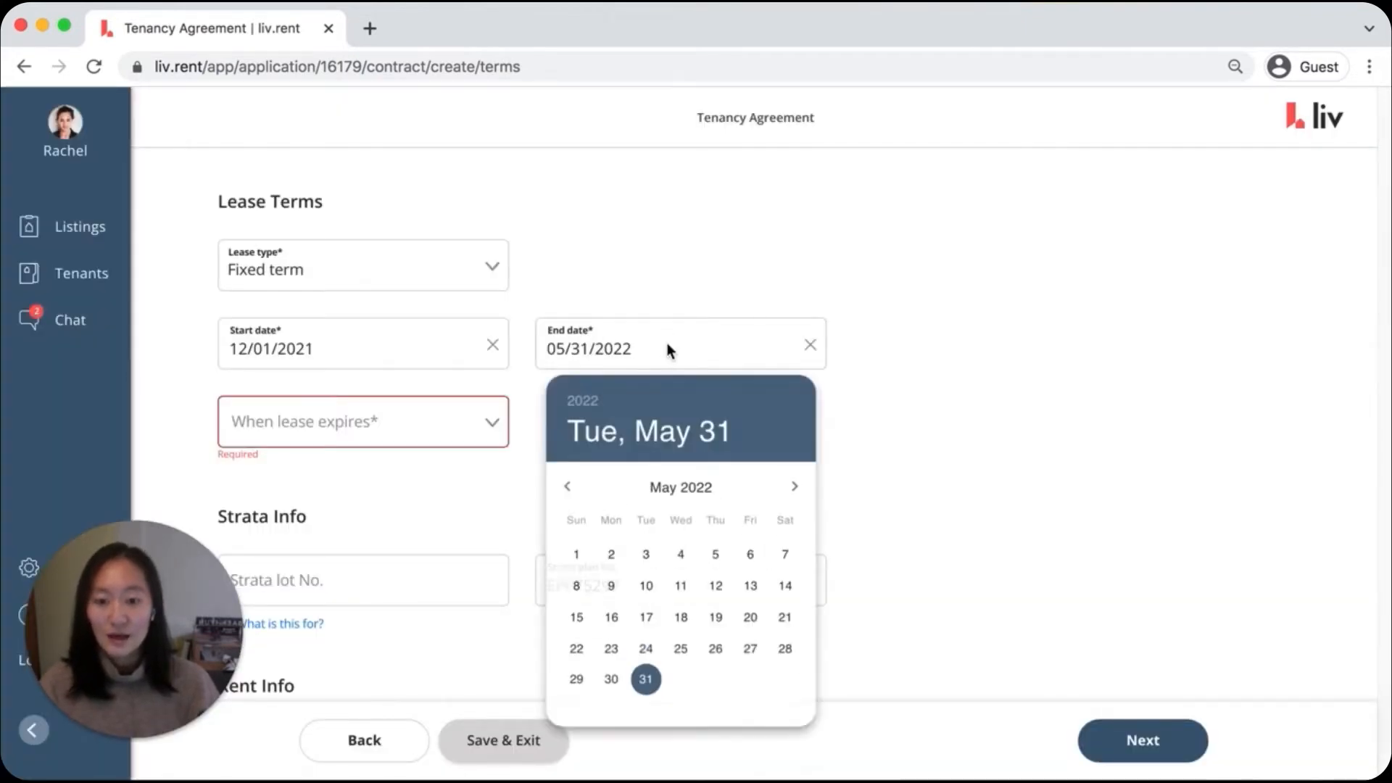
{"action": "left_click", "coordinate": [789, 486]}
{"action": "left_click", "coordinate": [789, 486]}
{"action": "left_click", "coordinate": [789, 485]}
{"action": "left_click", "coordinate": [789, 486]}
{"action": "left_click", "coordinate": [789, 485]}
{"action": "left_click", "coordinate": [789, 485]}
{"action": "left_click", "coordinate": [789, 486]}
{"action": "left_click", "coordinate": [711, 555]}
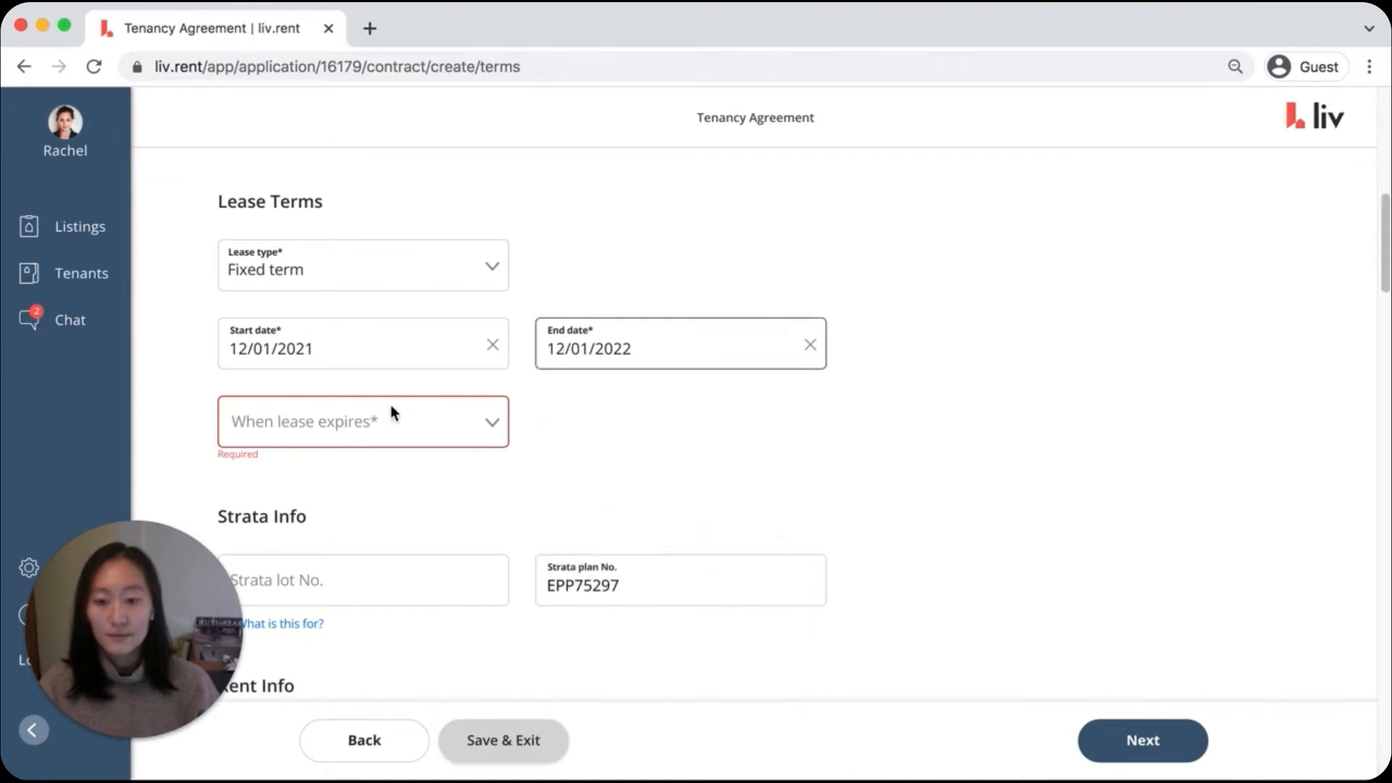
{"action": "left_click", "coordinate": [395, 421]}
{"action": "left_click", "coordinate": [414, 469]}
Set the rent payment date to the 1st day of each month
{"action": "scroll", "coordinate": [1138, 464], "scroll_direction": "down", "scroll_amount": 5}
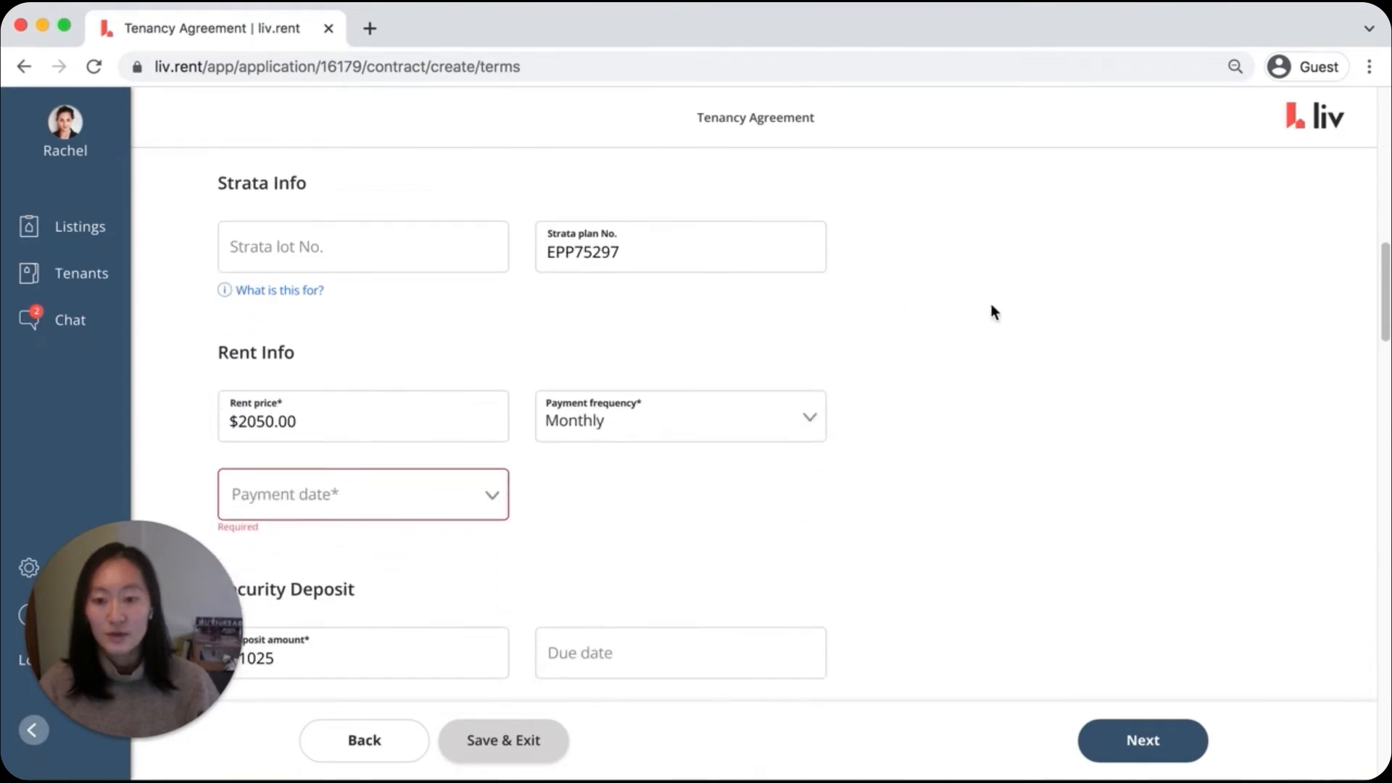
{"action": "scroll", "coordinate": [990, 304], "scroll_direction": "down", "scroll_amount": 2}
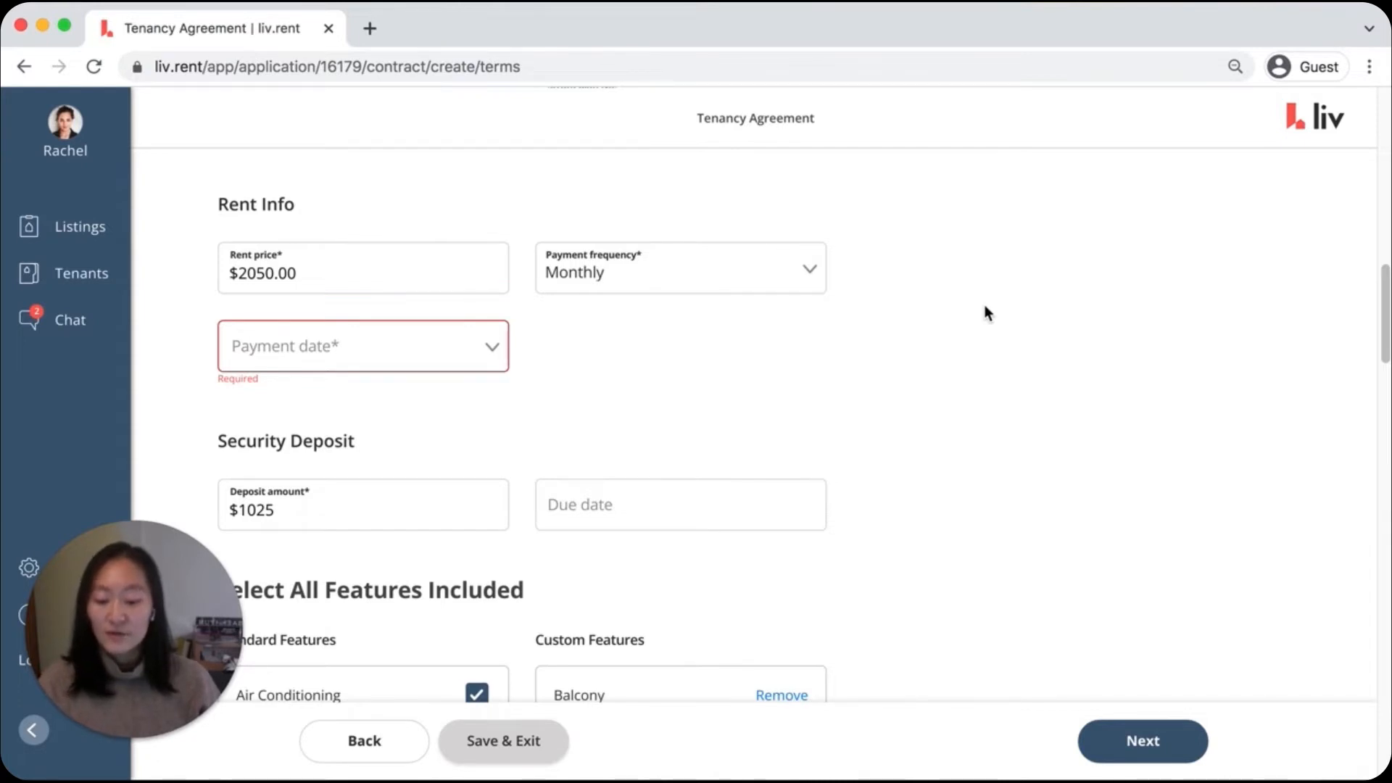
{"action": "left_click", "coordinate": [398, 274]}
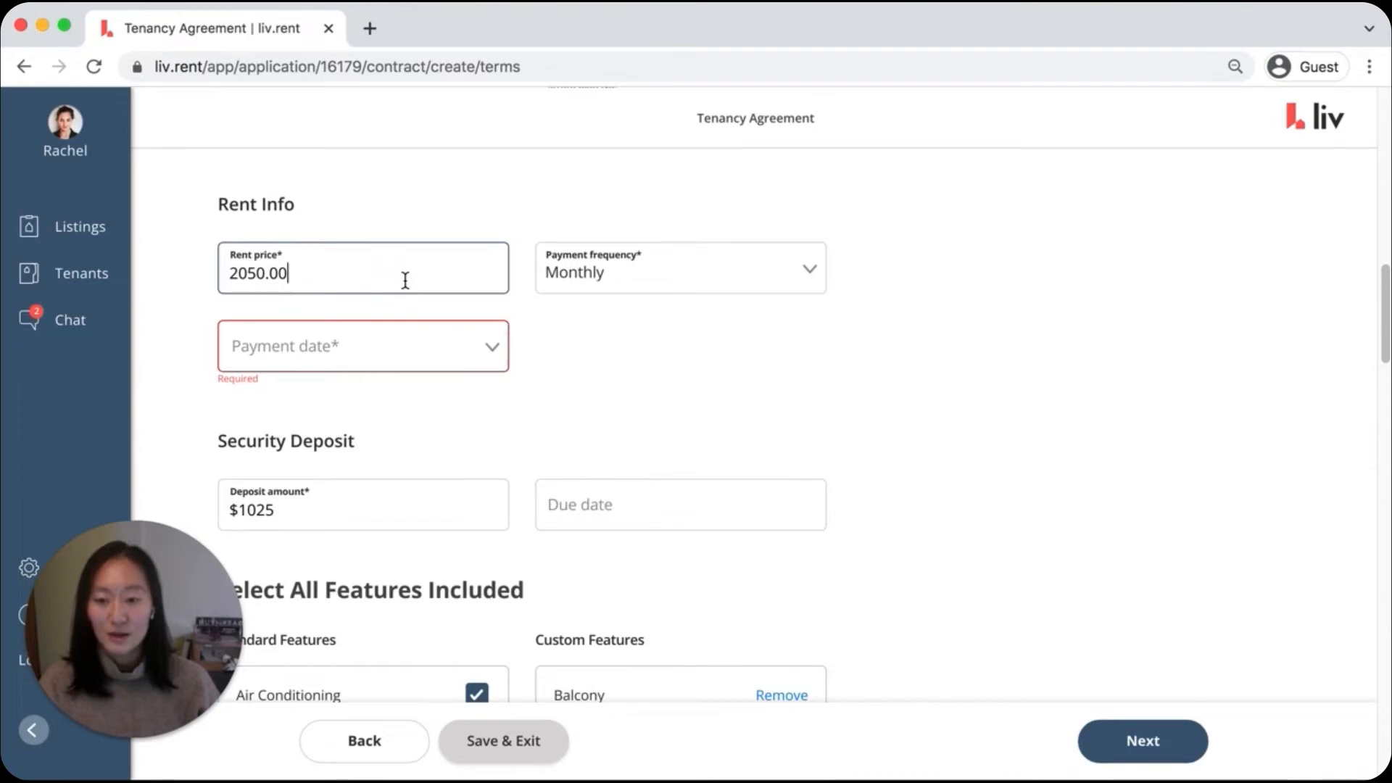
{"action": "left_click", "coordinate": [469, 346]}
{"action": "left_click", "coordinate": [469, 388]}
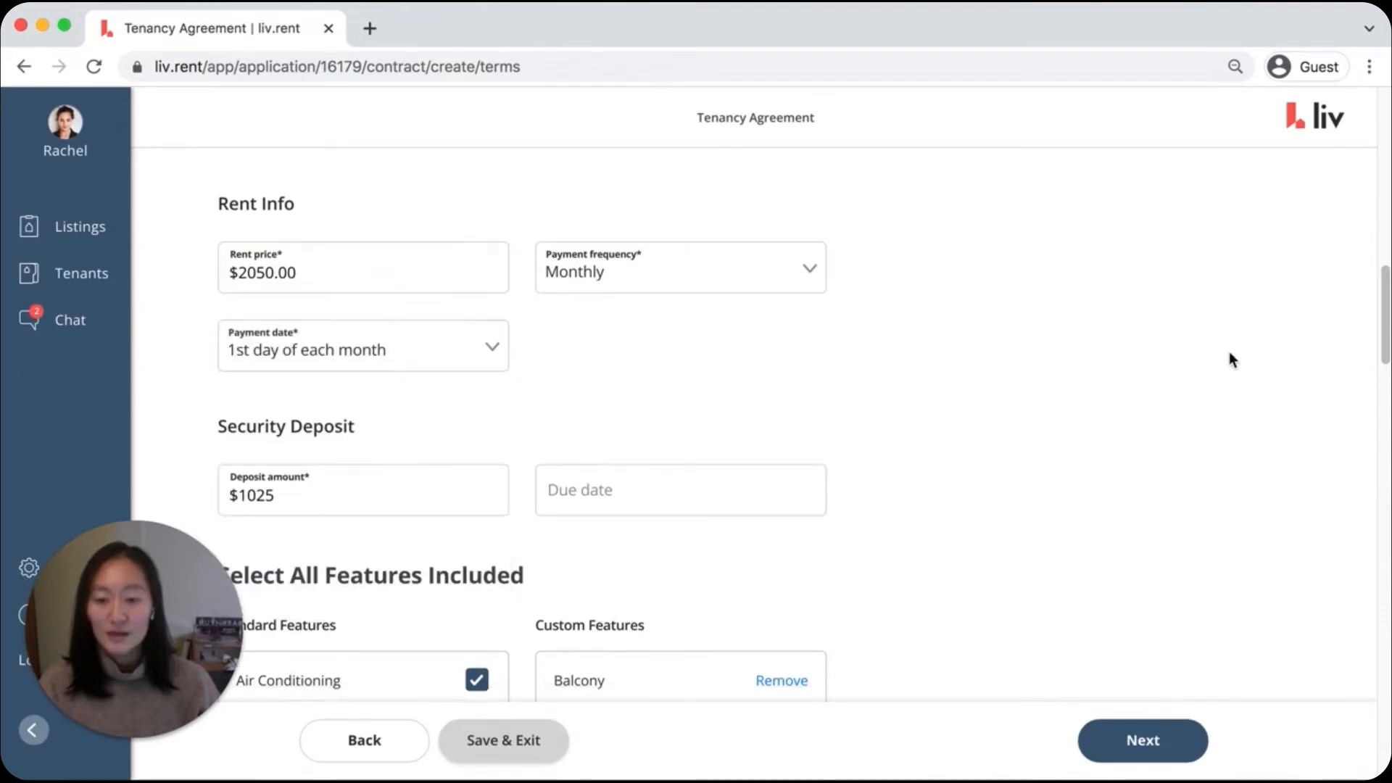
Untick TV Unit in the included standard features and tick it again
{"action": "scroll", "coordinate": [1161, 363], "scroll_direction": "down", "scroll_amount": 5}
{"action": "scroll", "coordinate": [999, 325], "scroll_direction": "down", "scroll_amount": 3}
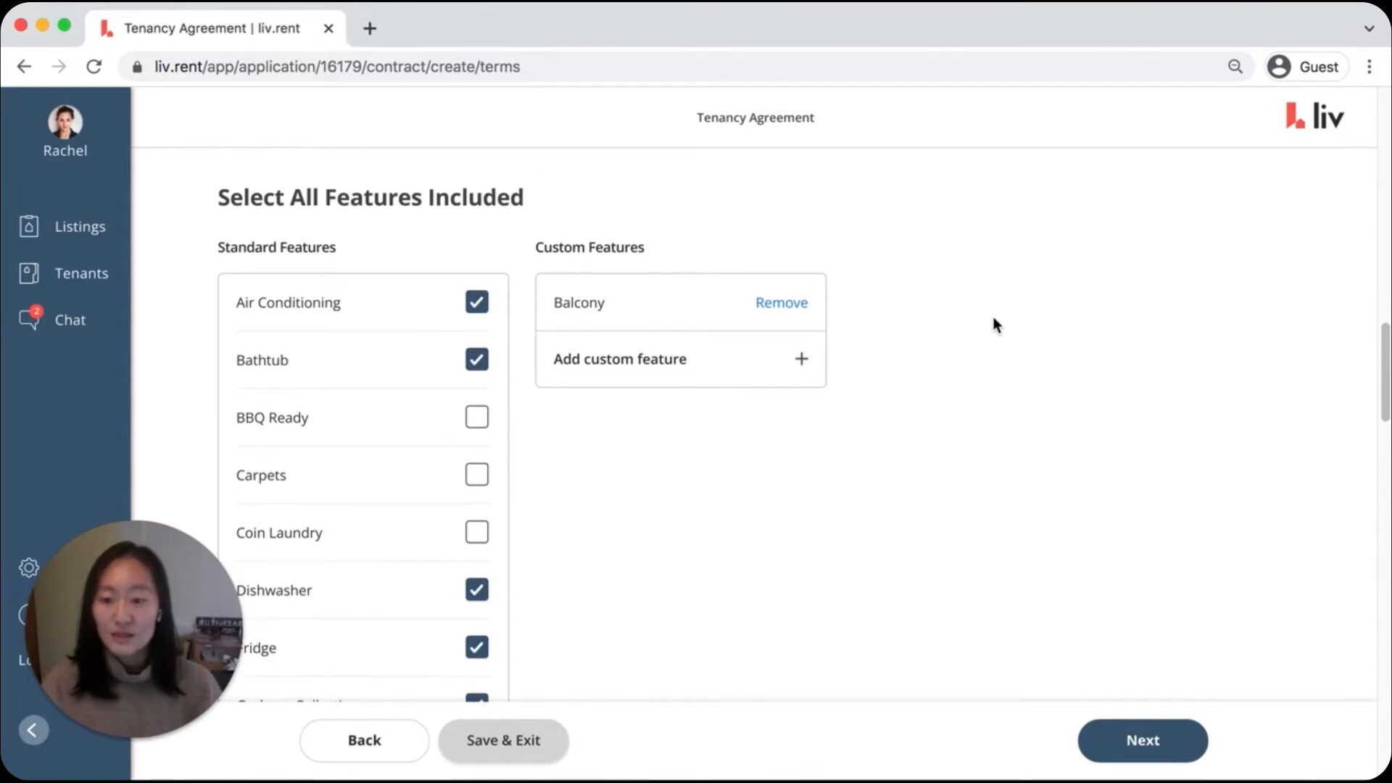
{"action": "scroll", "coordinate": [995, 325], "scroll_direction": "down", "scroll_amount": 8}
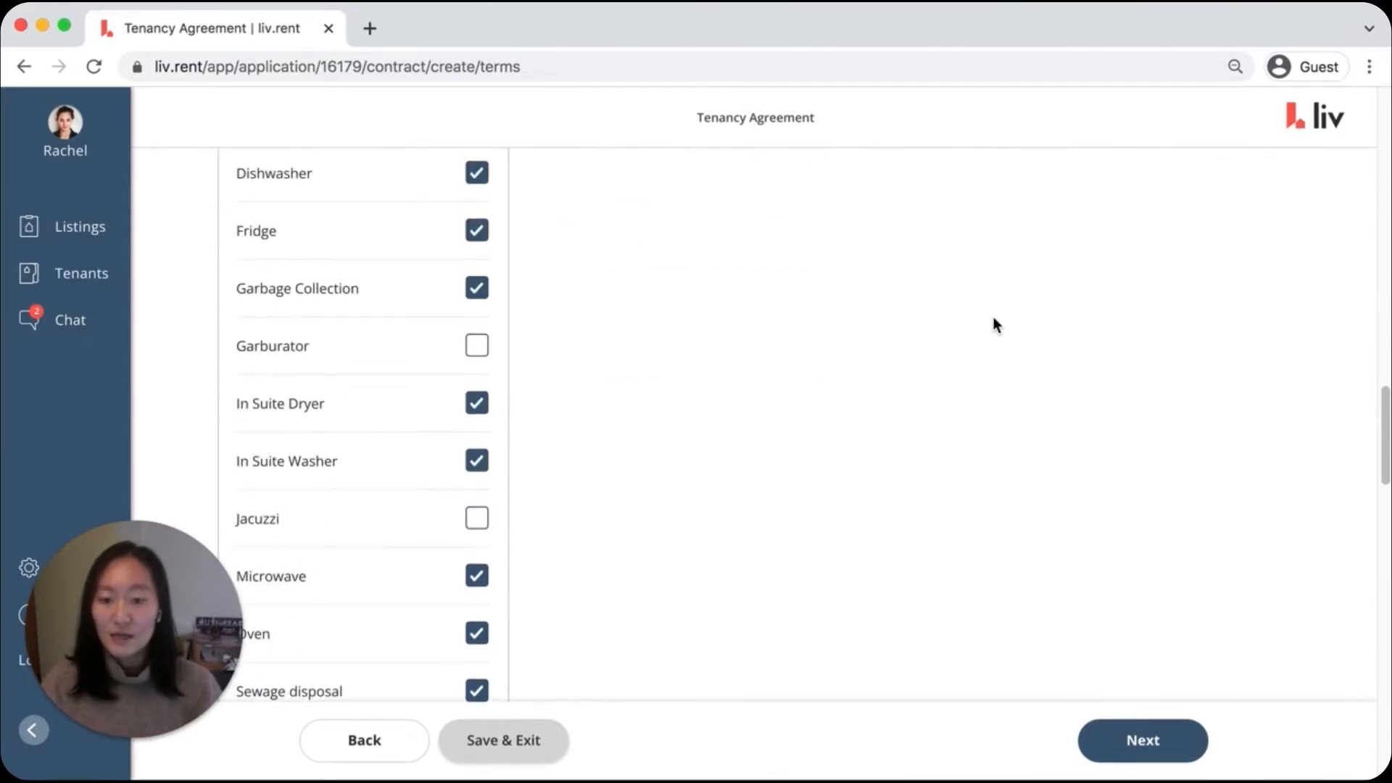
{"action": "scroll", "coordinate": [995, 322], "scroll_direction": "down", "scroll_amount": 8}
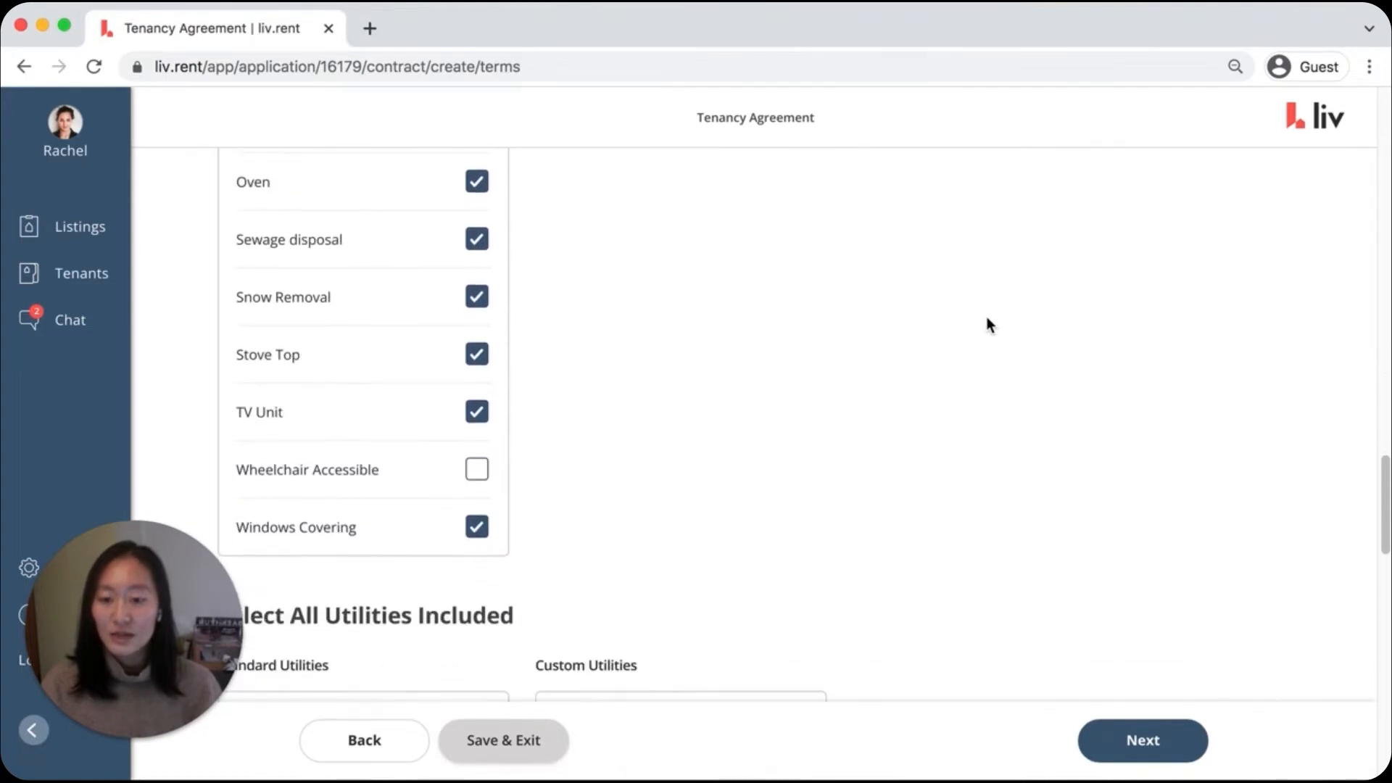
{"action": "left_click", "coordinate": [475, 413]}
{"action": "left_click", "coordinate": [475, 414]}
Enter "1 parking stall" as the additional parking info in the additional rental terms
{"action": "scroll", "coordinate": [1074, 299], "scroll_direction": "down", "scroll_amount": 10}
{"action": "scroll", "coordinate": [1064, 300], "scroll_direction": "up", "scroll_amount": 1}
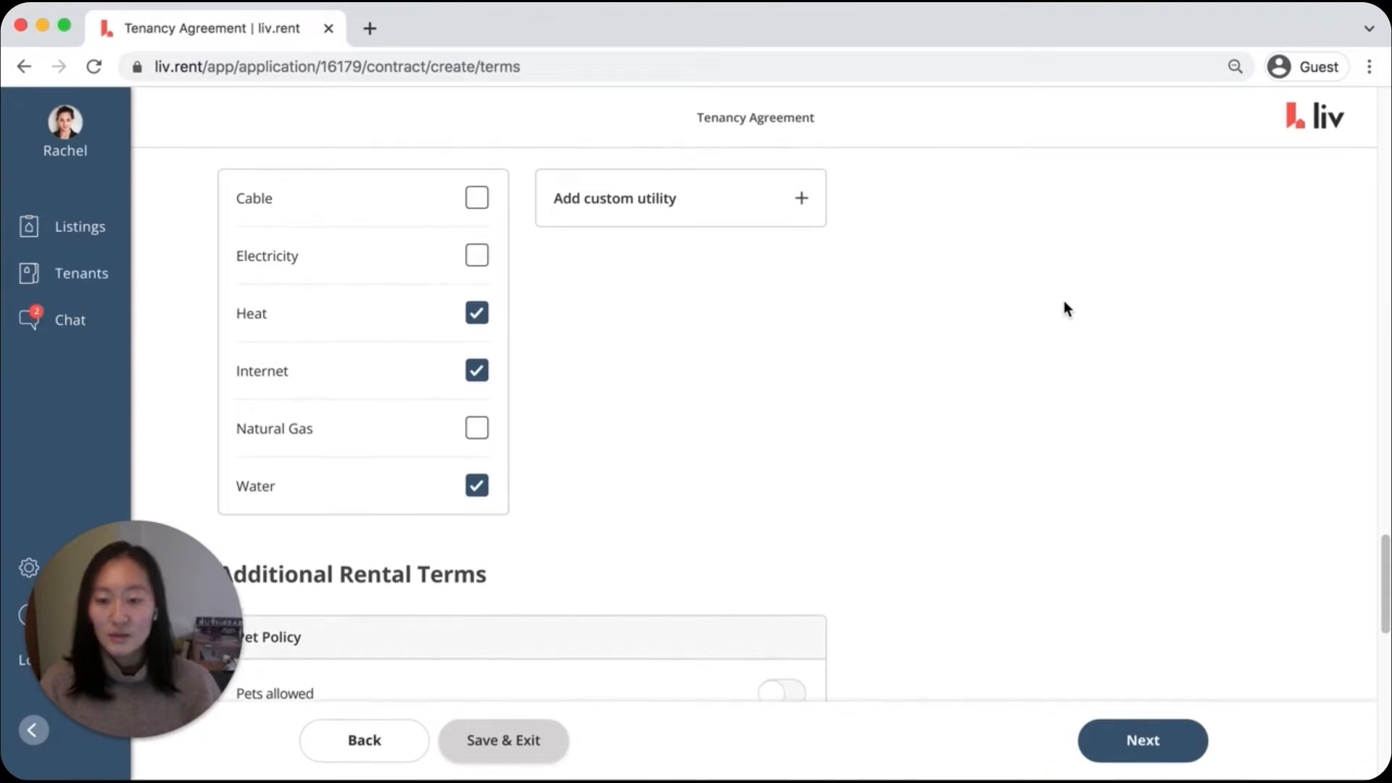
{"action": "scroll", "coordinate": [1066, 305], "scroll_direction": "down", "scroll_amount": 5}
{"action": "scroll", "coordinate": [1065, 305], "scroll_direction": "down", "scroll_amount": 2}
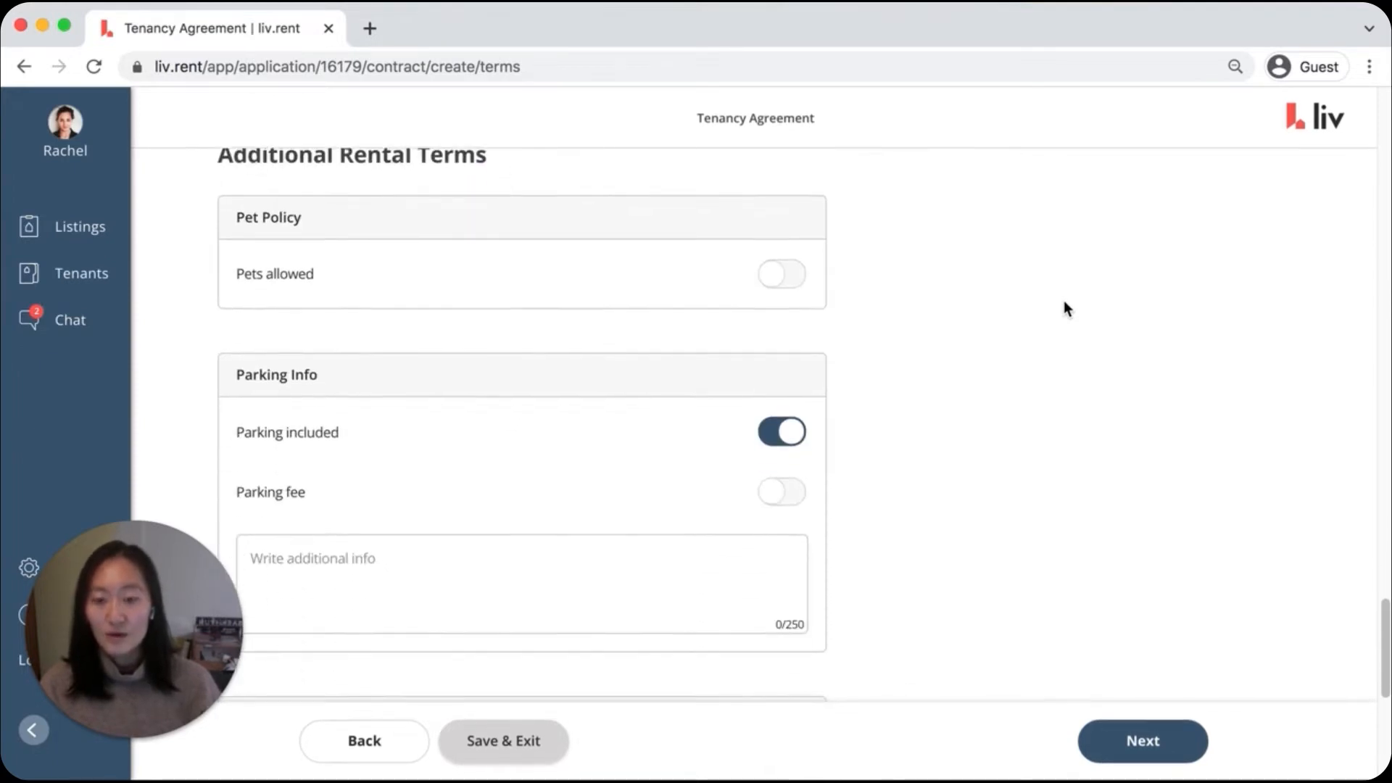
{"action": "scroll", "coordinate": [1064, 301], "scroll_direction": "down", "scroll_amount": 5}
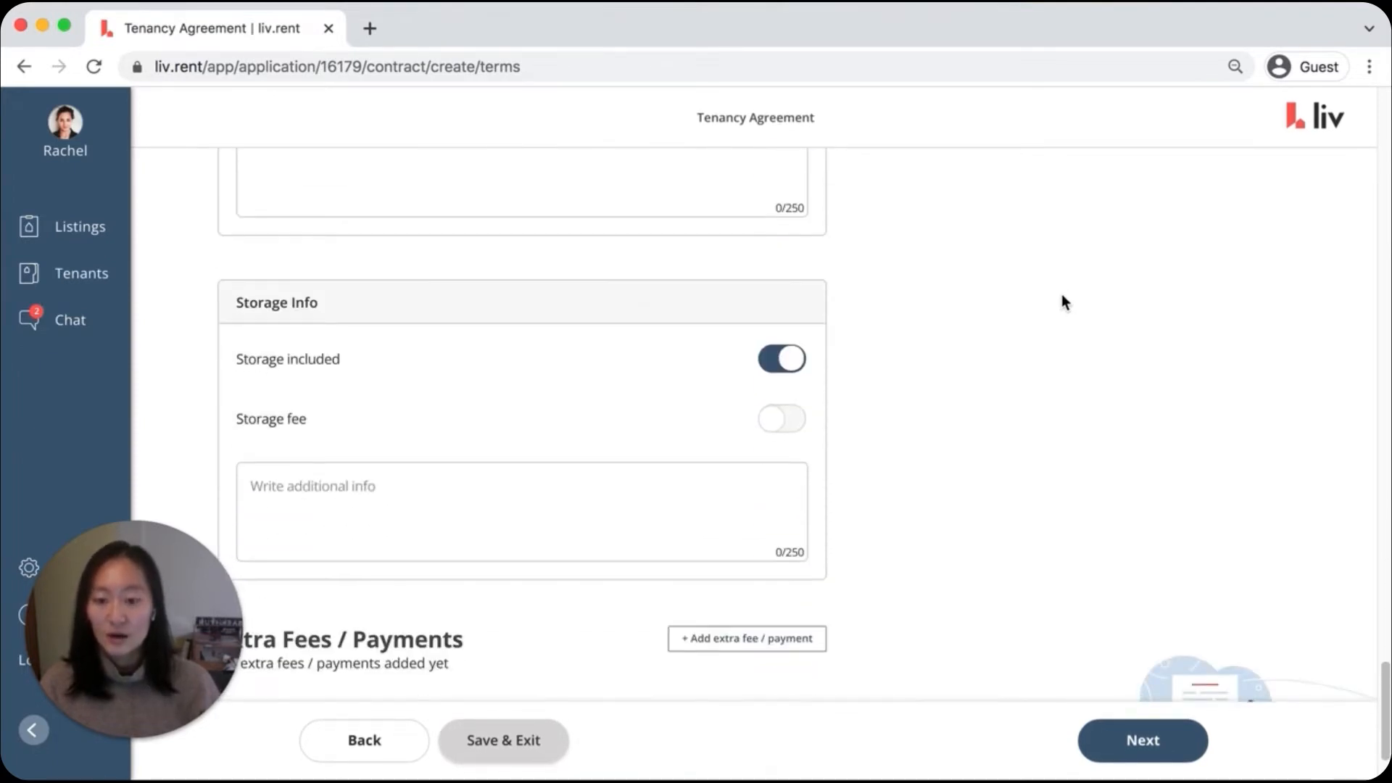
{"action": "scroll", "coordinate": [1063, 301], "scroll_direction": "up", "scroll_amount": 1}
{"action": "scroll", "coordinate": [1061, 302], "scroll_direction": "up", "scroll_amount": 2}
{"action": "left_click", "coordinate": [640, 301]}
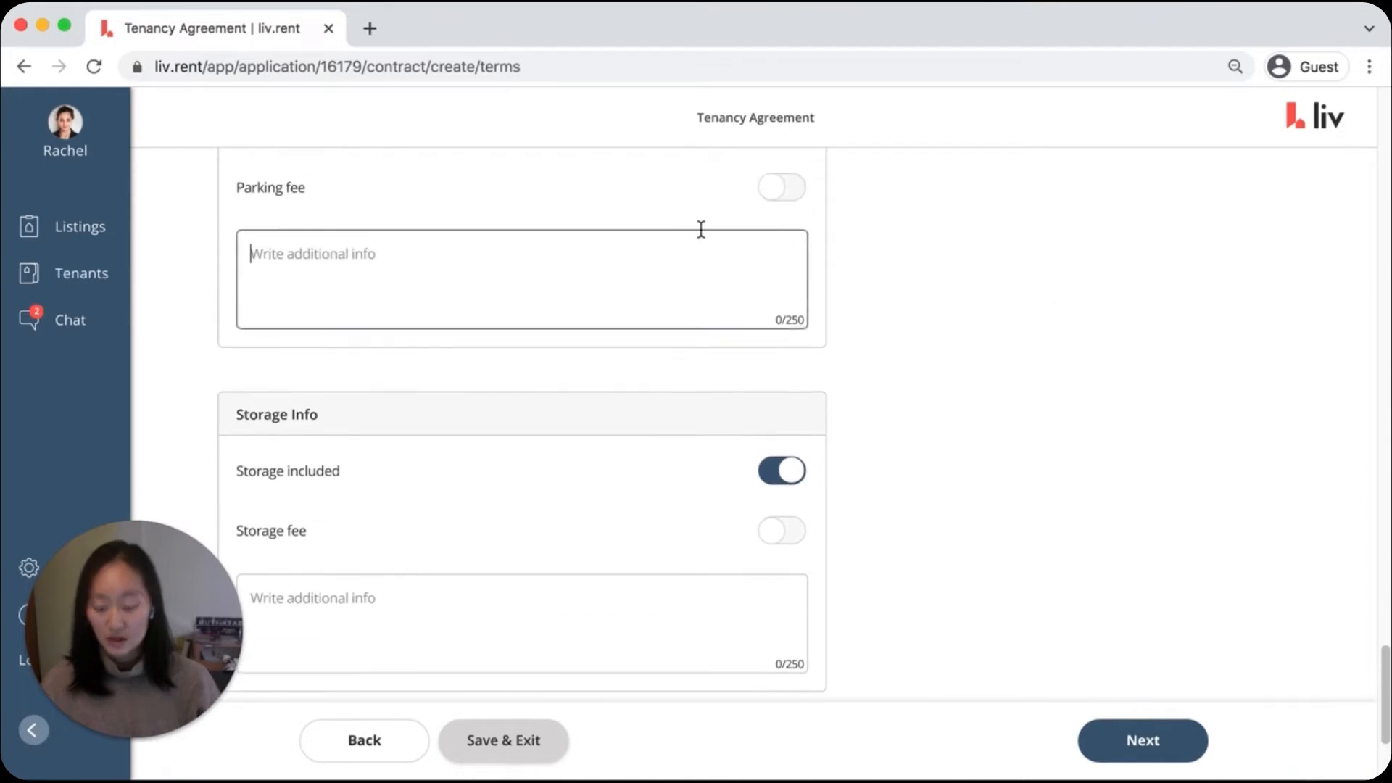
{"action": "type", "text": "1 parking stall"}
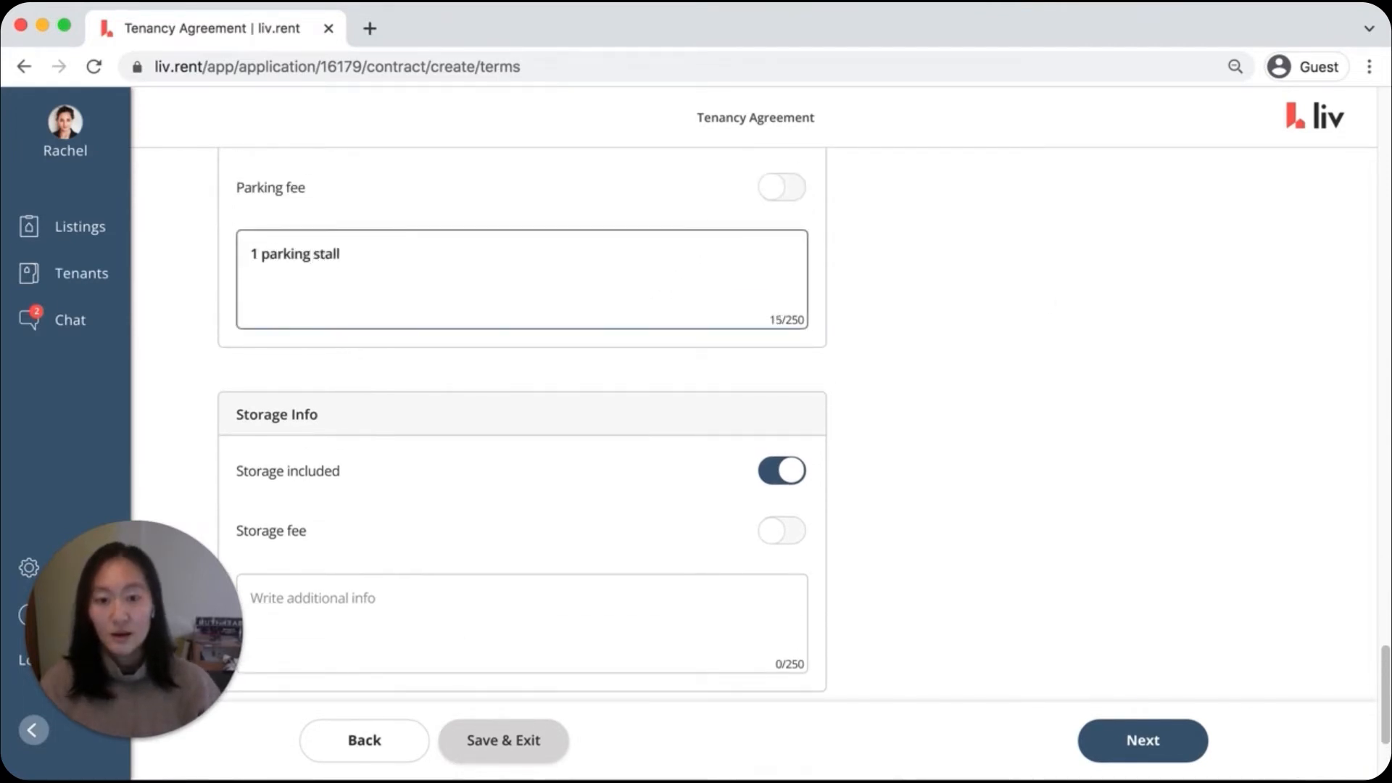
{"action": "left_click", "coordinate": [964, 275]}
Add a blank extra fee / payment entry and delete it again
{"action": "scroll", "coordinate": [964, 274], "scroll_direction": "down", "scroll_amount": 3}
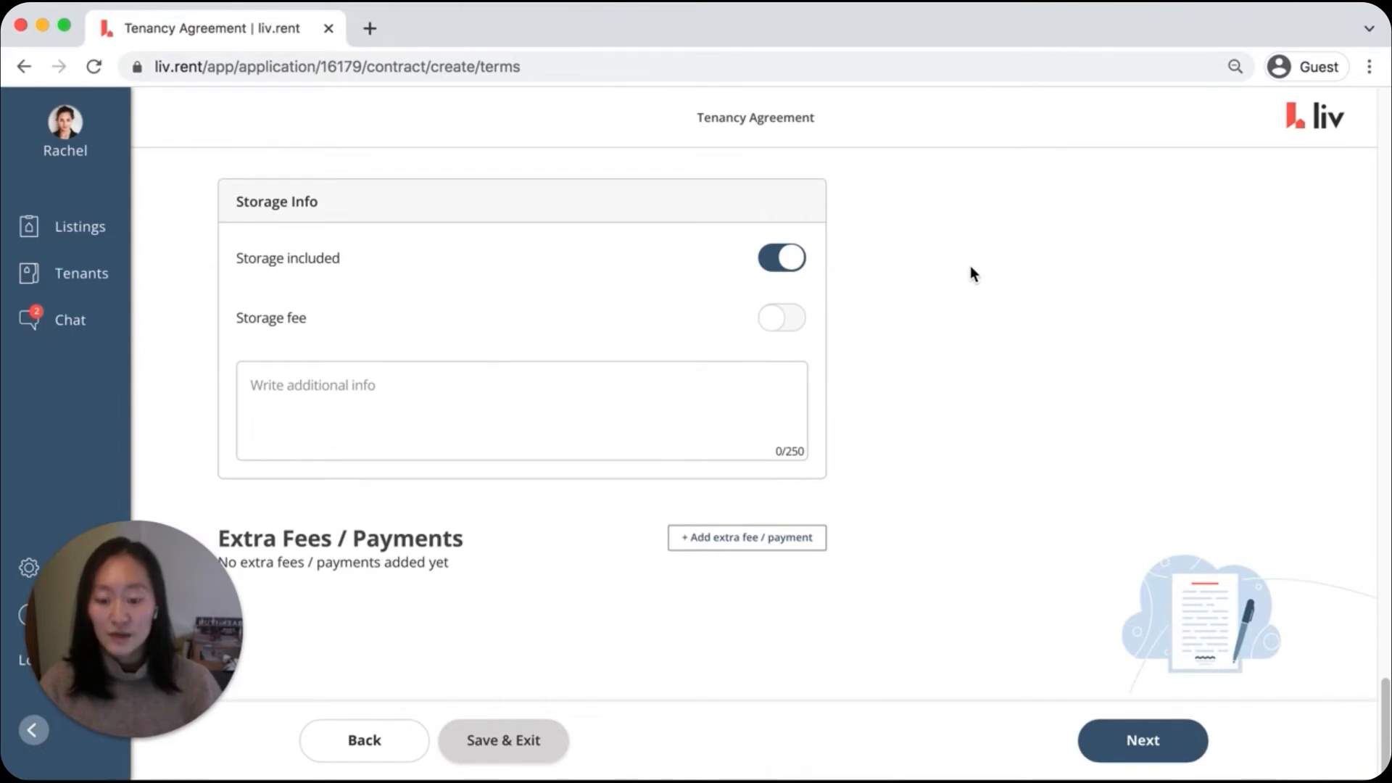
{"action": "left_click", "coordinate": [777, 540]}
{"action": "scroll", "coordinate": [988, 508], "scroll_direction": "down", "scroll_amount": 4}
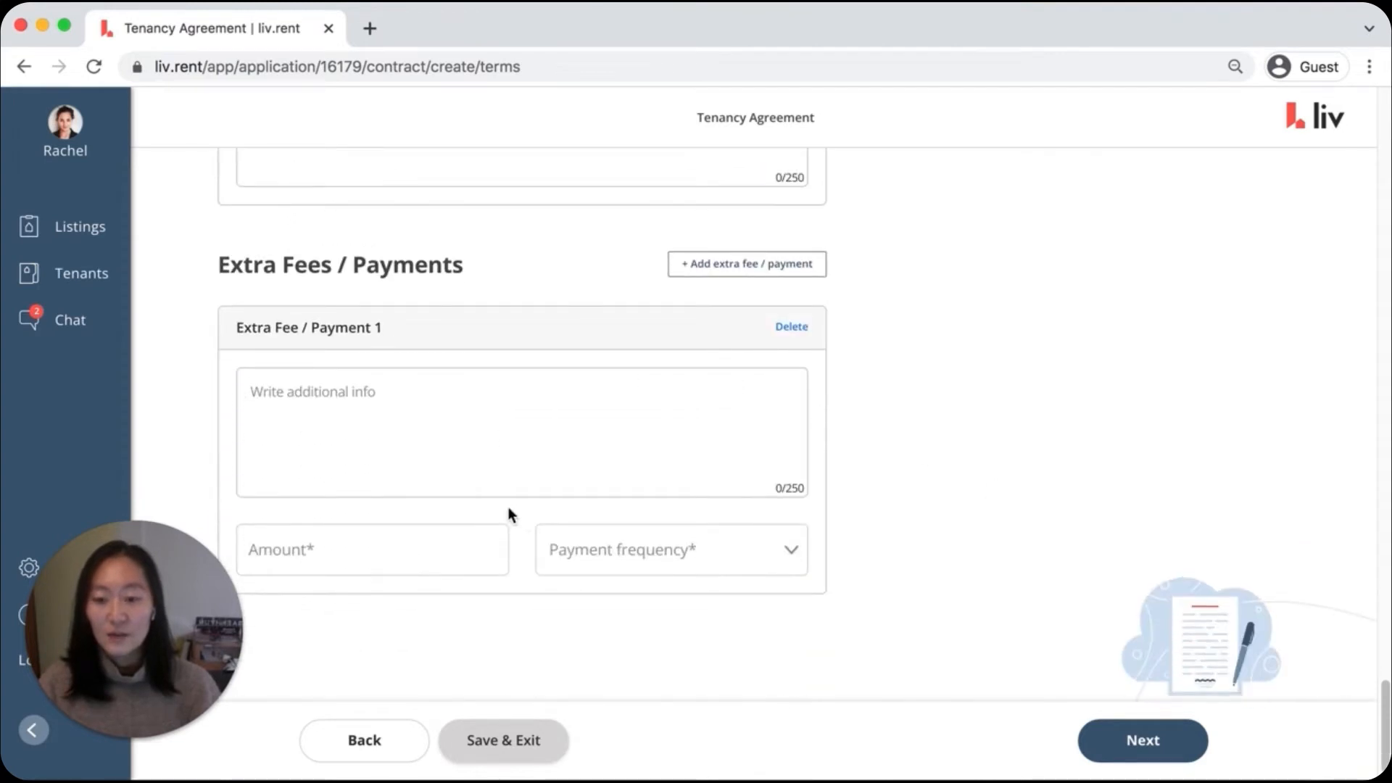
{"action": "left_click", "coordinate": [792, 327]}
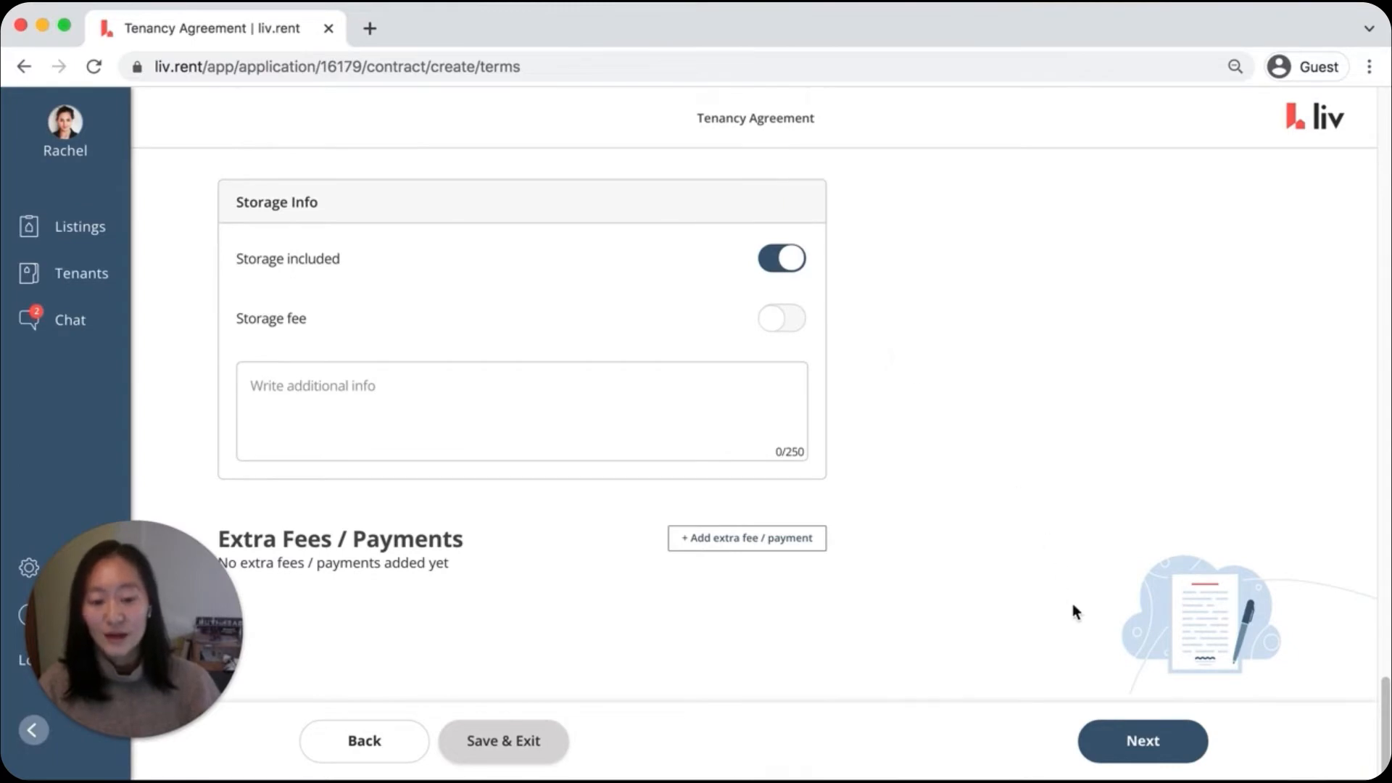
Proceed from the rental terms to the addendums stage and open the choice of addendum templates
{"action": "left_click", "coordinate": [1135, 738]}
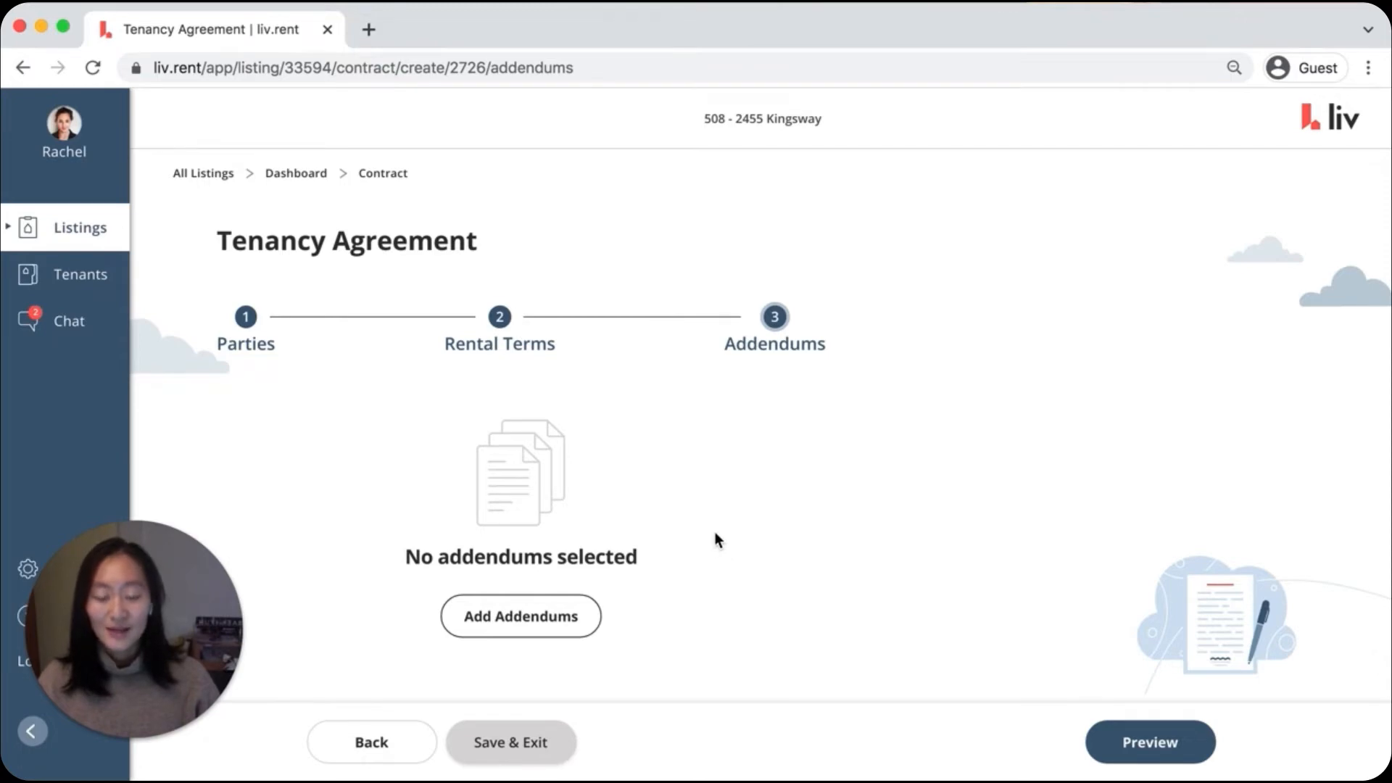
{"action": "left_click", "coordinate": [530, 618]}
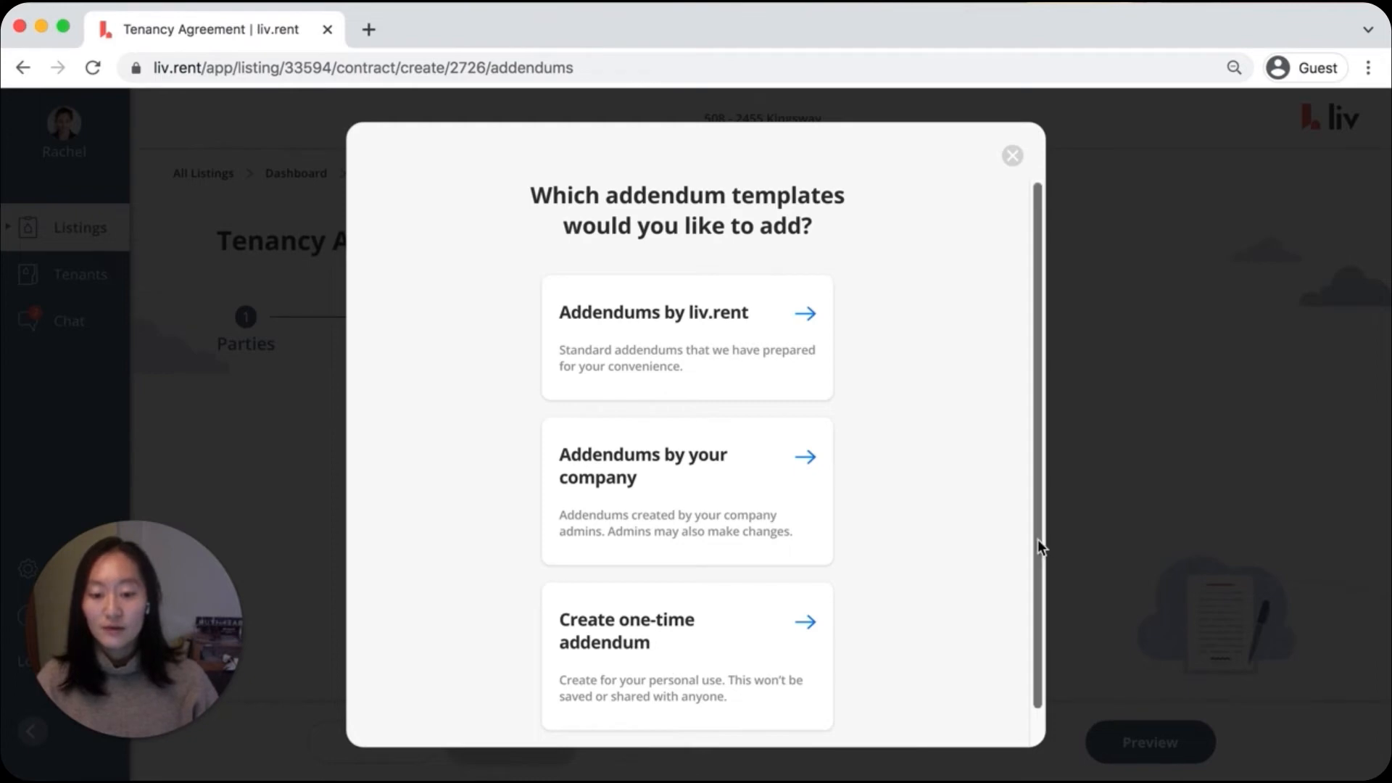
View the blank one-time addendum form, go back to the template choices, and open the addendums by liv.rent
{"action": "scroll", "coordinate": [929, 550], "scroll_direction": "down", "scroll_amount": 1}
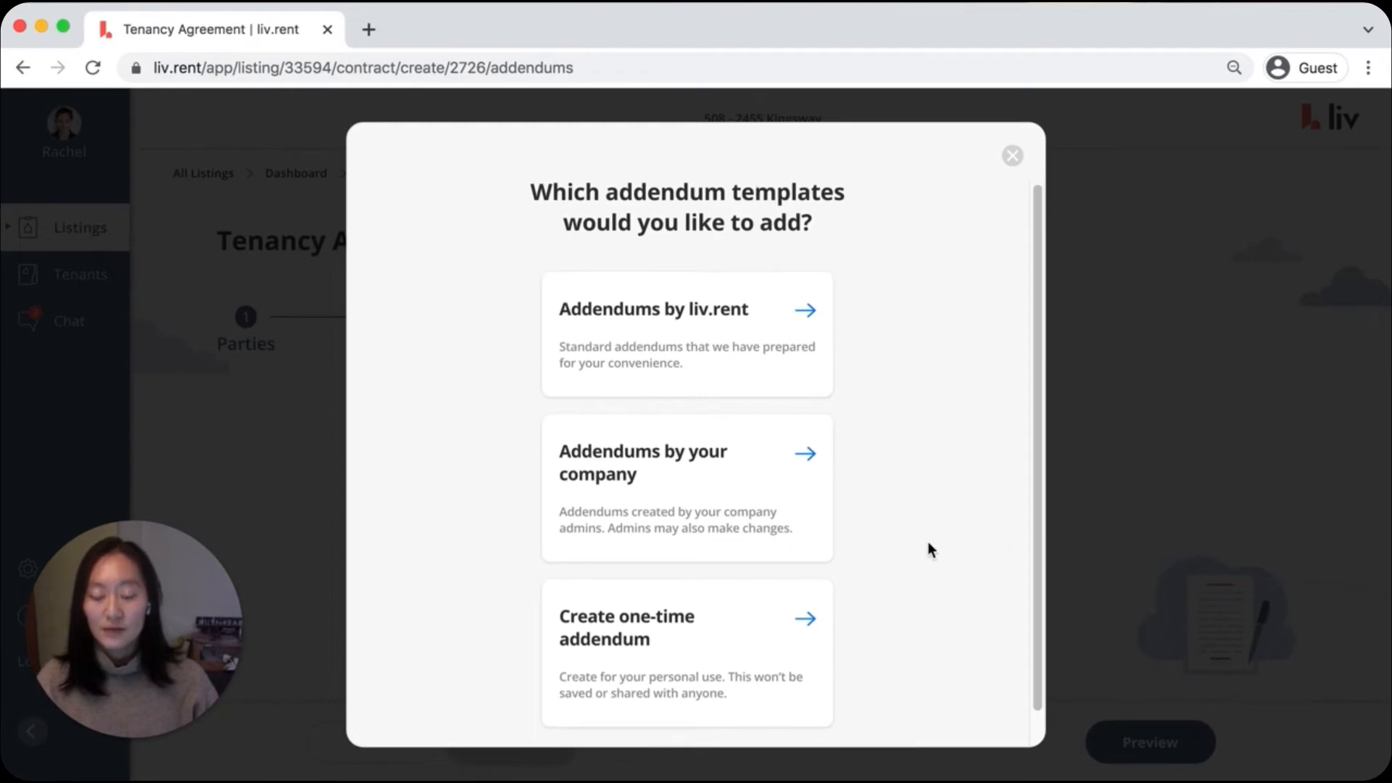
{"action": "left_click", "coordinate": [671, 657]}
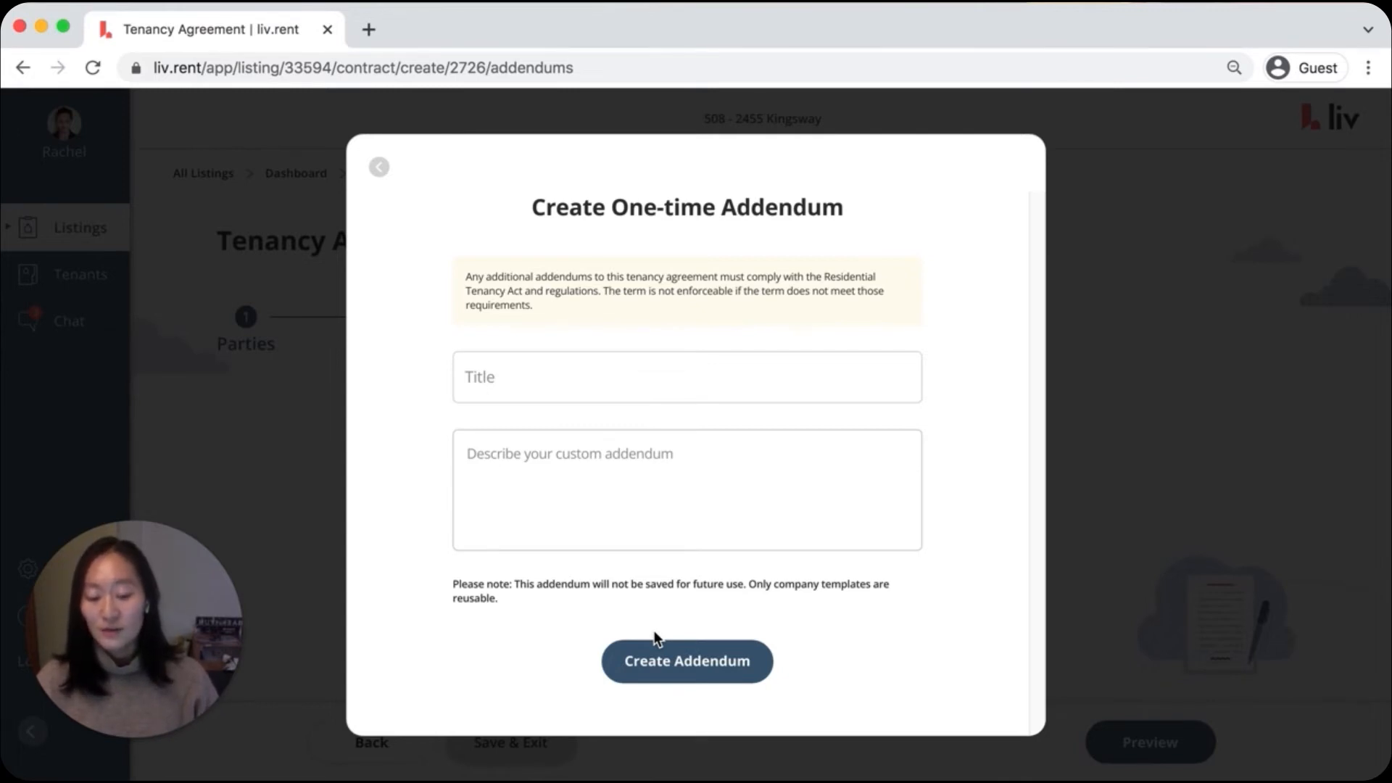
{"action": "left_click", "coordinate": [380, 169]}
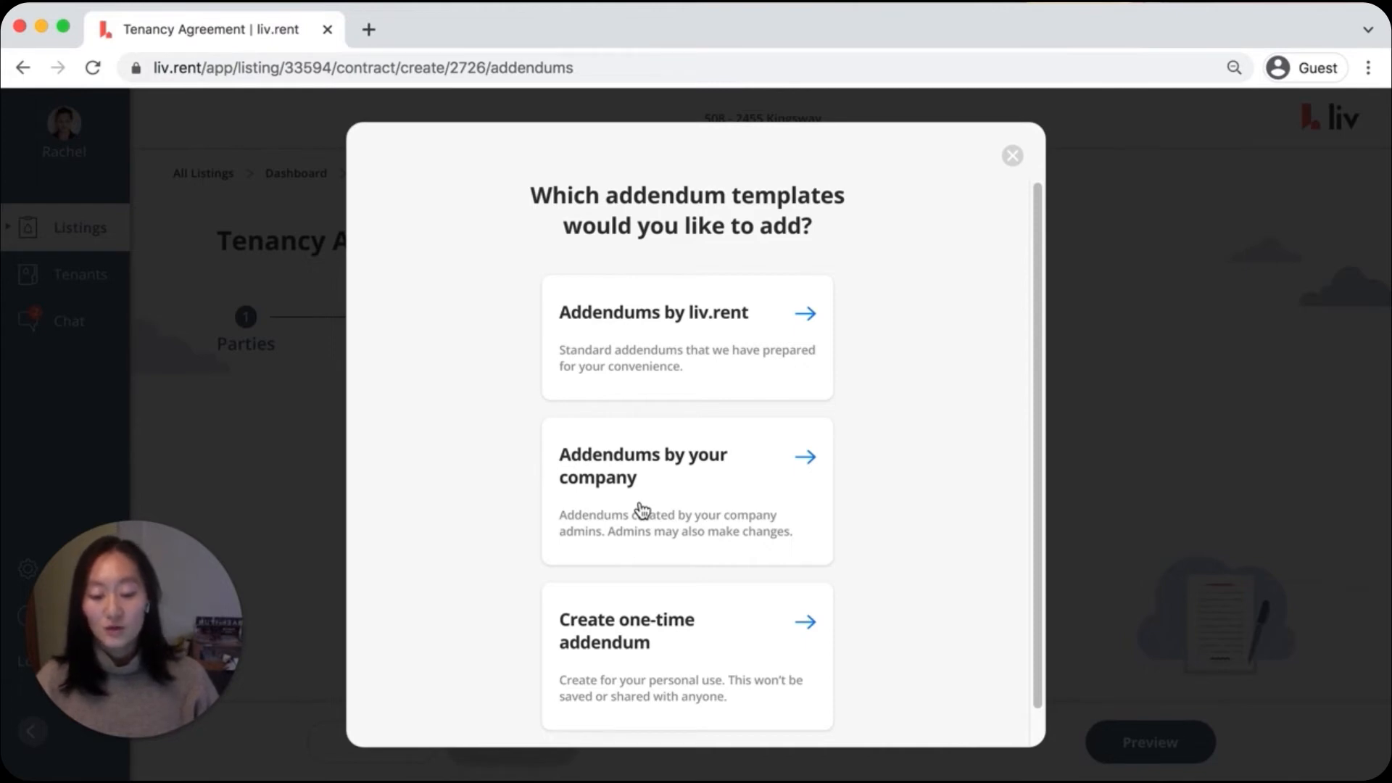
{"action": "left_click", "coordinate": [665, 355]}
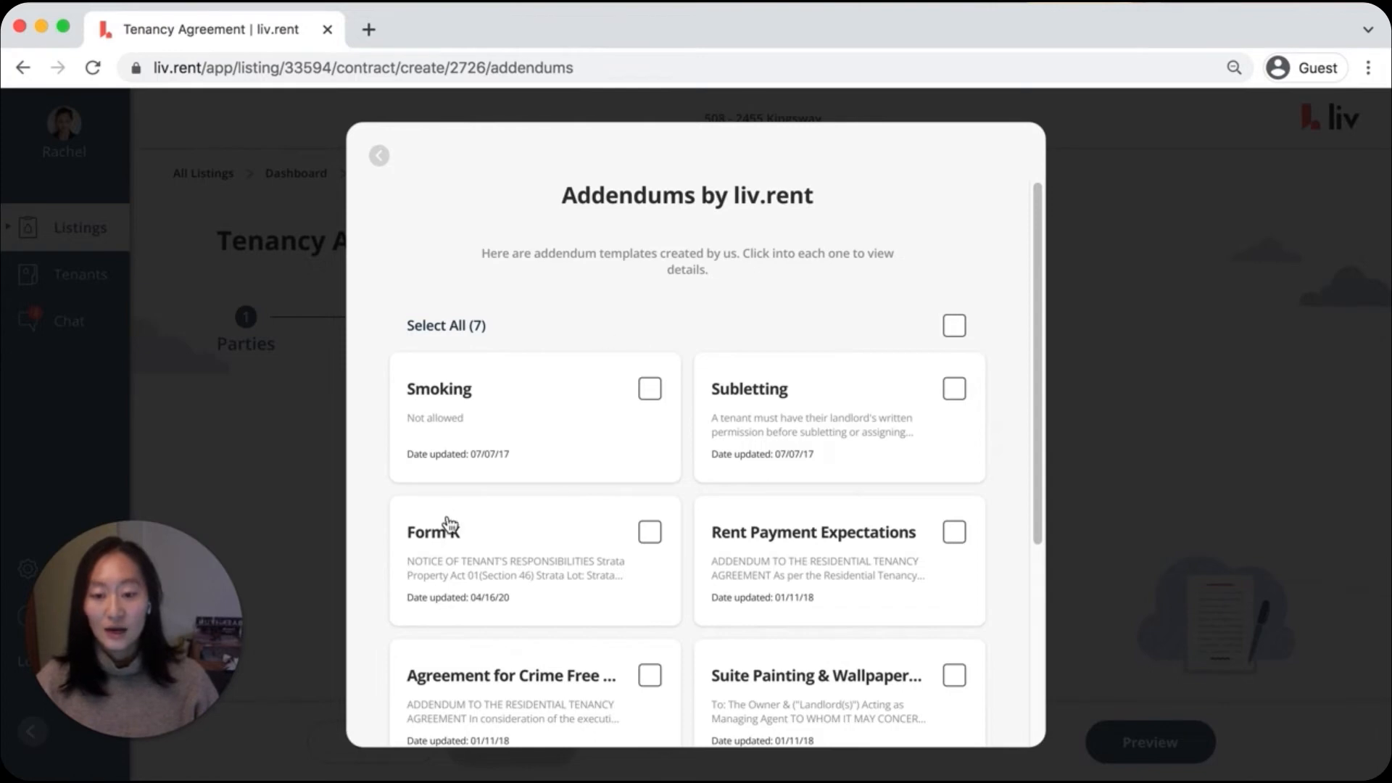
Try allowing smoking in the Smoking addendum with In unit unticked, and set it back to not allowed
{"action": "left_click", "coordinate": [487, 455]}
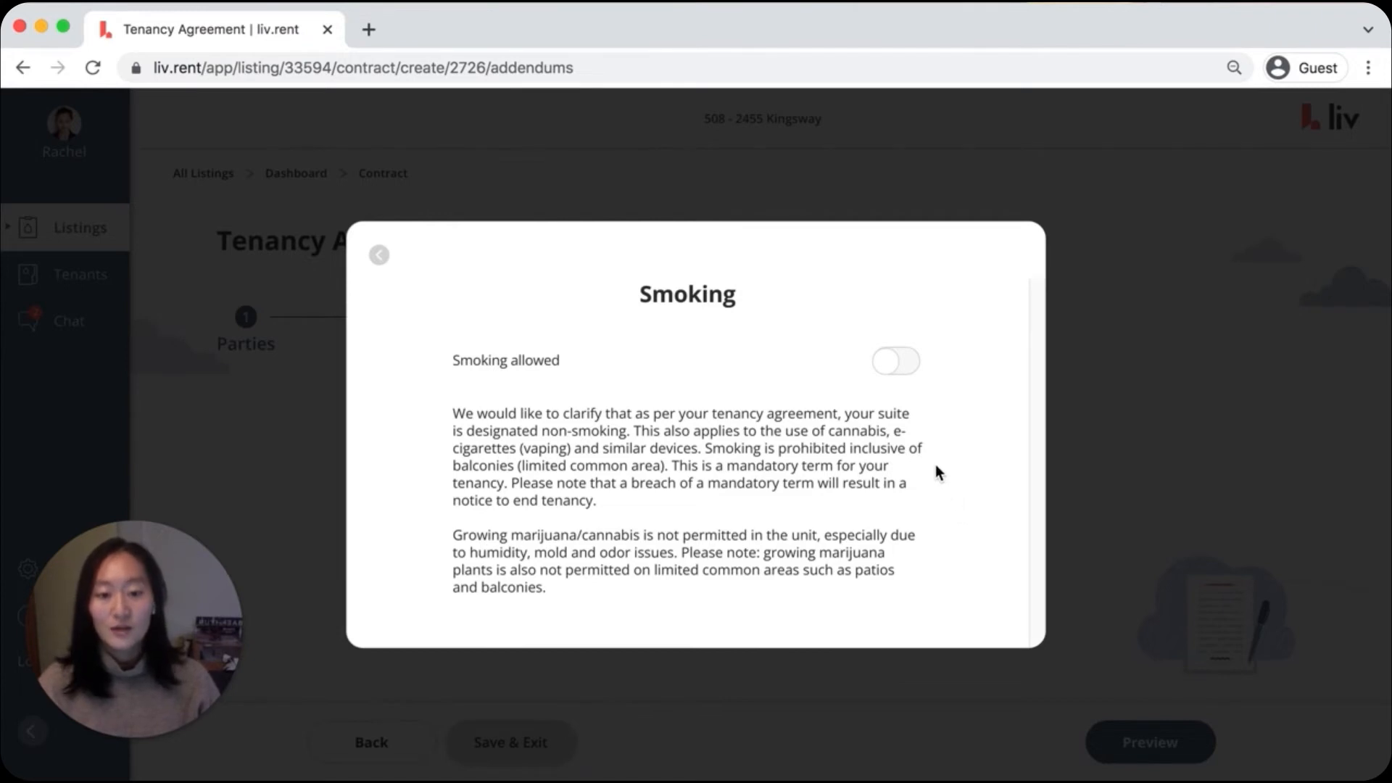
{"action": "left_click", "coordinate": [891, 364]}
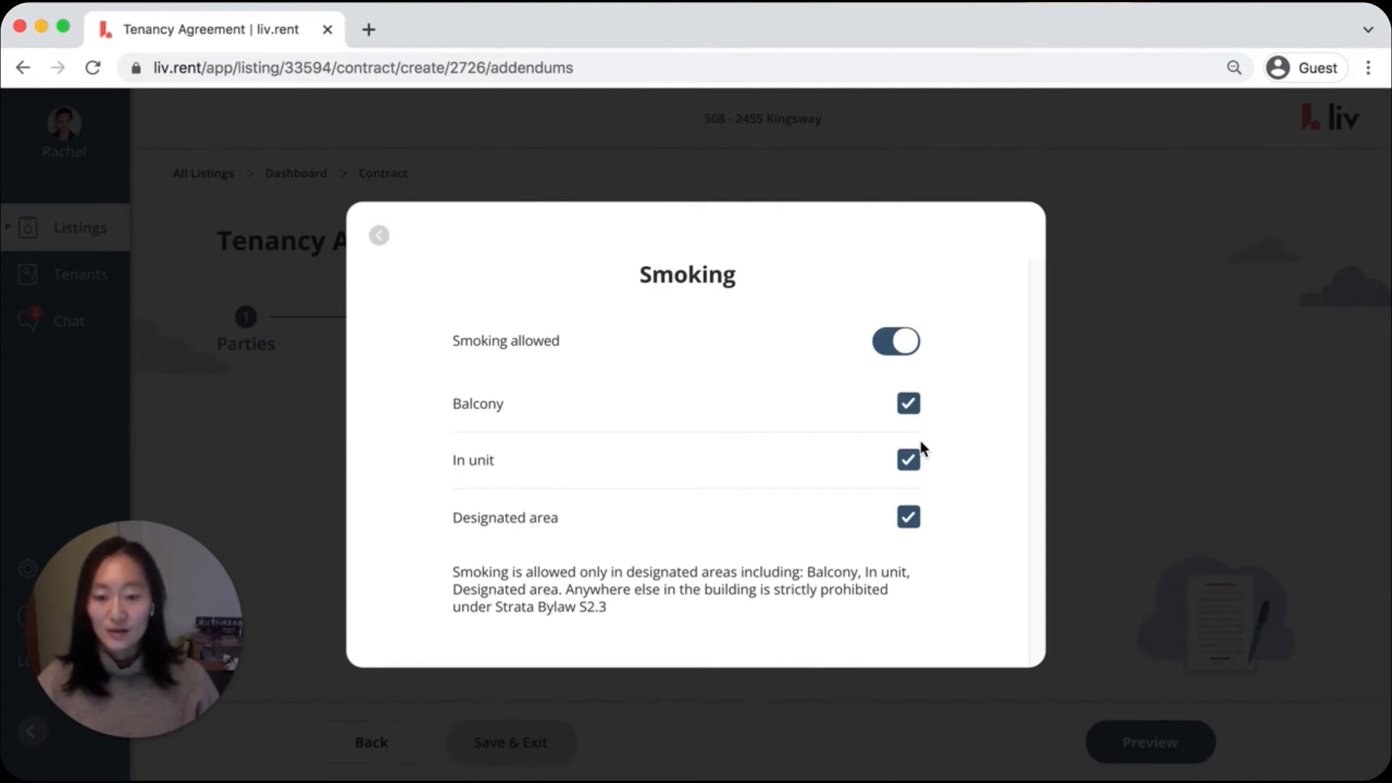
{"action": "left_click", "coordinate": [909, 463]}
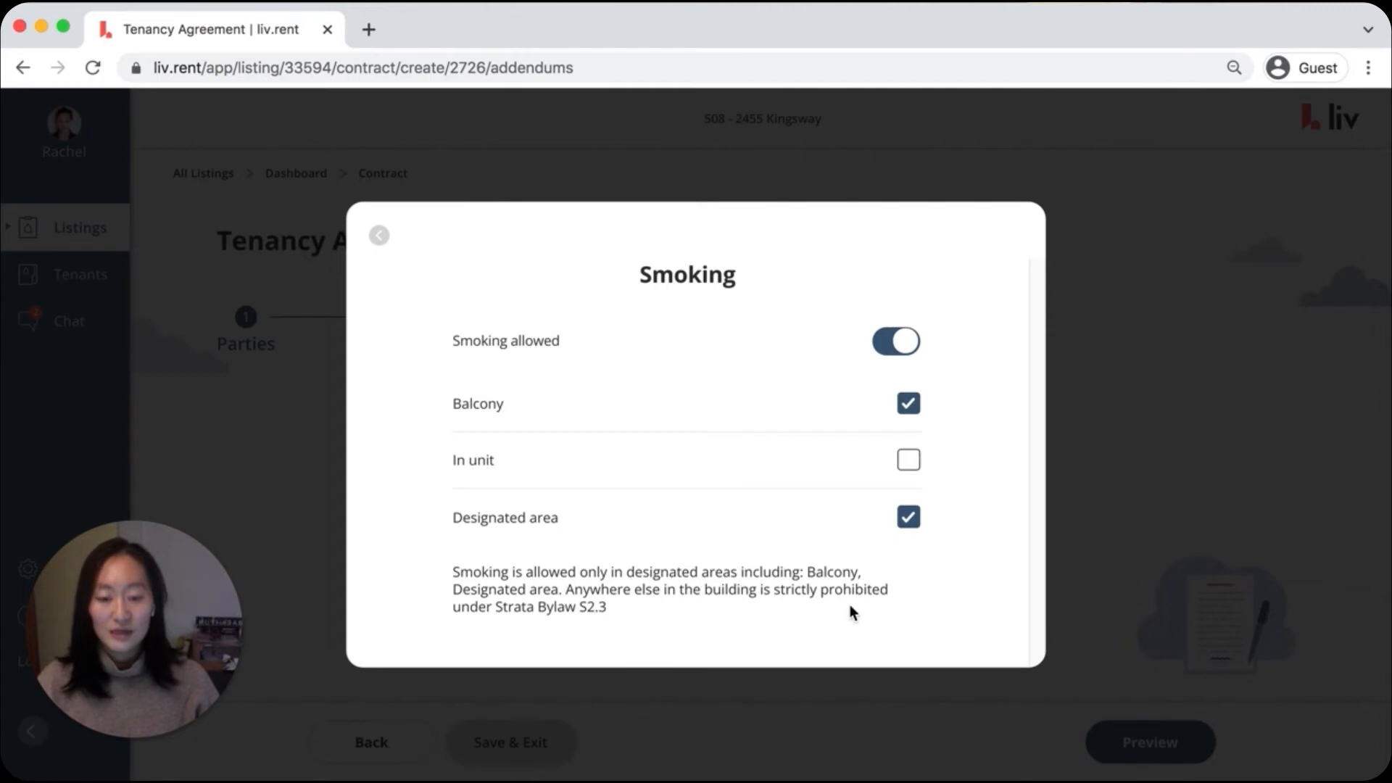
{"action": "left_click", "coordinate": [894, 354]}
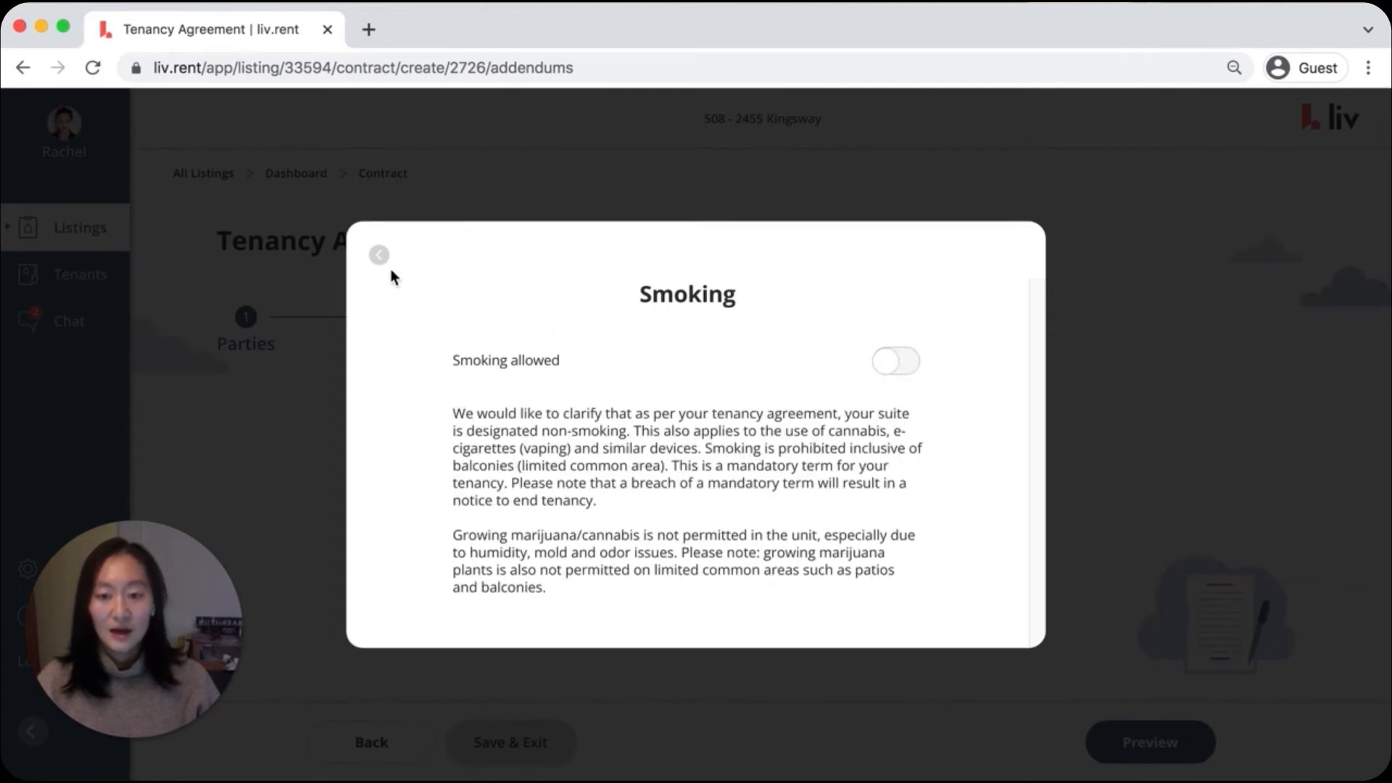
{"action": "left_click", "coordinate": [377, 255]}
Select all of the liv.rent addendum templates and add them to the contract
{"action": "left_click", "coordinate": [954, 328]}
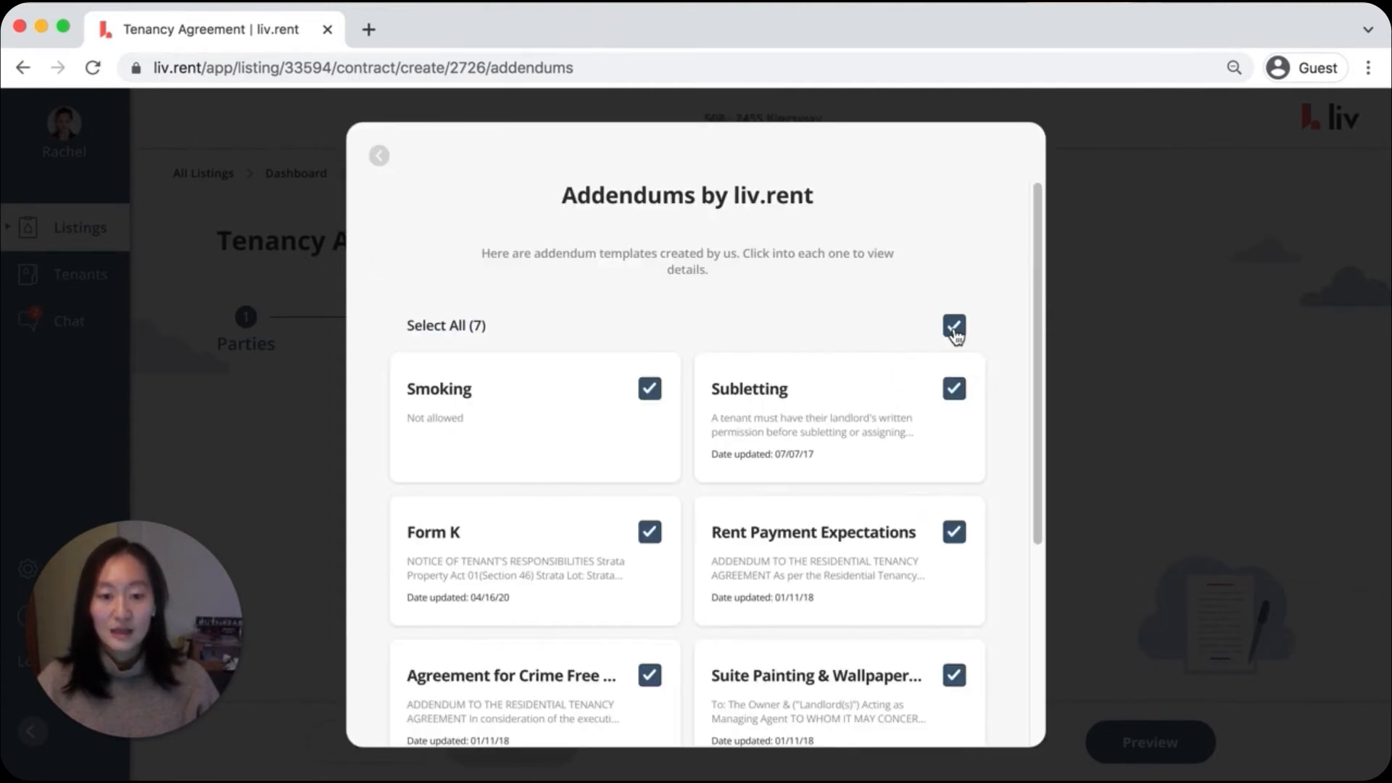
{"action": "scroll", "coordinate": [956, 330], "scroll_direction": "down", "scroll_amount": 5}
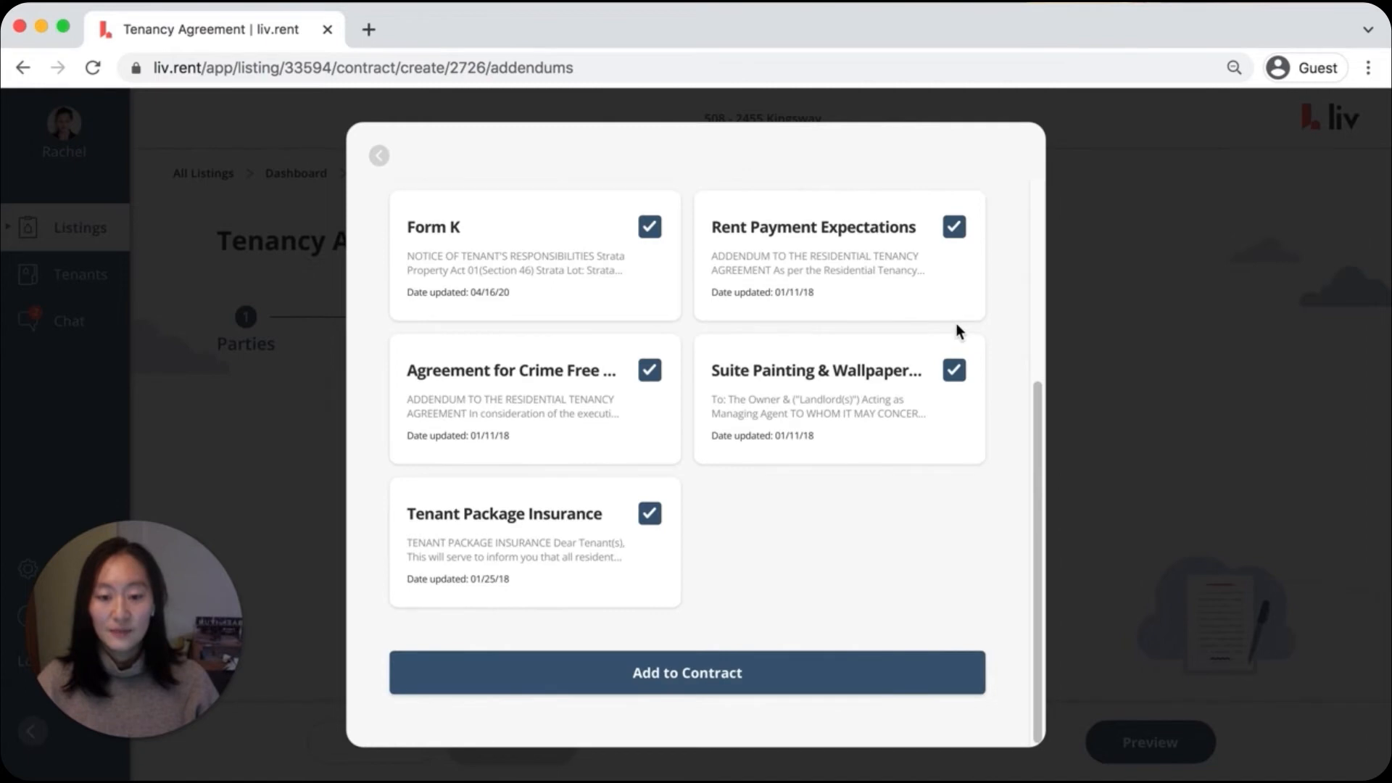
{"action": "left_click", "coordinate": [680, 675]}
Open the Subletting addendum for editing, read through its text, and remove the addendum from the contract
{"action": "scroll", "coordinate": [947, 461], "scroll_direction": "down", "scroll_amount": 3}
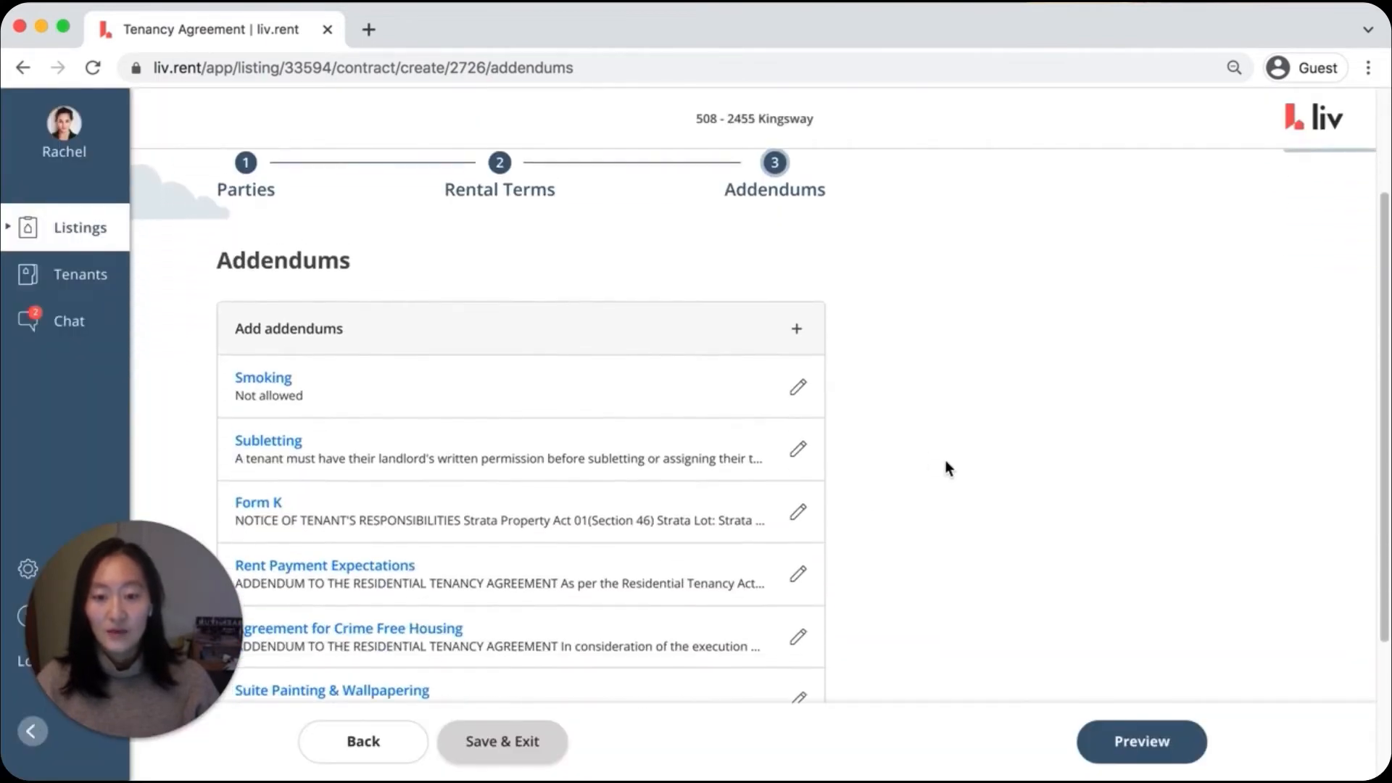
{"action": "scroll", "coordinate": [946, 460], "scroll_direction": "down", "scroll_amount": 1}
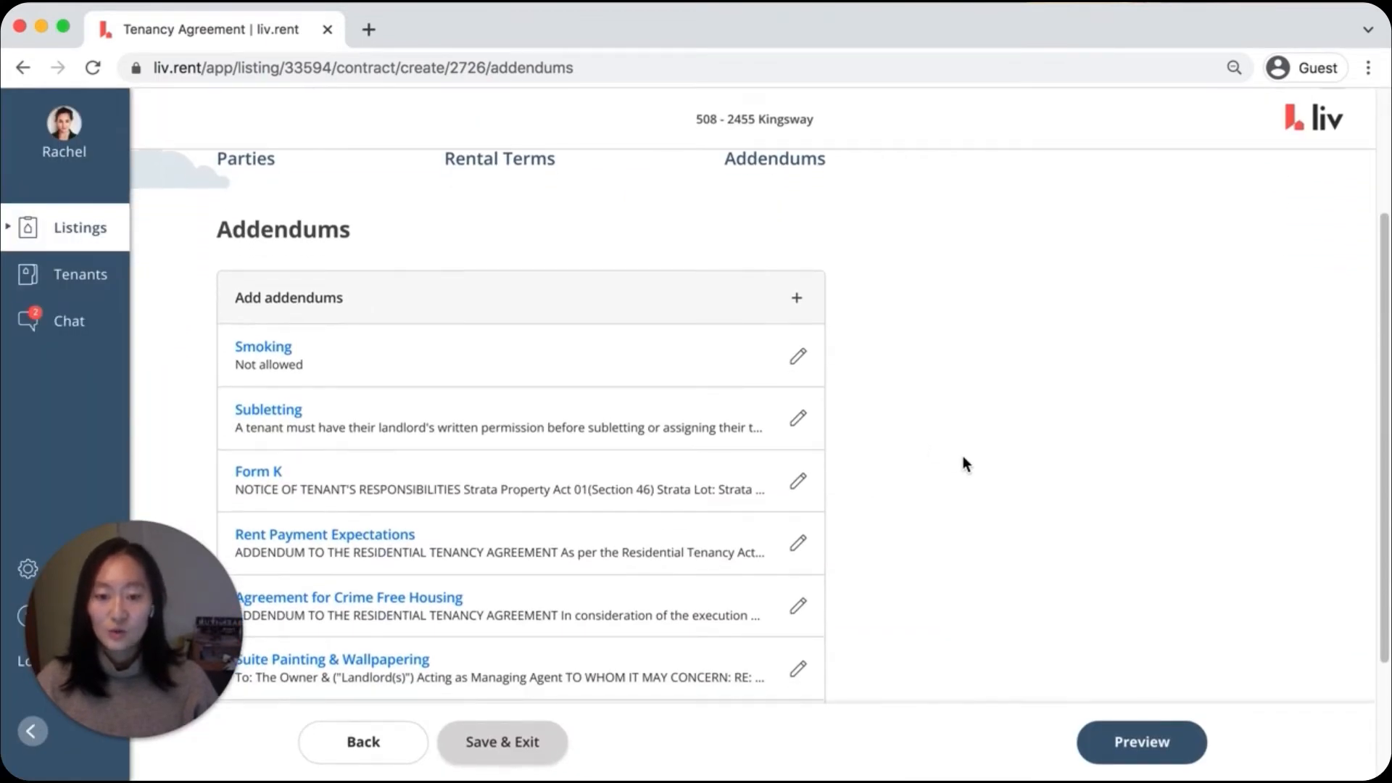
{"action": "left_click", "coordinate": [802, 420]}
{"action": "scroll", "coordinate": [810, 499], "scroll_direction": "down", "scroll_amount": 5}
{"action": "scroll", "coordinate": [810, 499], "scroll_direction": "down", "scroll_amount": 1}
{"action": "left_click_drag", "start_coordinate": [784, 504], "coordinate": [578, 493]}
{"action": "left_click", "coordinate": [578, 493]}
{"action": "scroll", "coordinate": [766, 461], "scroll_direction": "down", "scroll_amount": 1}
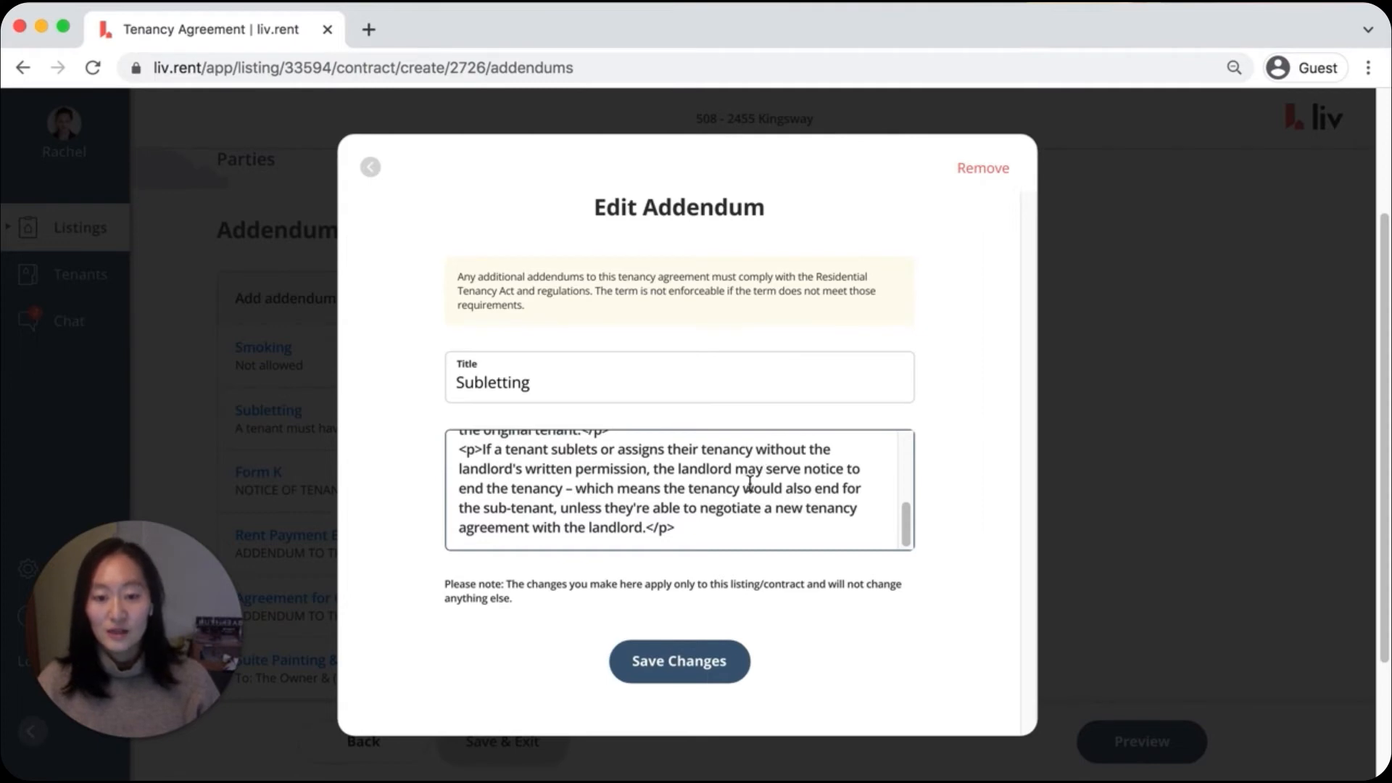
{"action": "left_click", "coordinate": [965, 168]}
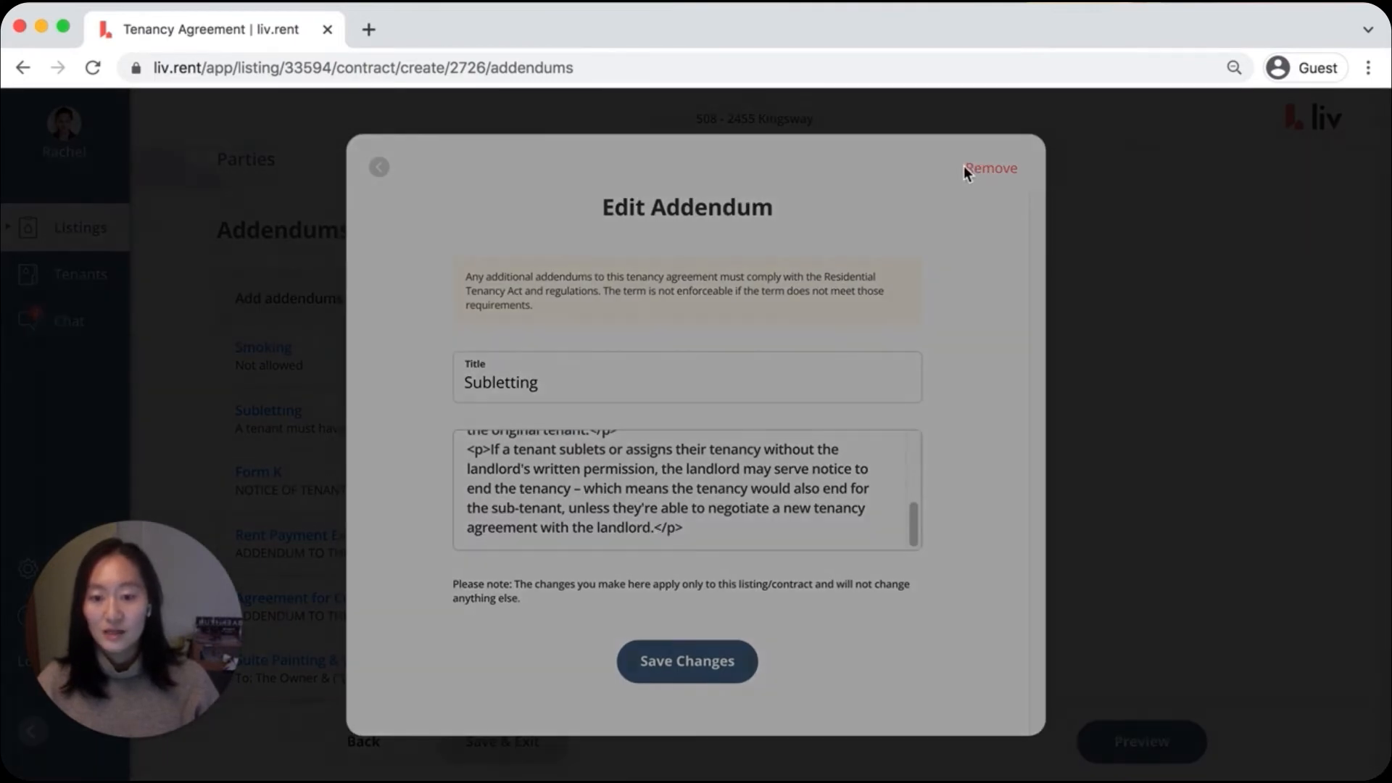
{"action": "left_click", "coordinate": [631, 549]}
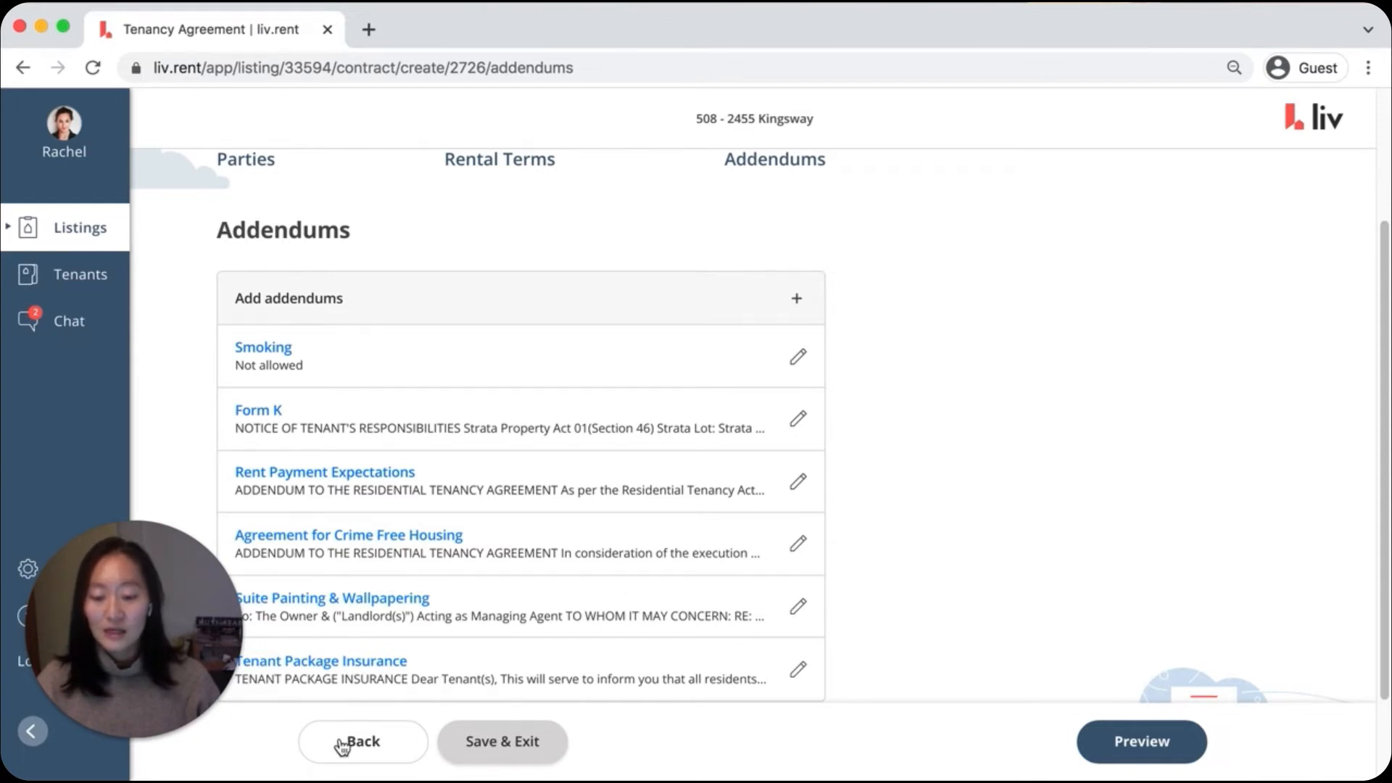
Switch back to the Rental Terms stage and return to the Addendums stage
{"action": "scroll", "coordinate": [668, 257], "scroll_direction": "up", "scroll_amount": 3}
{"action": "left_click", "coordinate": [512, 330]}
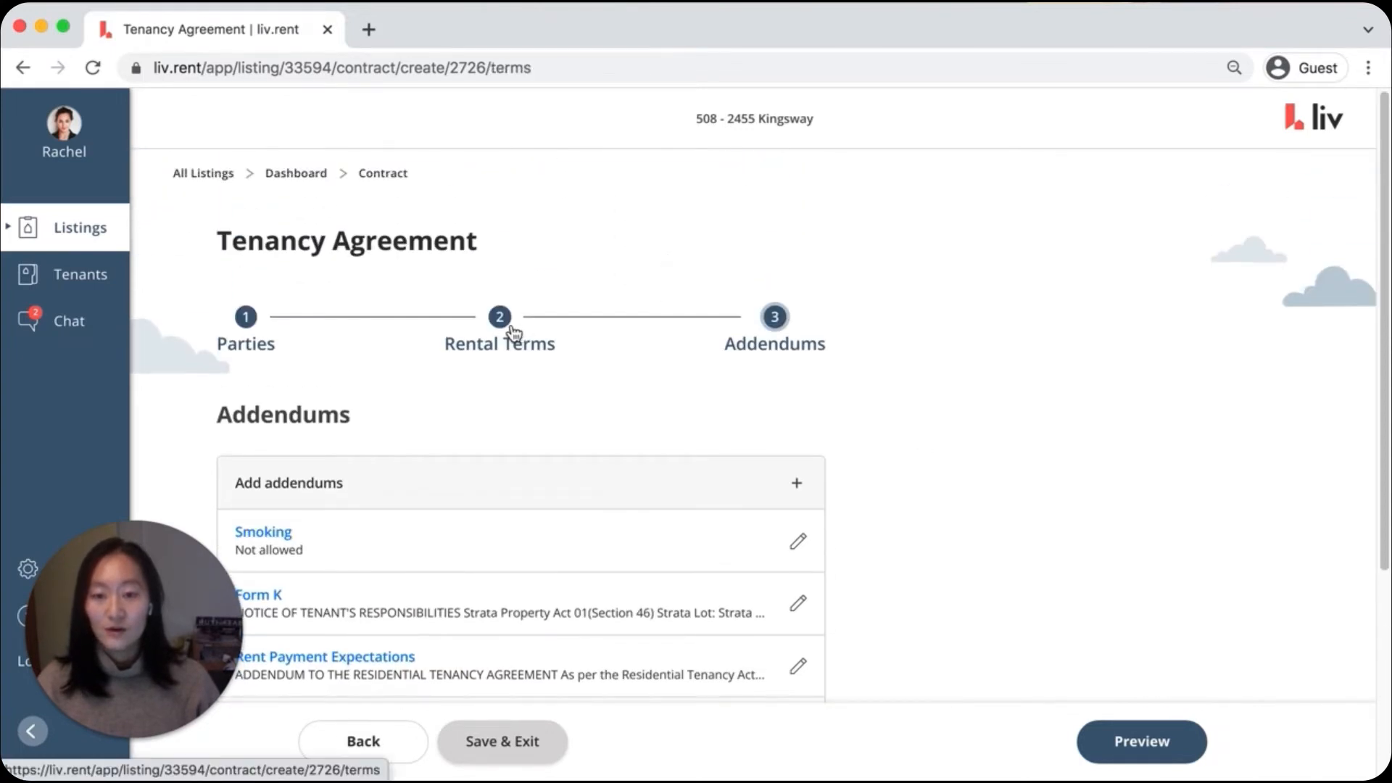
{"action": "left_click", "coordinate": [775, 319]}
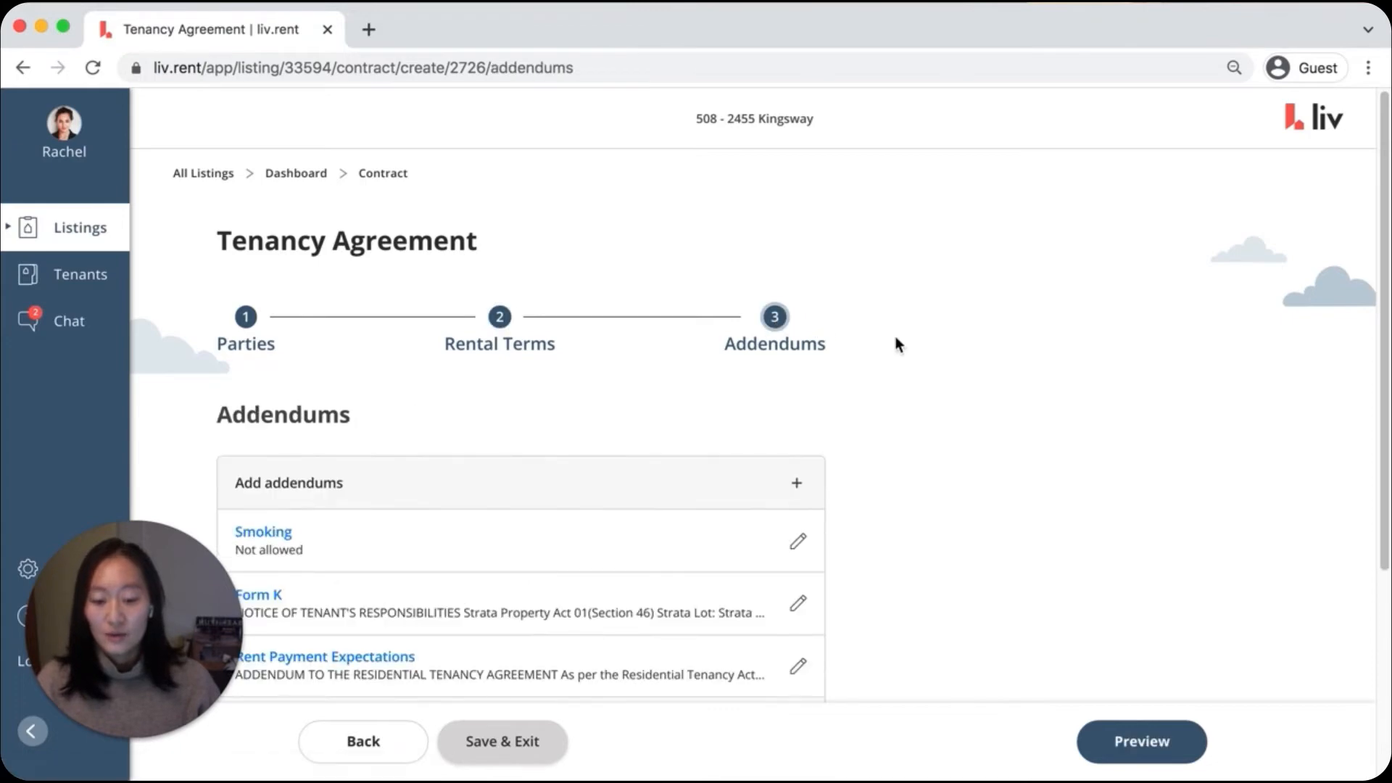
Preview the tenancy agreement and review its parties, lease terms, strata info, rent info and remaining details
{"action": "scroll", "coordinate": [901, 341], "scroll_direction": "down", "scroll_amount": 2}
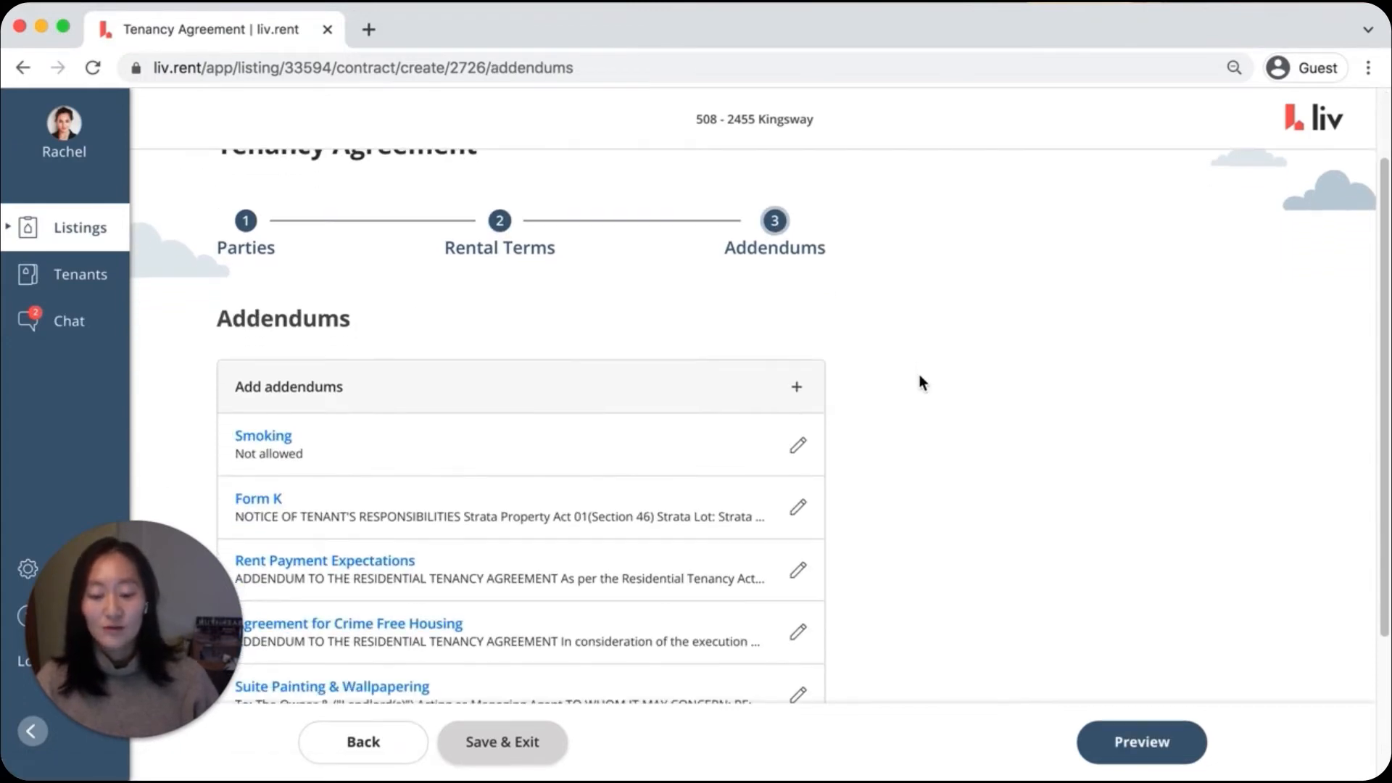
{"action": "left_click", "coordinate": [1119, 743]}
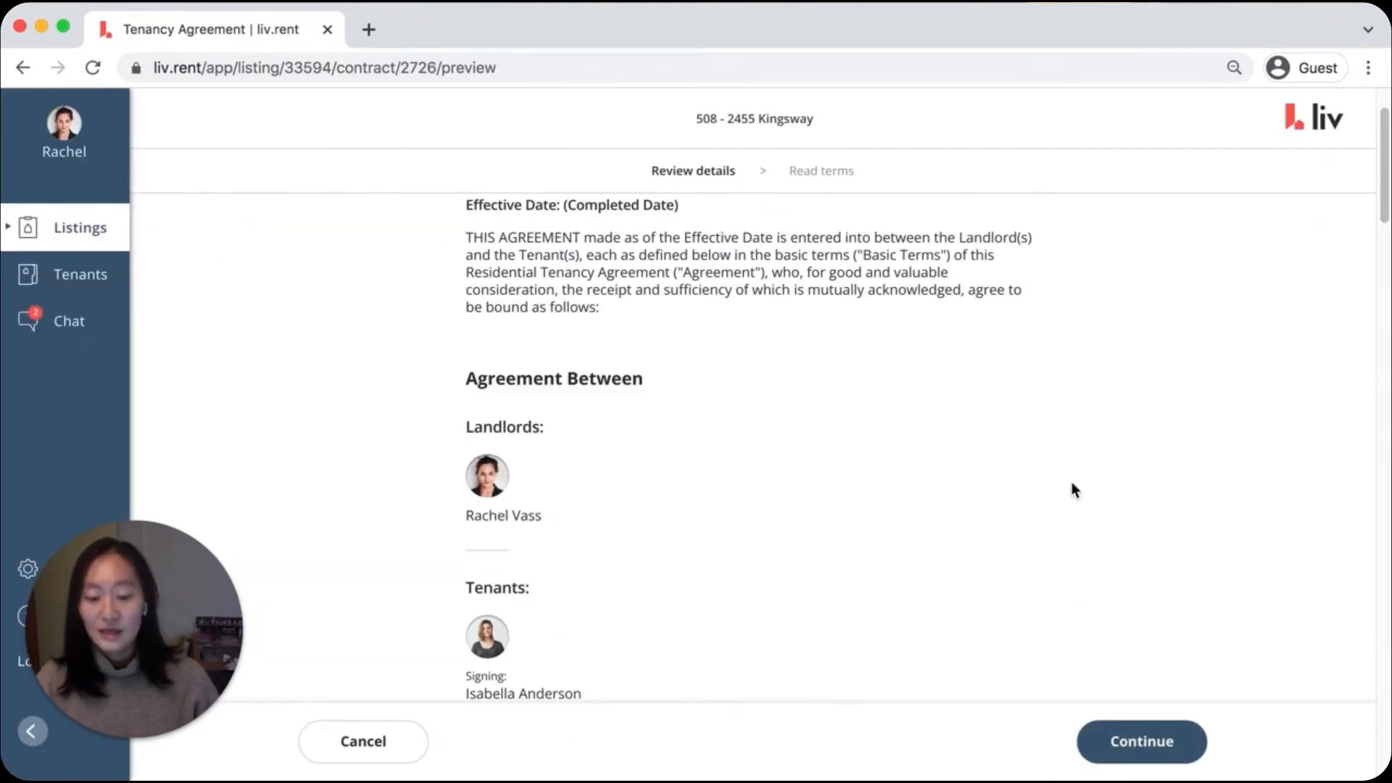
{"action": "scroll", "coordinate": [1111, 459], "scroll_direction": "down", "scroll_amount": 10}
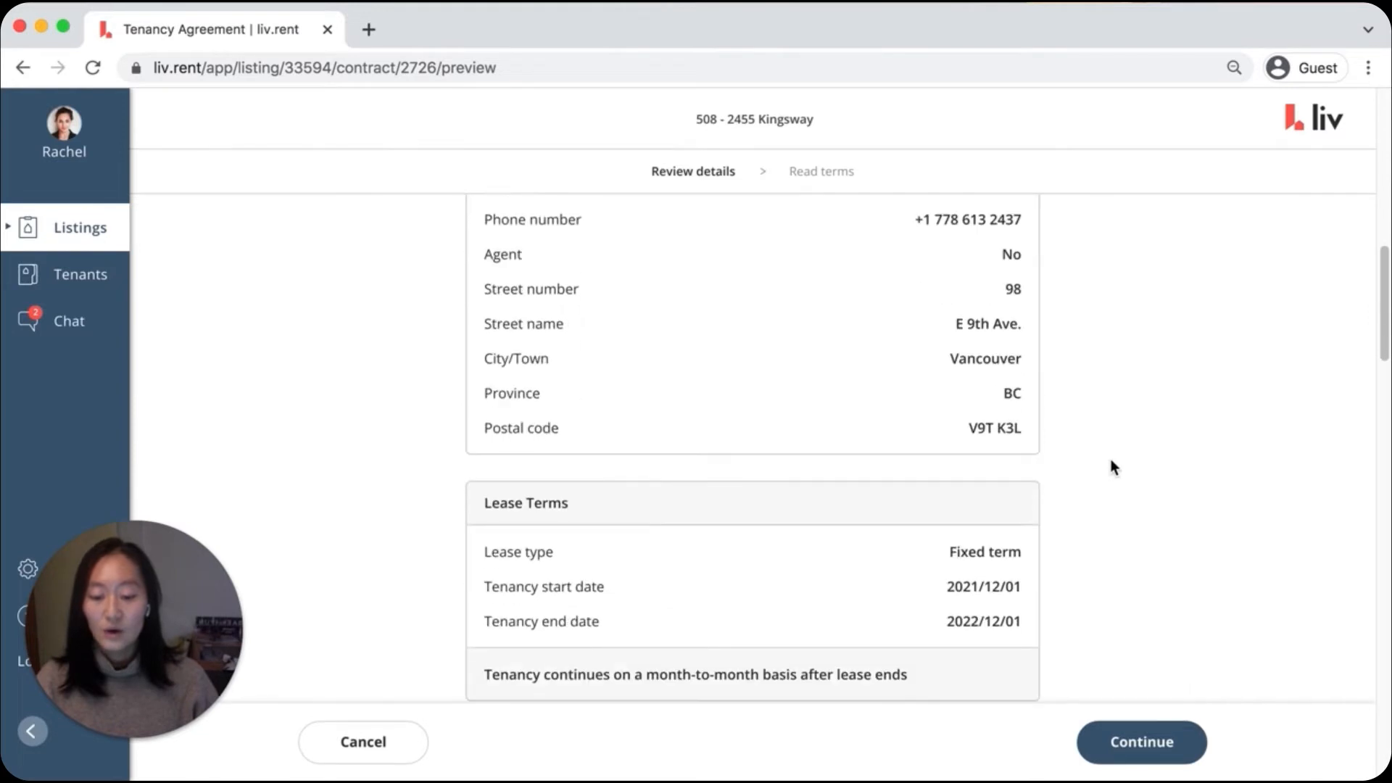
{"action": "scroll", "coordinate": [1111, 464], "scroll_direction": "down", "scroll_amount": 2}
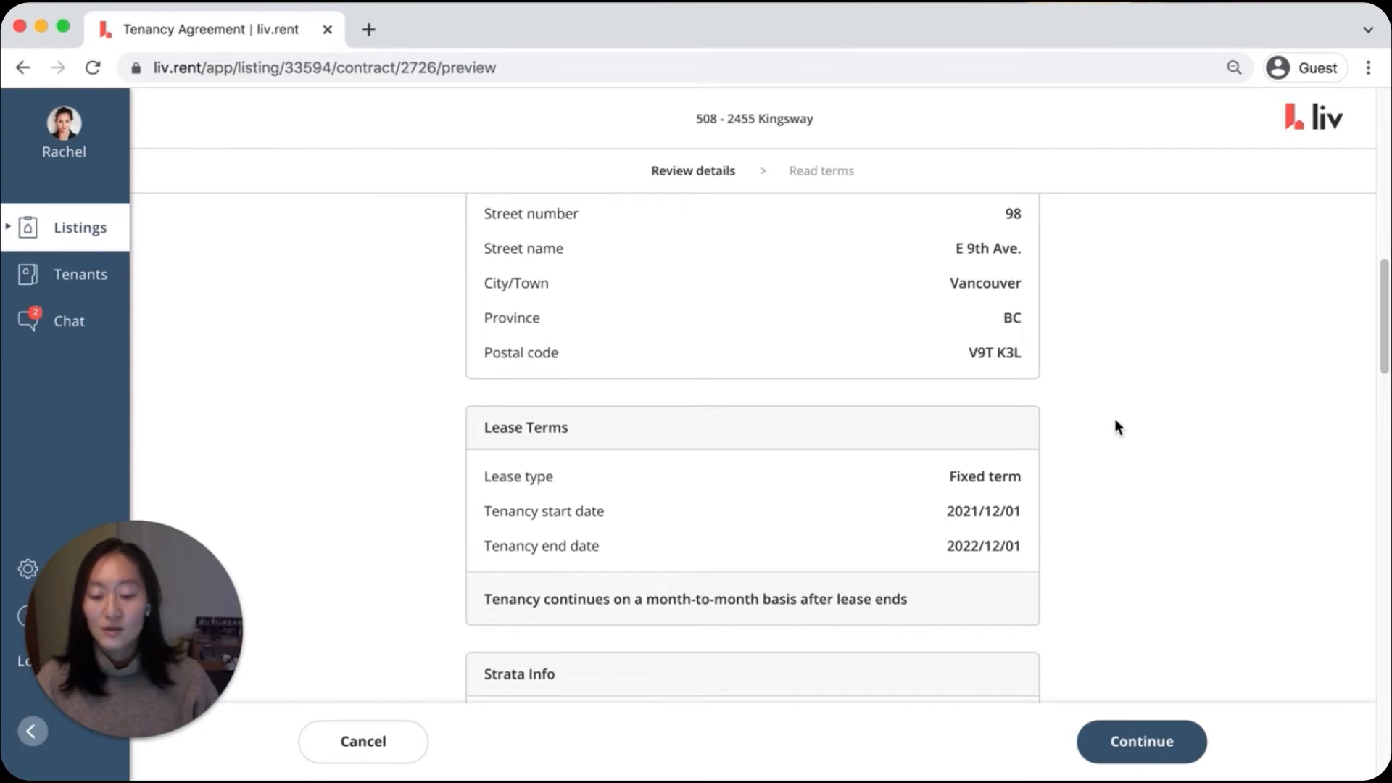
{"action": "scroll", "coordinate": [1116, 420], "scroll_direction": "down", "scroll_amount": 5}
{"action": "scroll", "coordinate": [1115, 420], "scroll_direction": "down", "scroll_amount": 10}
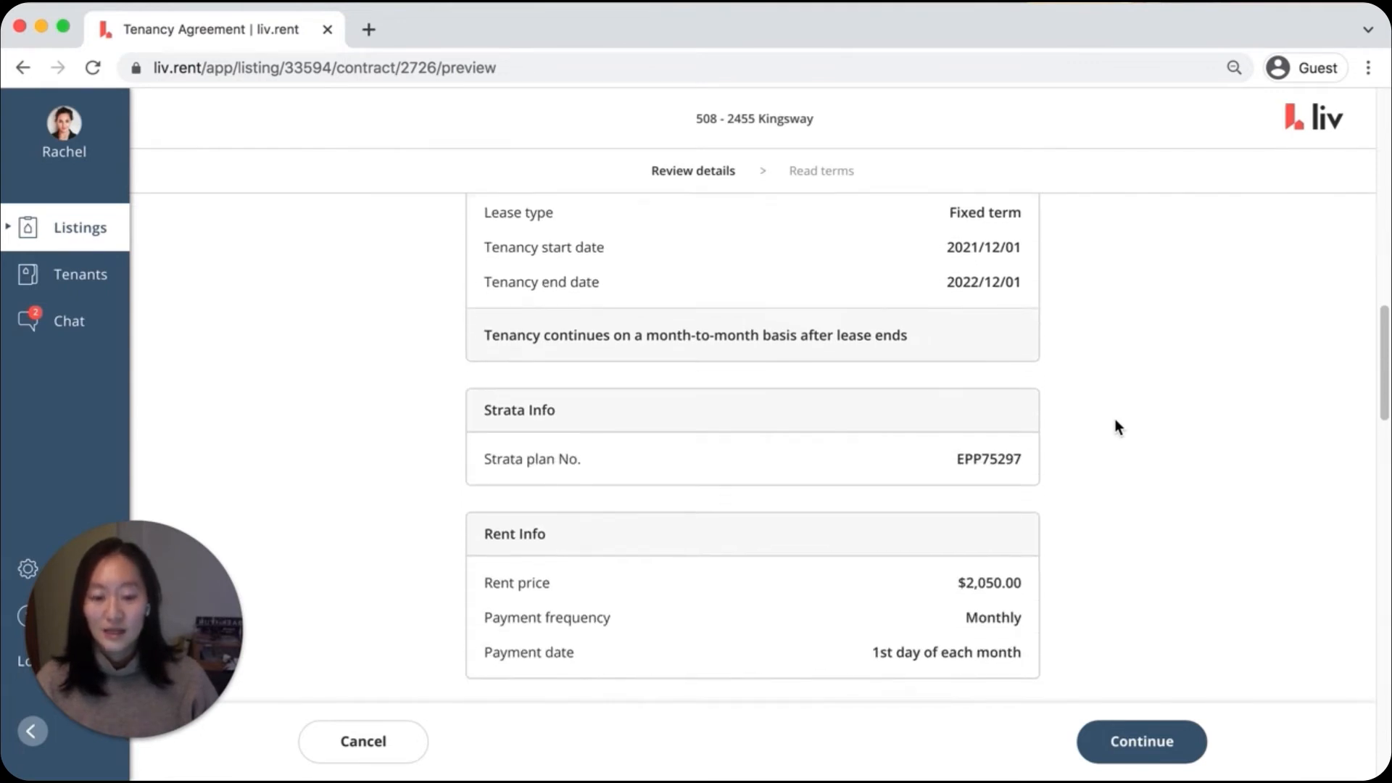
{"action": "scroll", "coordinate": [1113, 422], "scroll_direction": "down", "scroll_amount": 15}
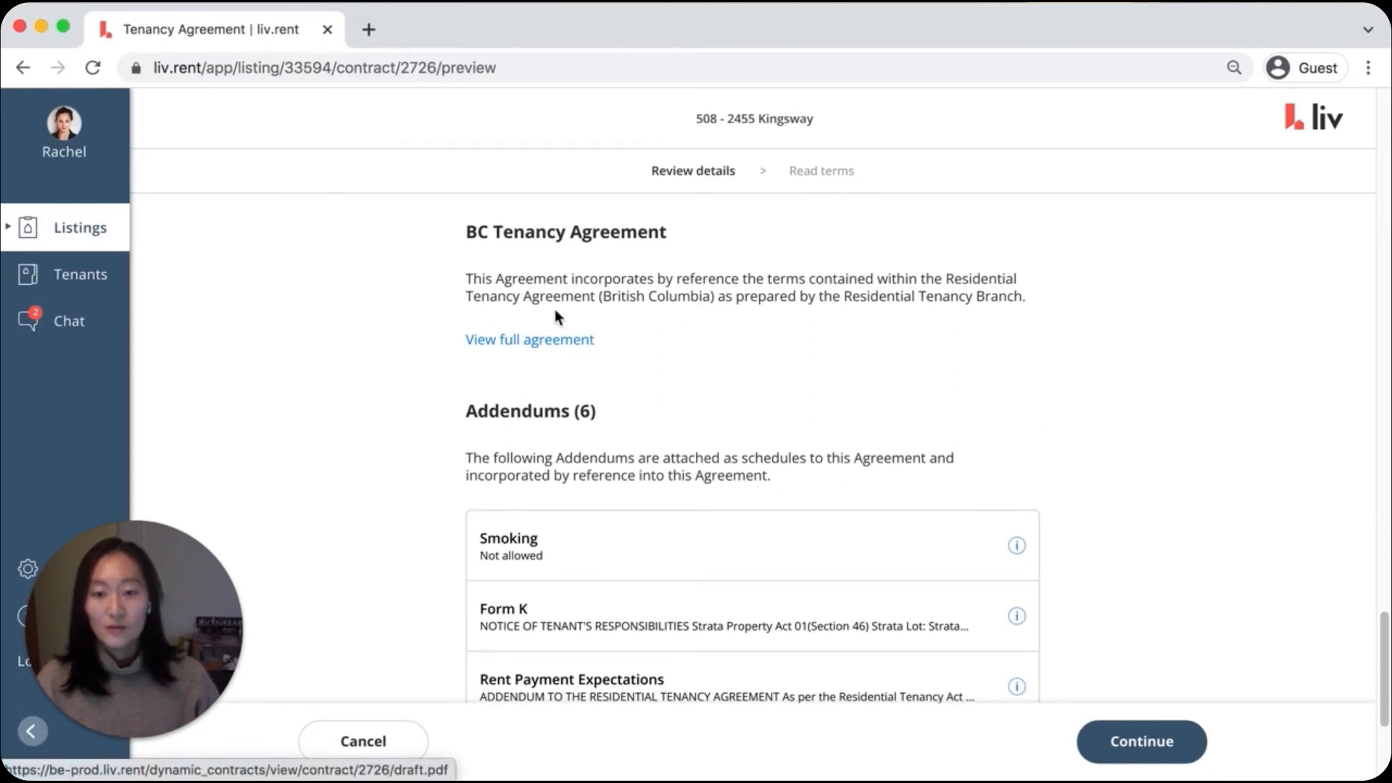
Open the full draft agreement PDF, read through its terms and attached addendums, close it, and review the preview's addendum list
{"action": "left_click", "coordinate": [526, 341]}
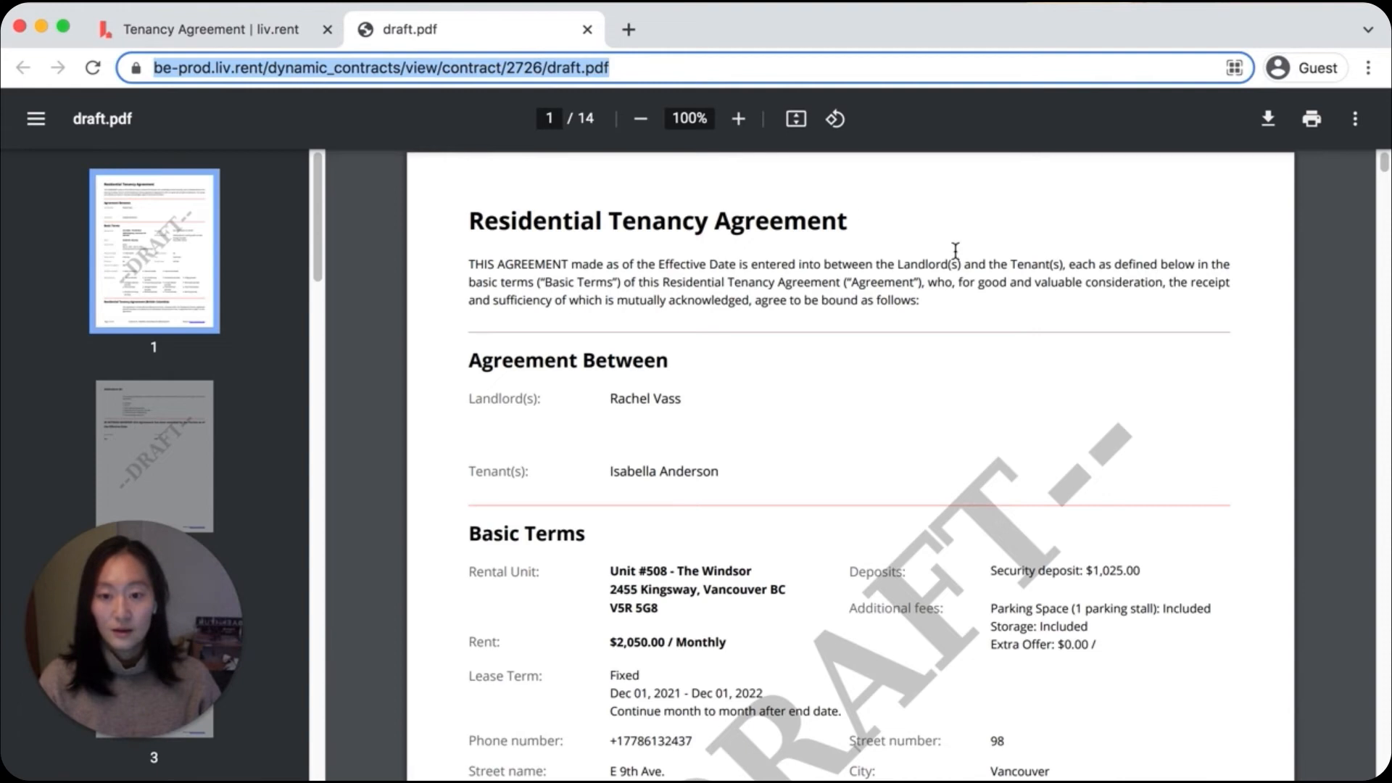
{"action": "scroll", "coordinate": [1197, 294], "scroll_direction": "down", "scroll_amount": 2}
{"action": "scroll", "coordinate": [1197, 295], "scroll_direction": "down", "scroll_amount": 20}
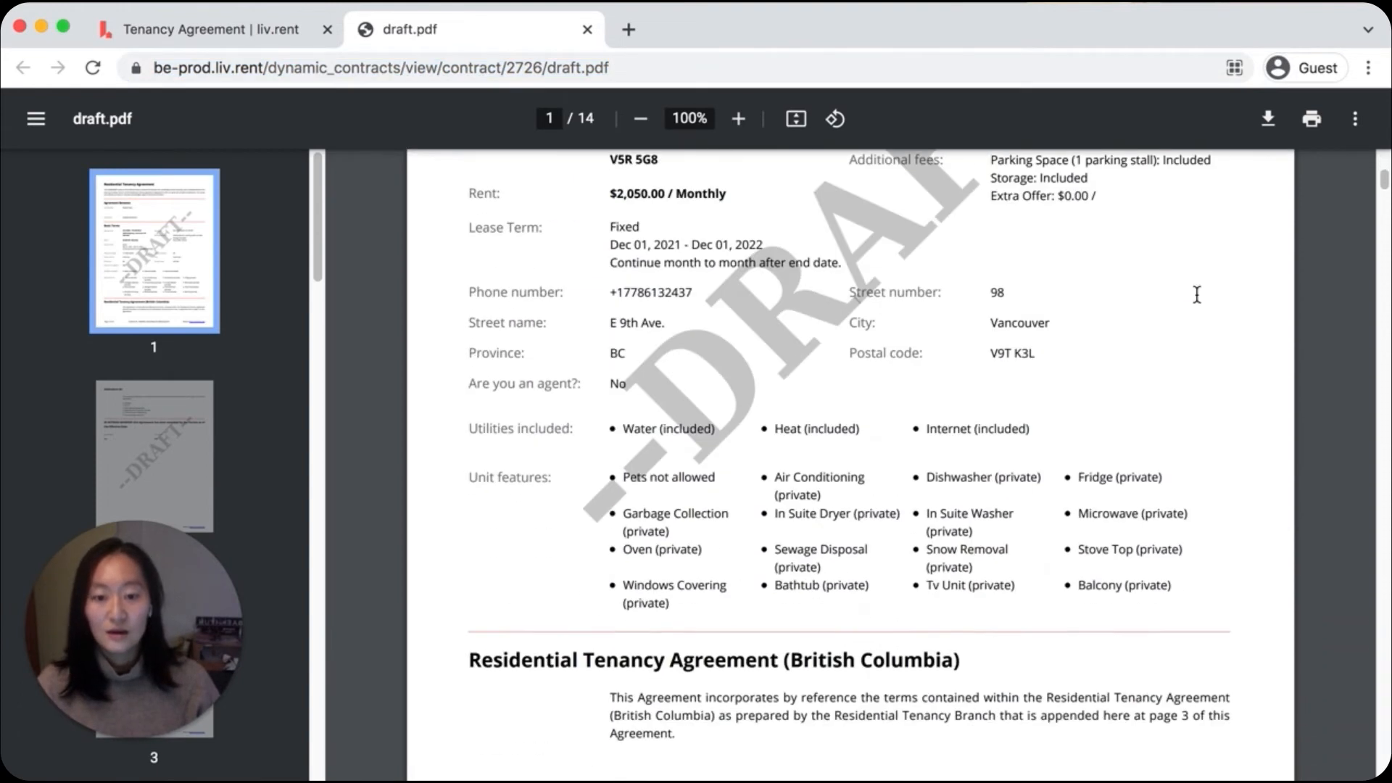
{"action": "scroll", "coordinate": [1218, 304], "scroll_direction": "down", "scroll_amount": 20}
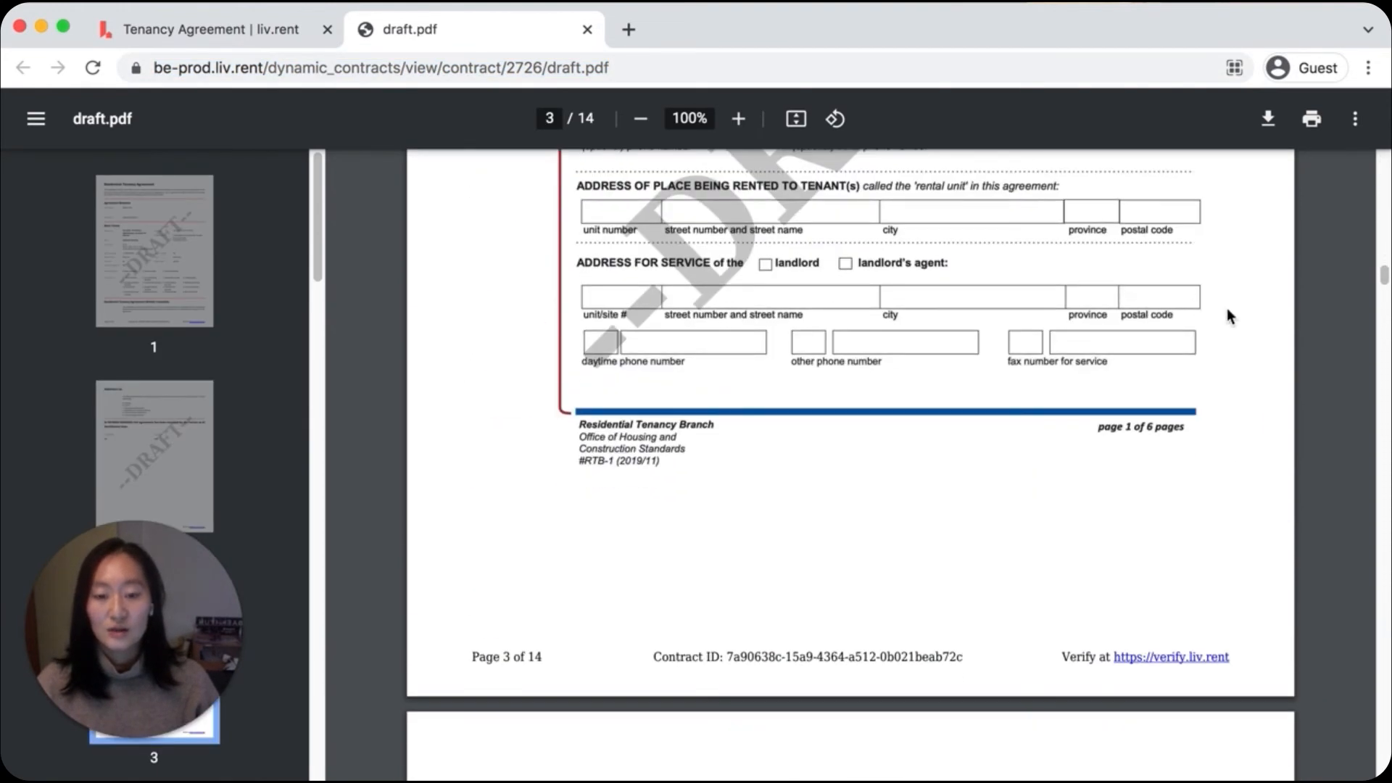
{"action": "scroll", "coordinate": [1227, 316], "scroll_direction": "down", "scroll_amount": 20}
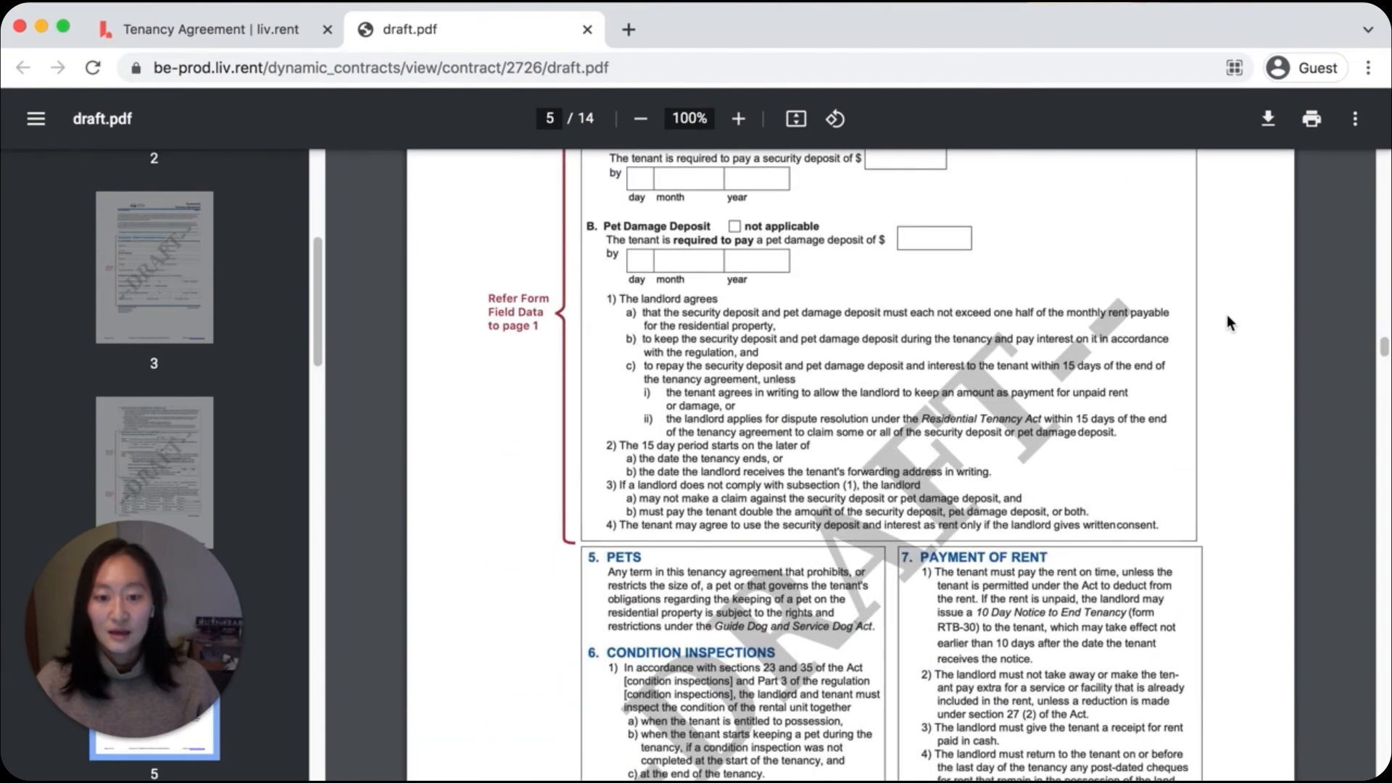
{"action": "scroll", "coordinate": [1225, 330], "scroll_direction": "down", "scroll_amount": 20}
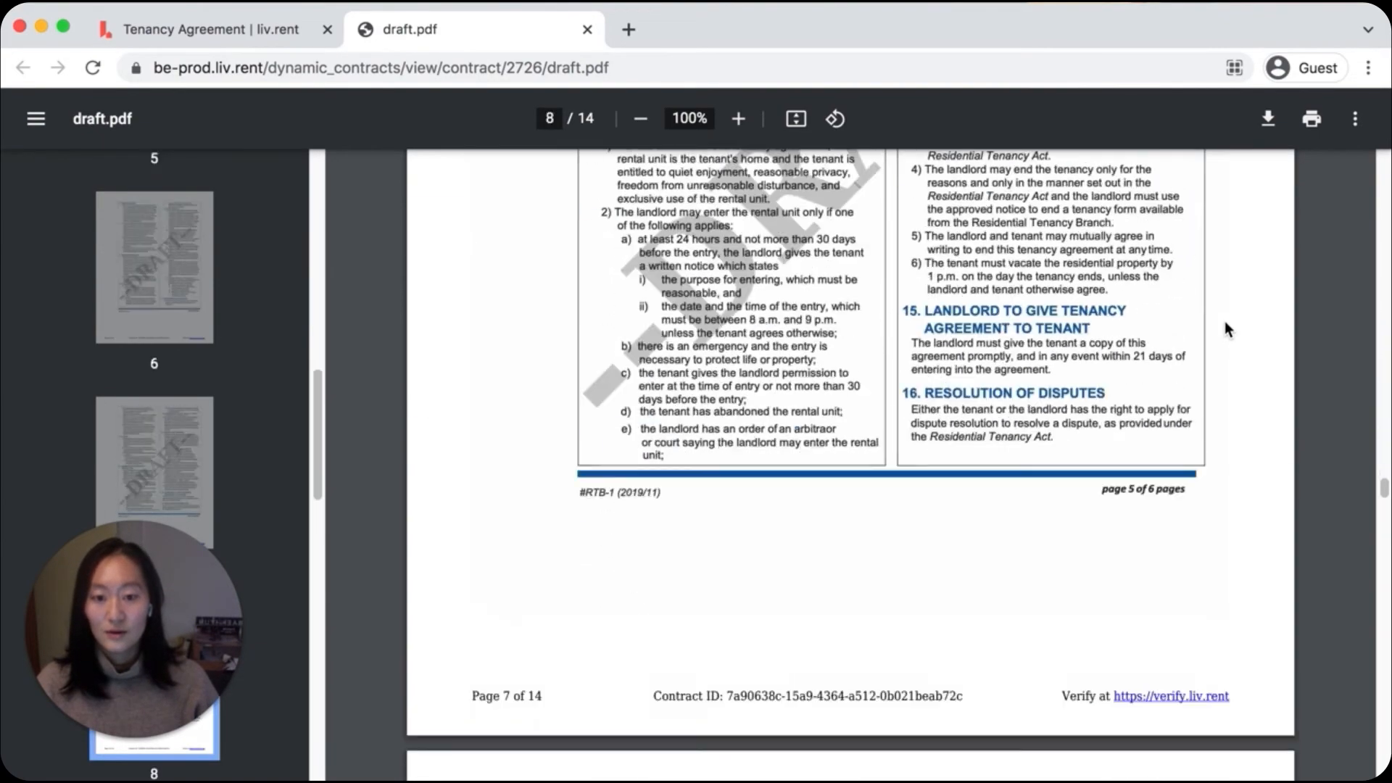
{"action": "scroll", "coordinate": [1256, 332], "scroll_direction": "down", "scroll_amount": 20}
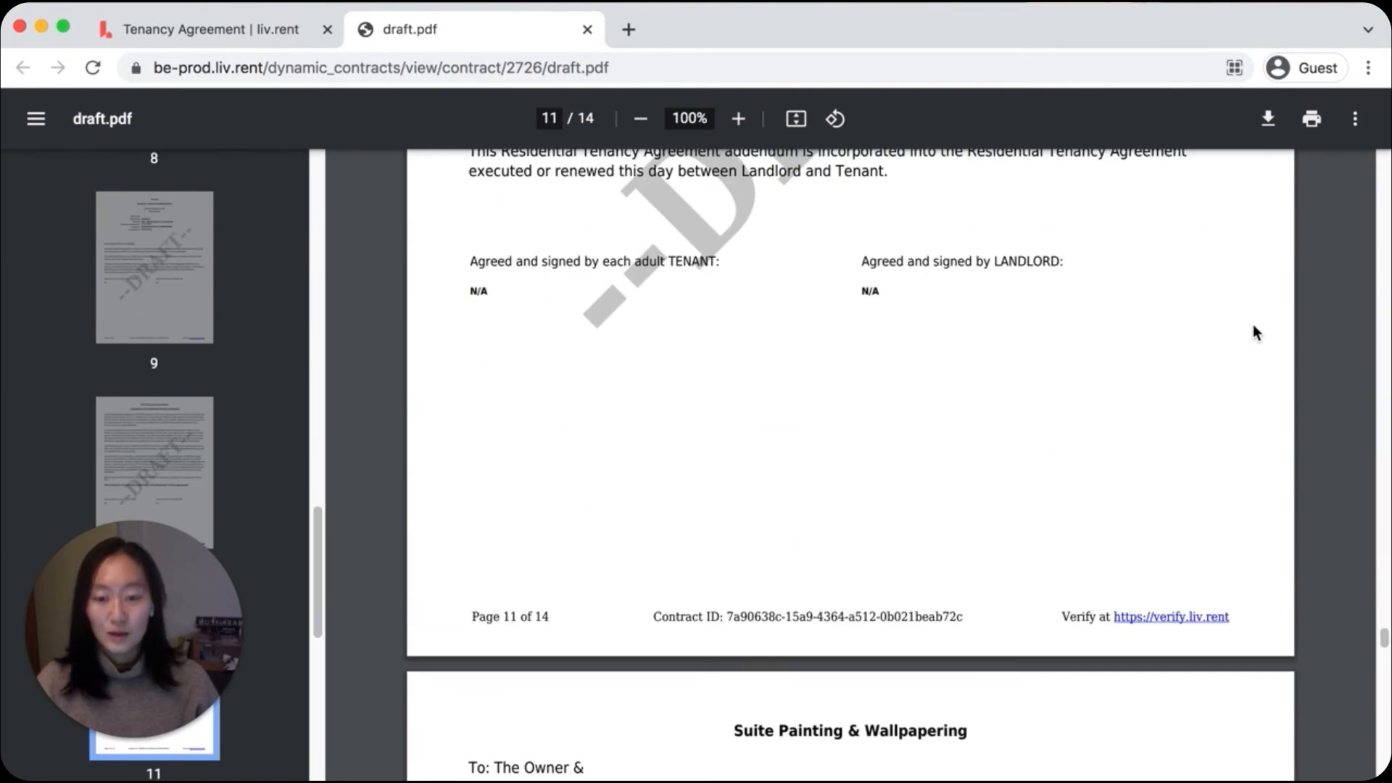
{"action": "scroll", "coordinate": [1256, 332], "scroll_direction": "up", "scroll_amount": 20}
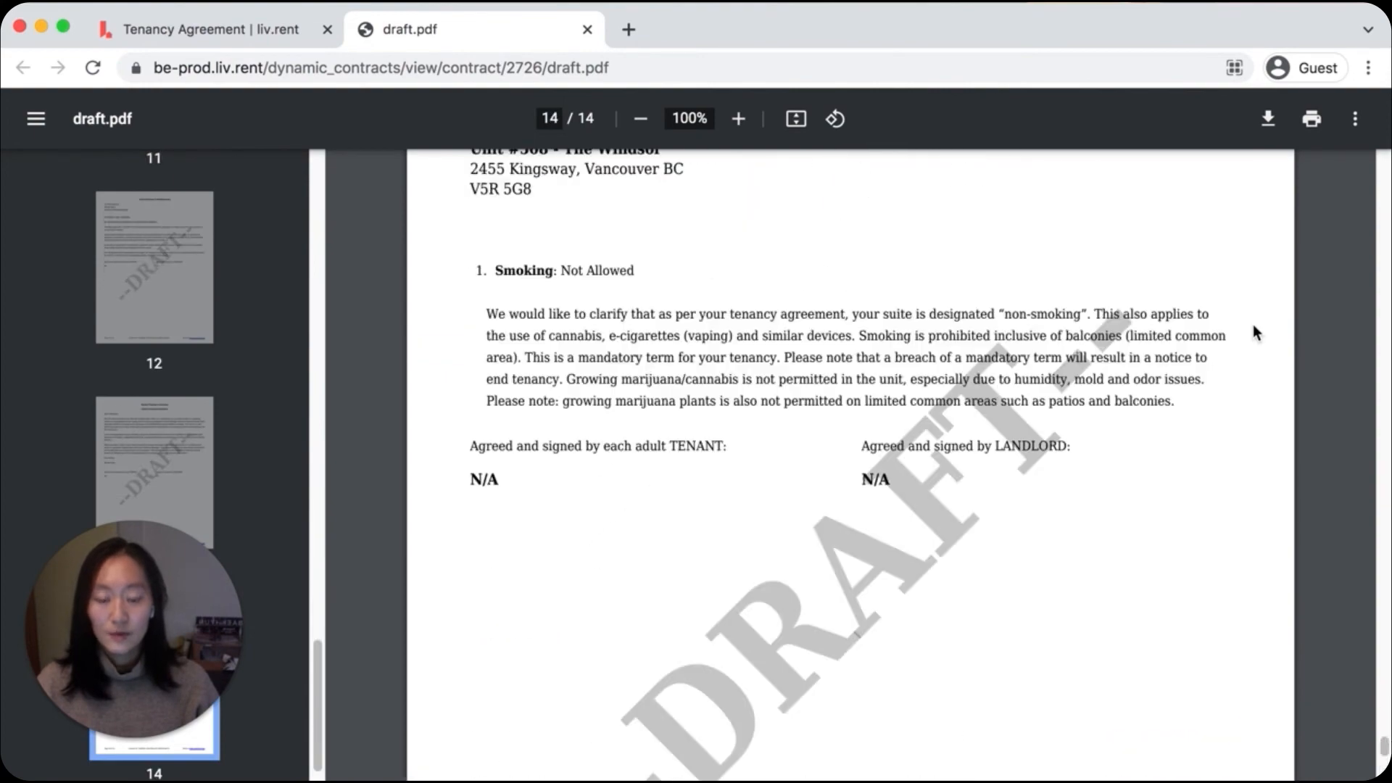
{"action": "scroll", "coordinate": [1252, 325], "scroll_direction": "down", "scroll_amount": 4}
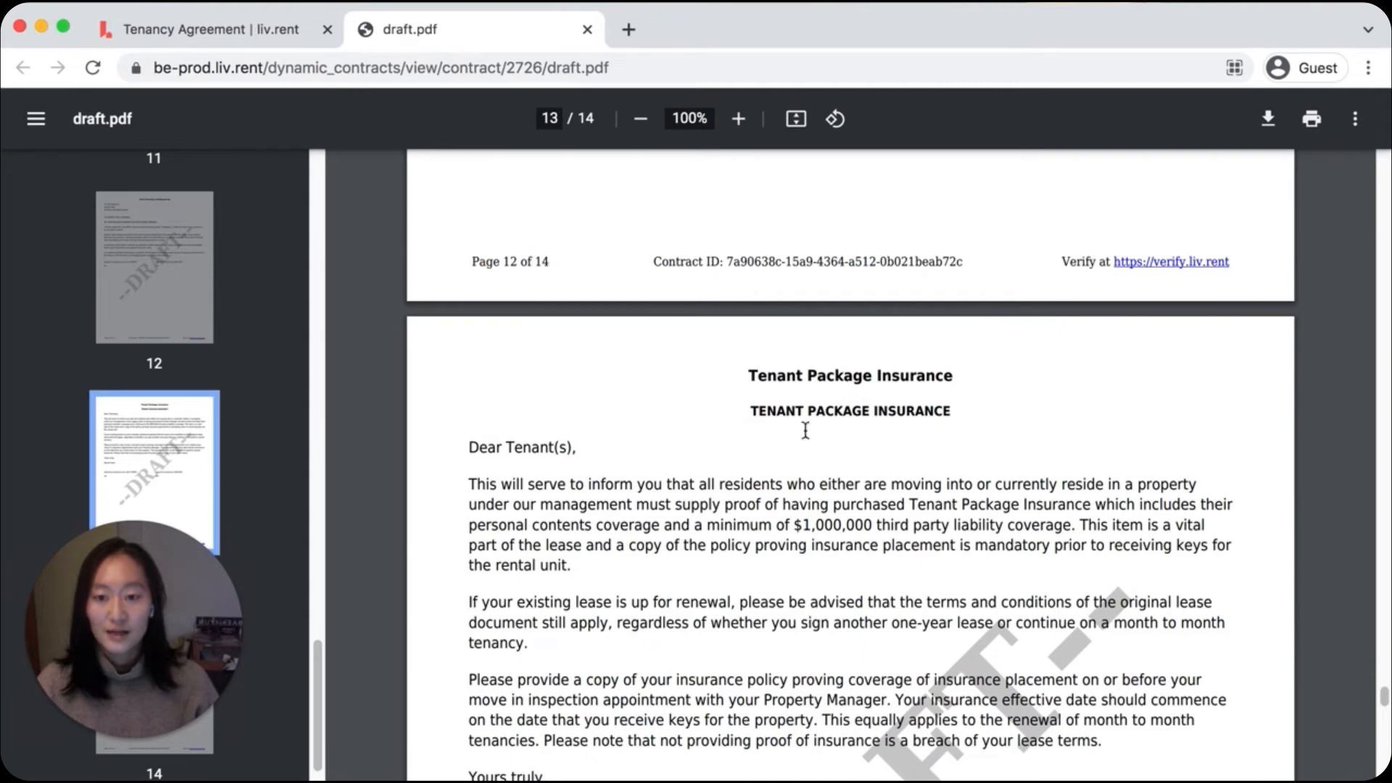
{"action": "left_click", "coordinate": [588, 29]}
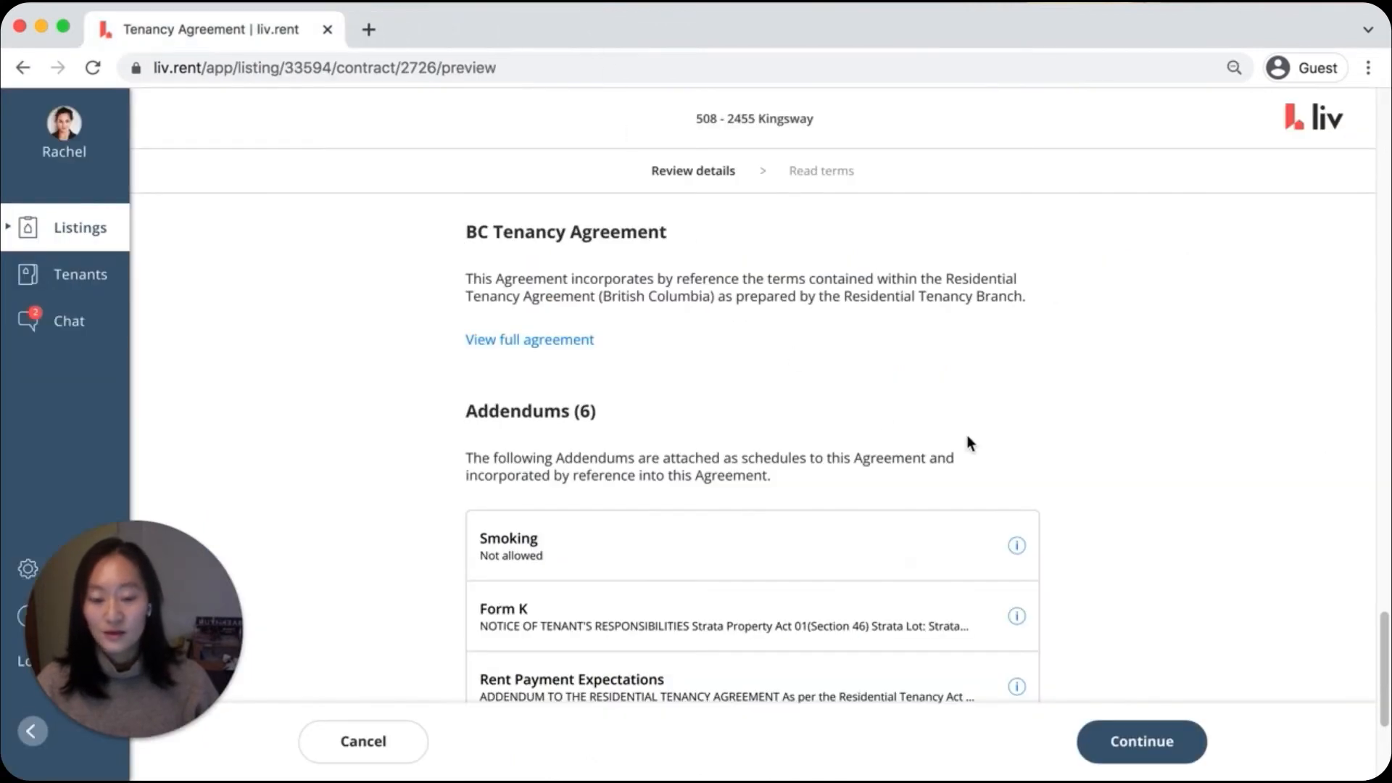
{"action": "scroll", "coordinate": [1218, 388], "scroll_direction": "down", "scroll_amount": 4}
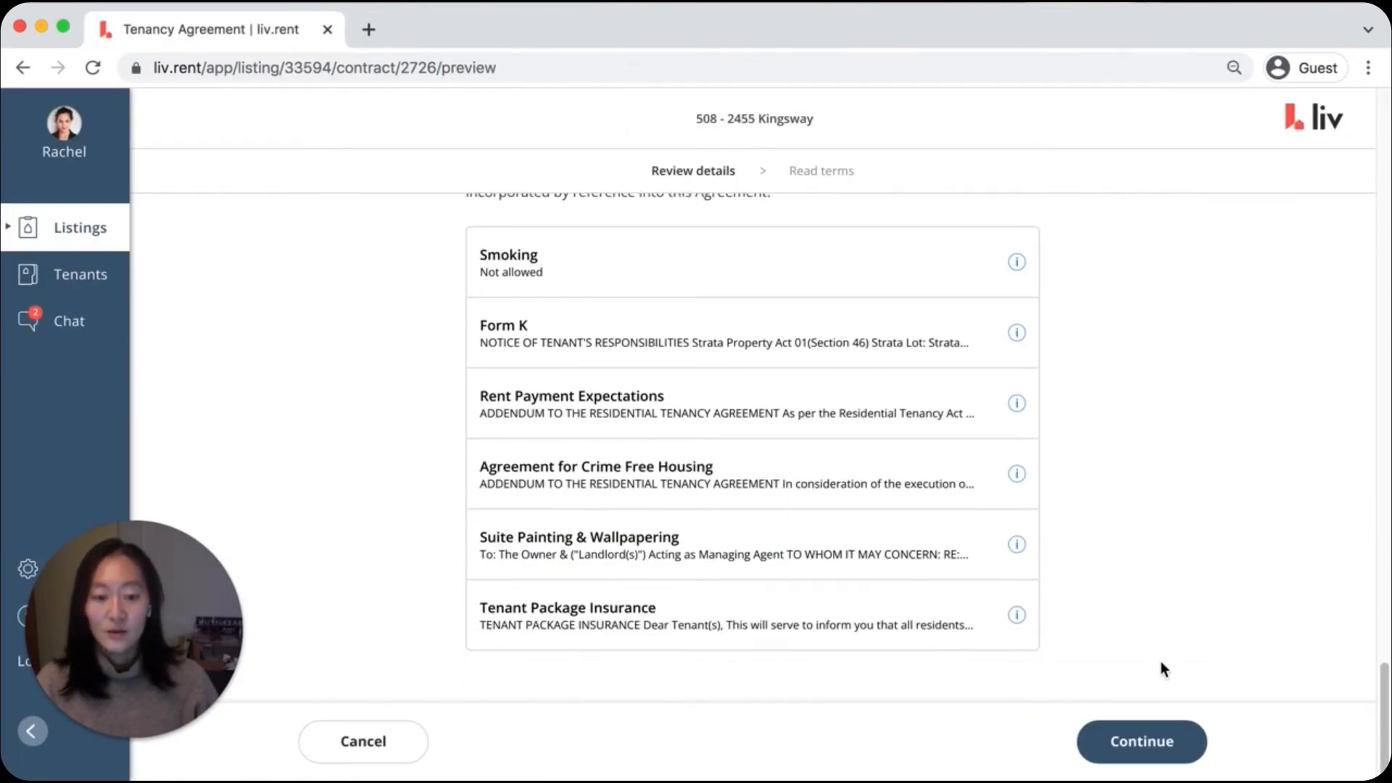
Continue past the agreement preview, read through the platform terms, agree to liv.rent's Terms & Conditions, and send the tenancy agreement
{"action": "left_click", "coordinate": [1143, 746]}
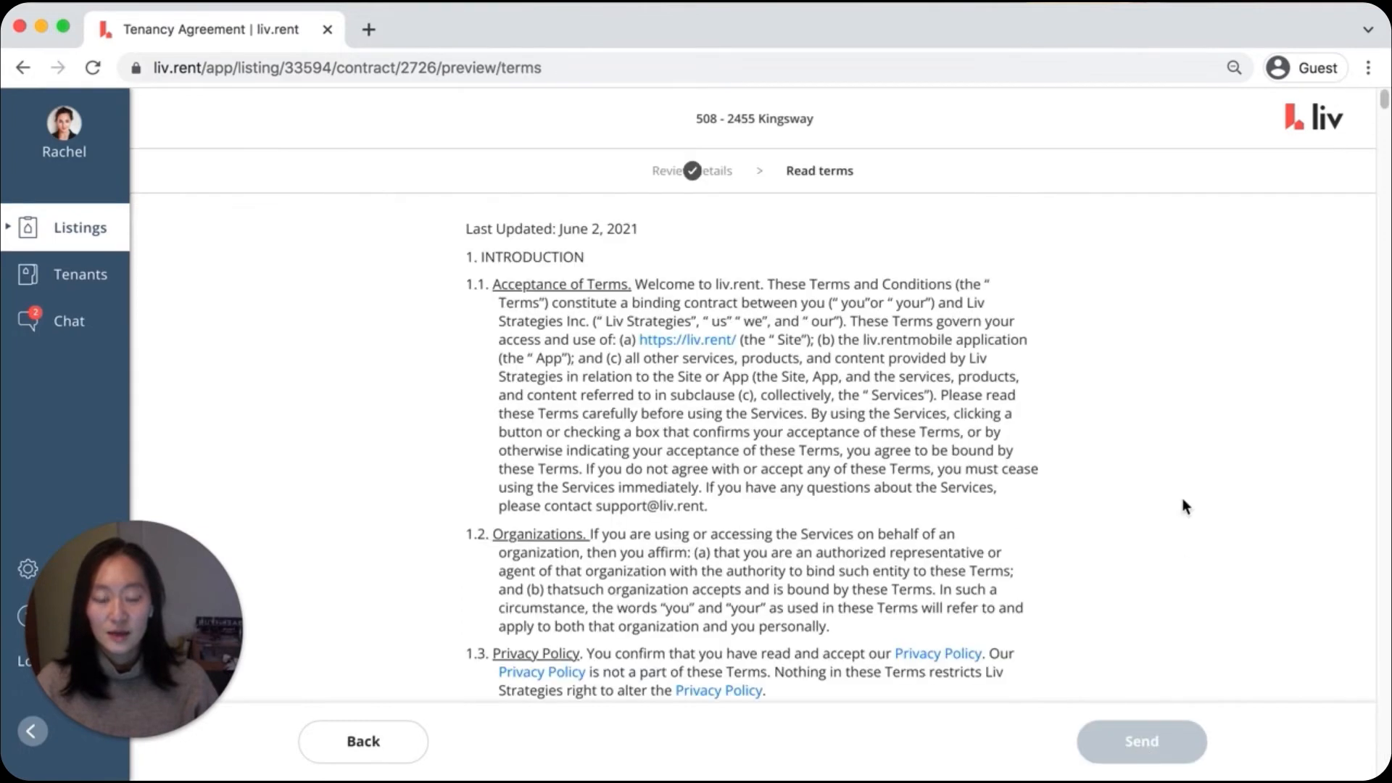
{"action": "scroll", "coordinate": [1203, 352], "scroll_direction": "down", "scroll_amount": 5}
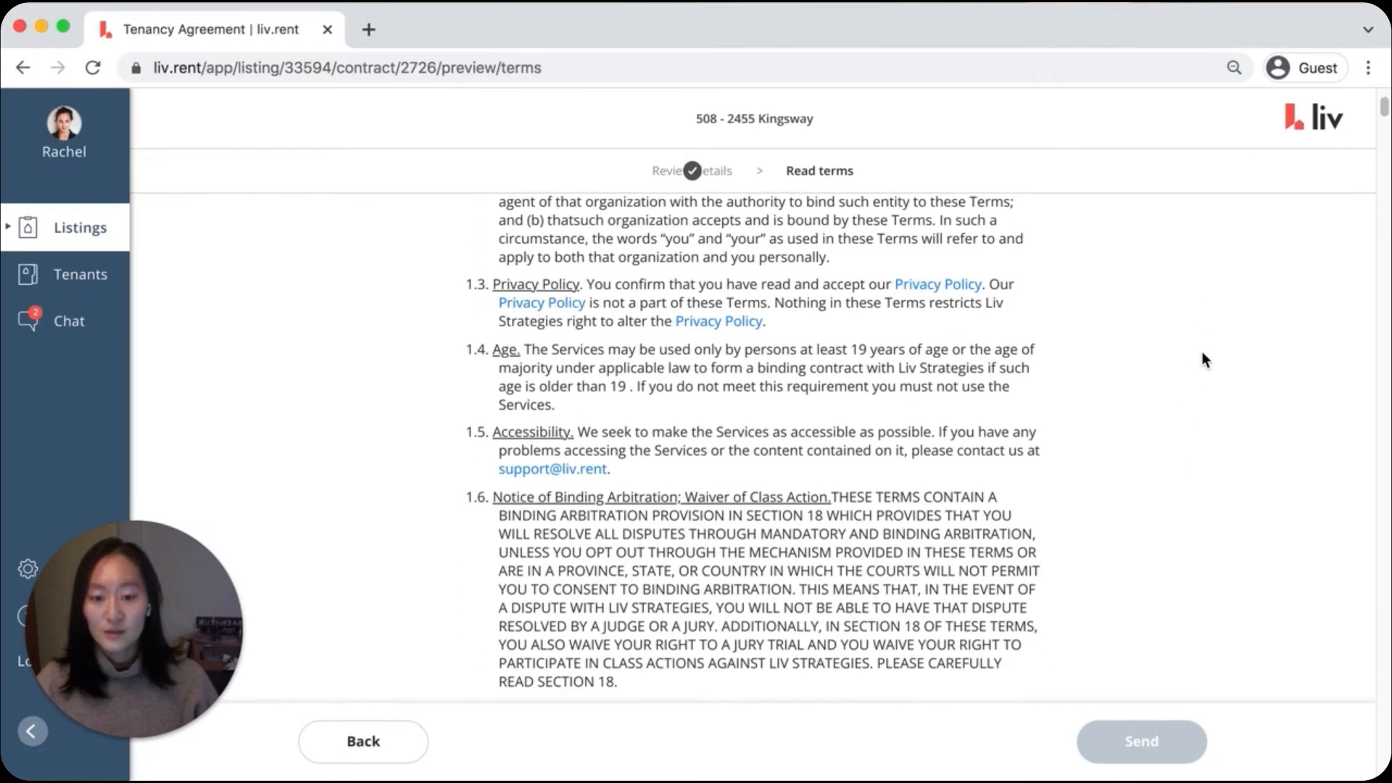
{"action": "scroll", "coordinate": [1182, 334], "scroll_direction": "down", "scroll_amount": 5}
{"action": "left_click_drag", "start_coordinate": [1384, 117], "coordinate": [1385, 779]}
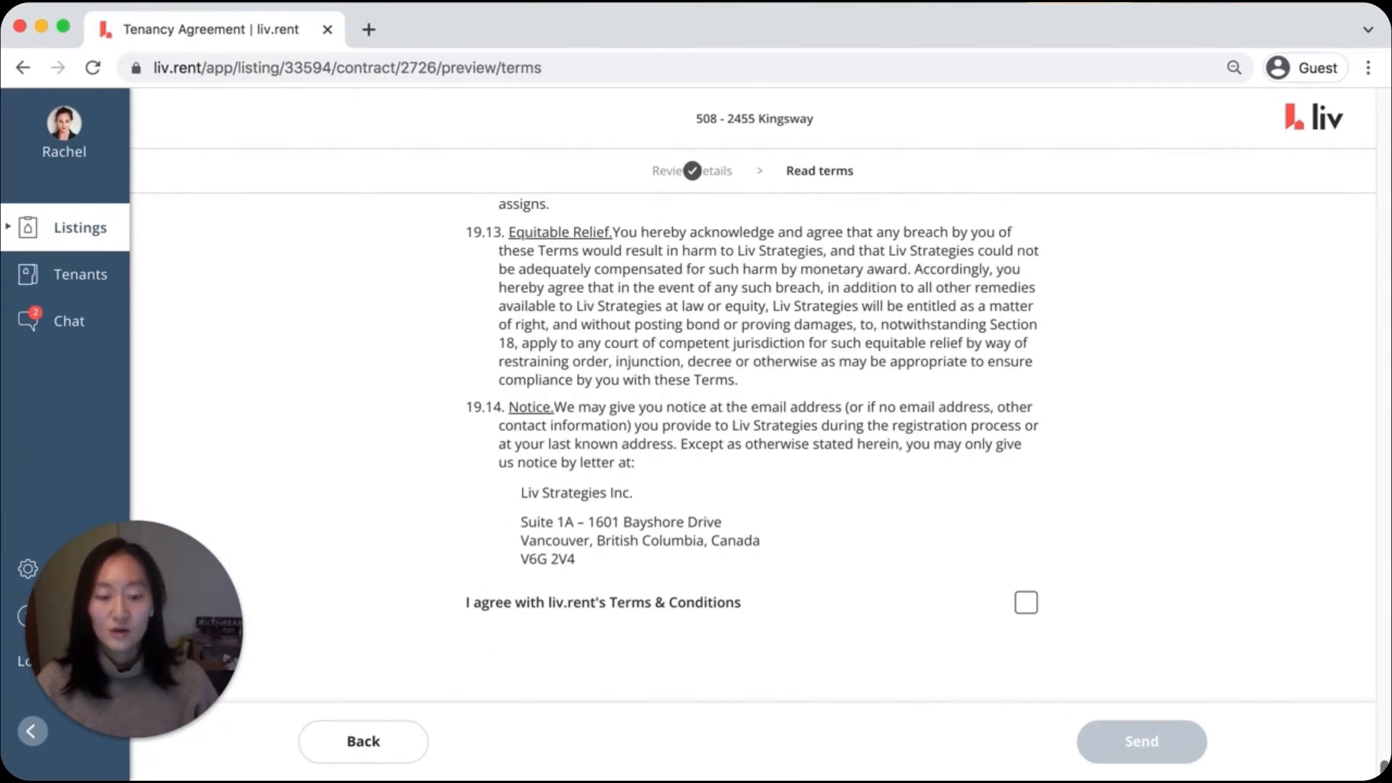
{"action": "left_click", "coordinate": [1025, 604]}
{"action": "left_click", "coordinate": [1153, 751]}
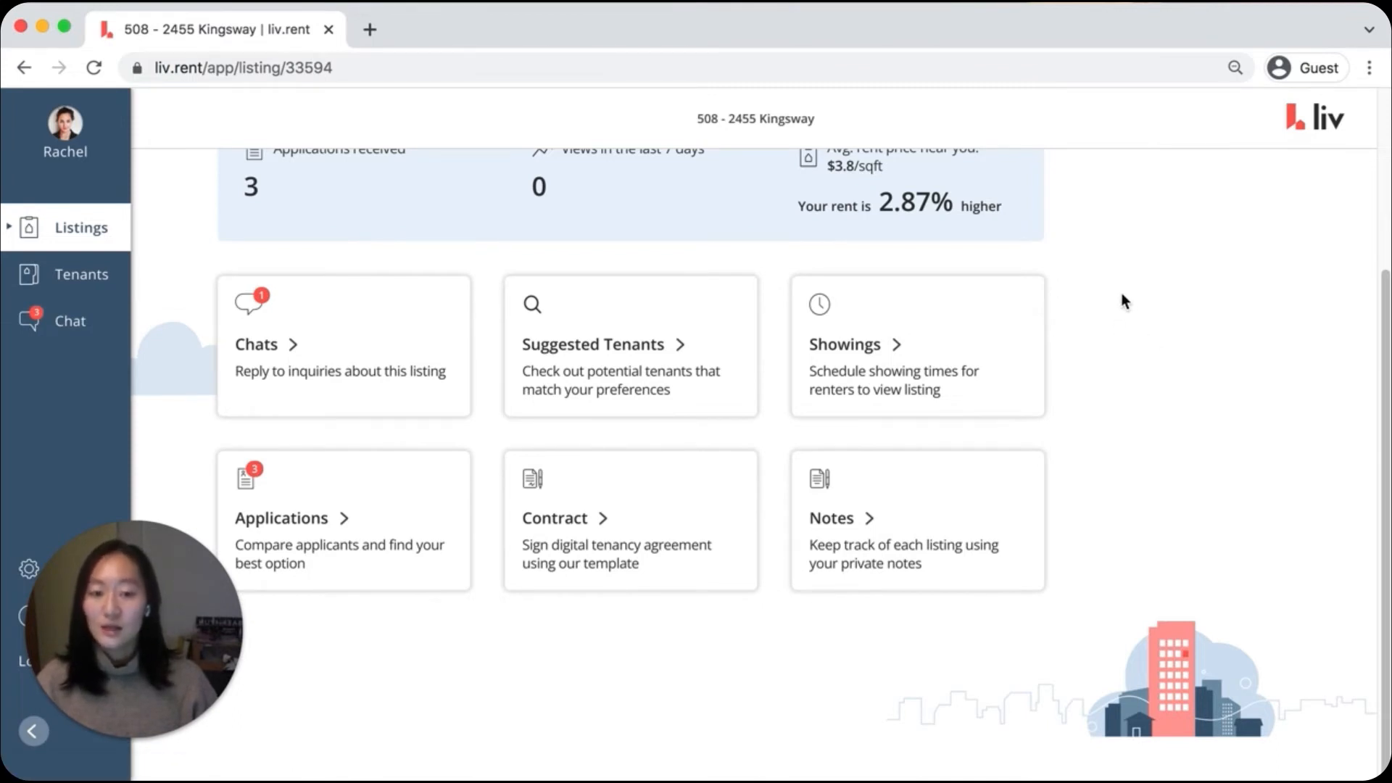
Open the sent contract from the listing dashboard and review its parties and rental terms
{"action": "left_click", "coordinate": [579, 523]}
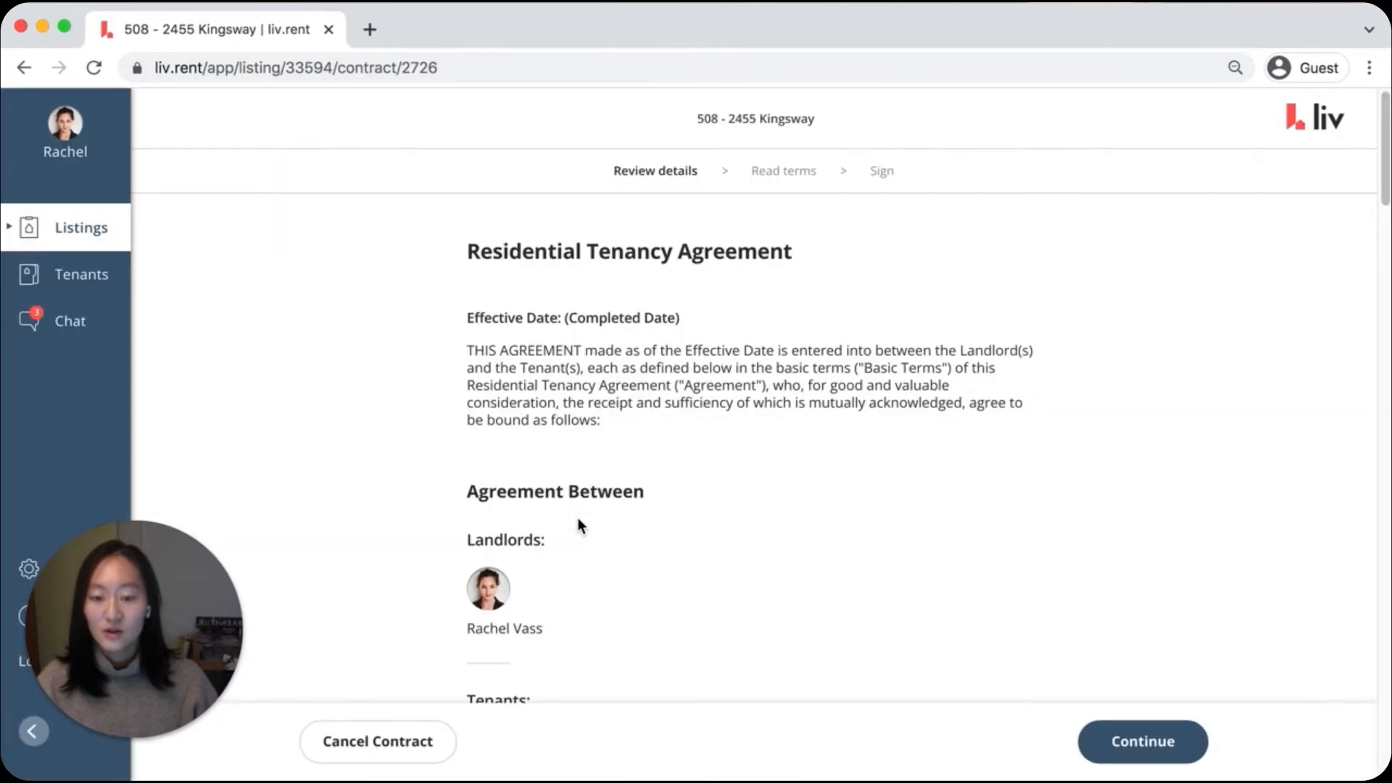
{"action": "scroll", "coordinate": [1206, 351], "scroll_direction": "down", "scroll_amount": 15}
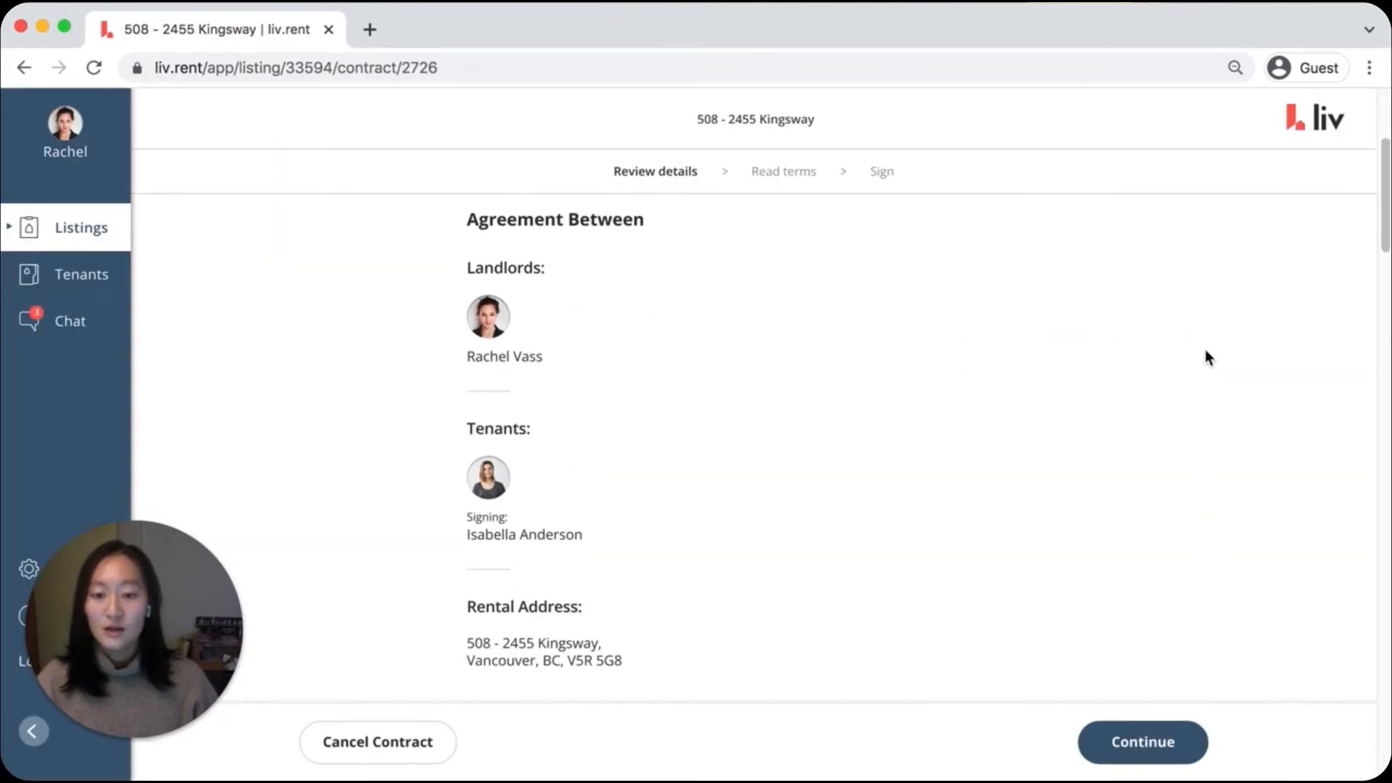
{"action": "scroll", "coordinate": [1207, 356], "scroll_direction": "down", "scroll_amount": 20}
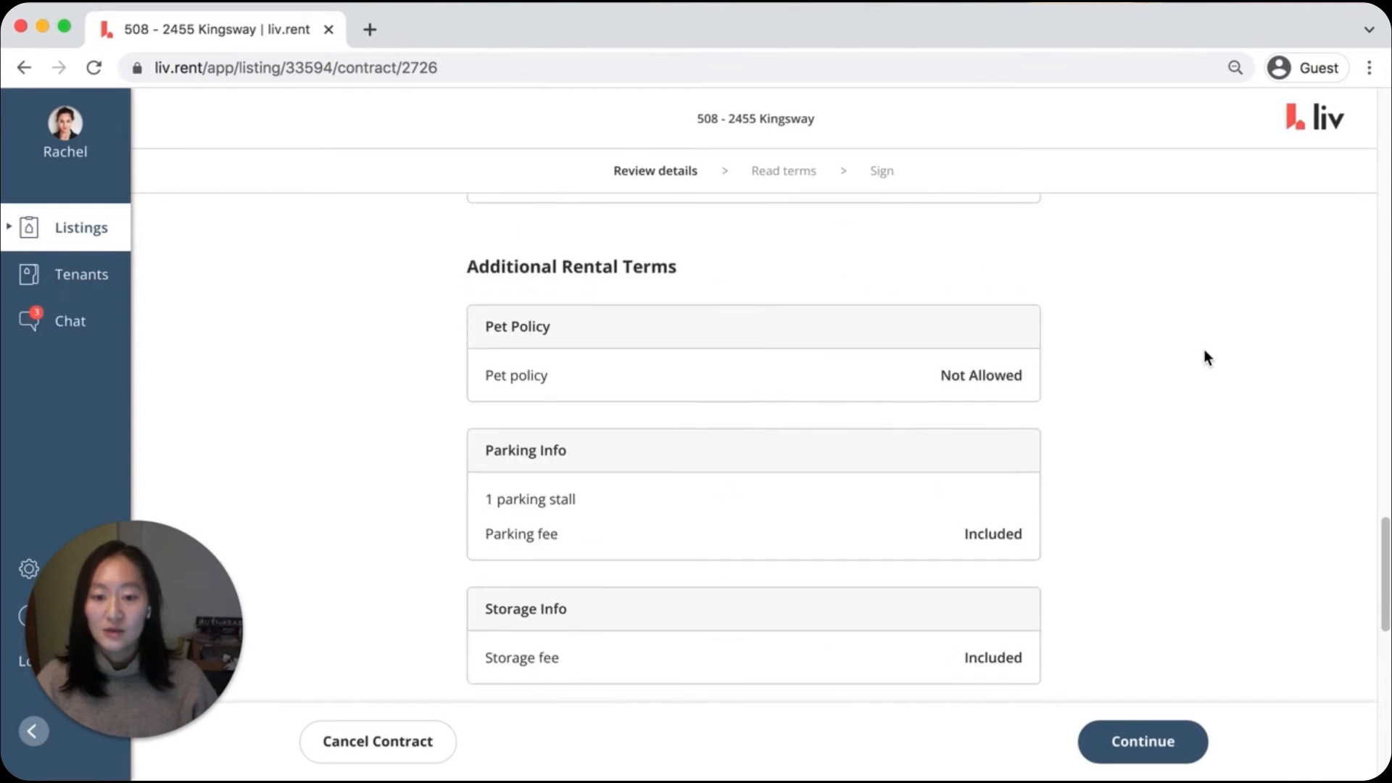
Continue to the terms stage, agree to liv.rent's Terms & Conditions, and proceed to the signing stage
{"action": "left_click", "coordinate": [1158, 742]}
{"action": "left_click_drag", "start_coordinate": [1385, 168], "coordinate": [1385, 767]}
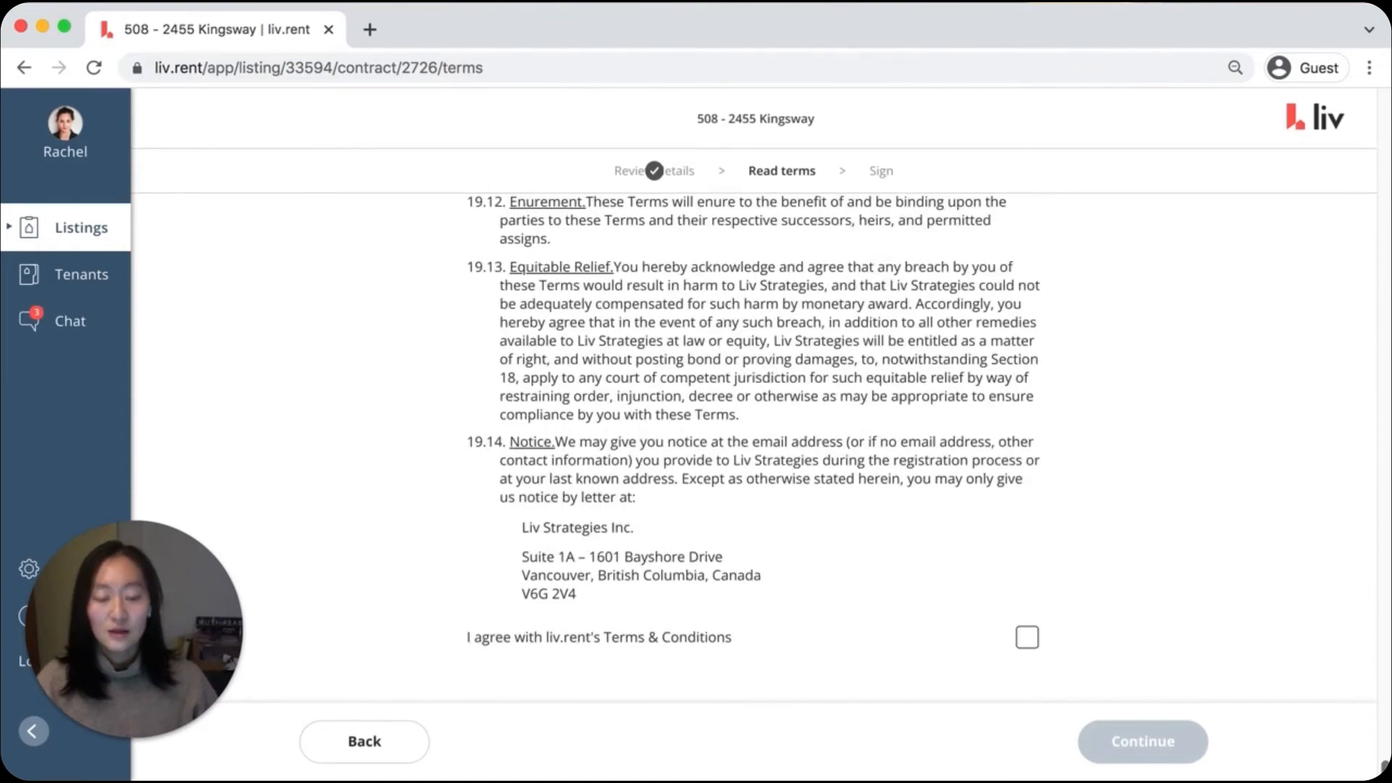
{"action": "left_click", "coordinate": [1027, 638]}
{"action": "left_click", "coordinate": [1121, 736]}
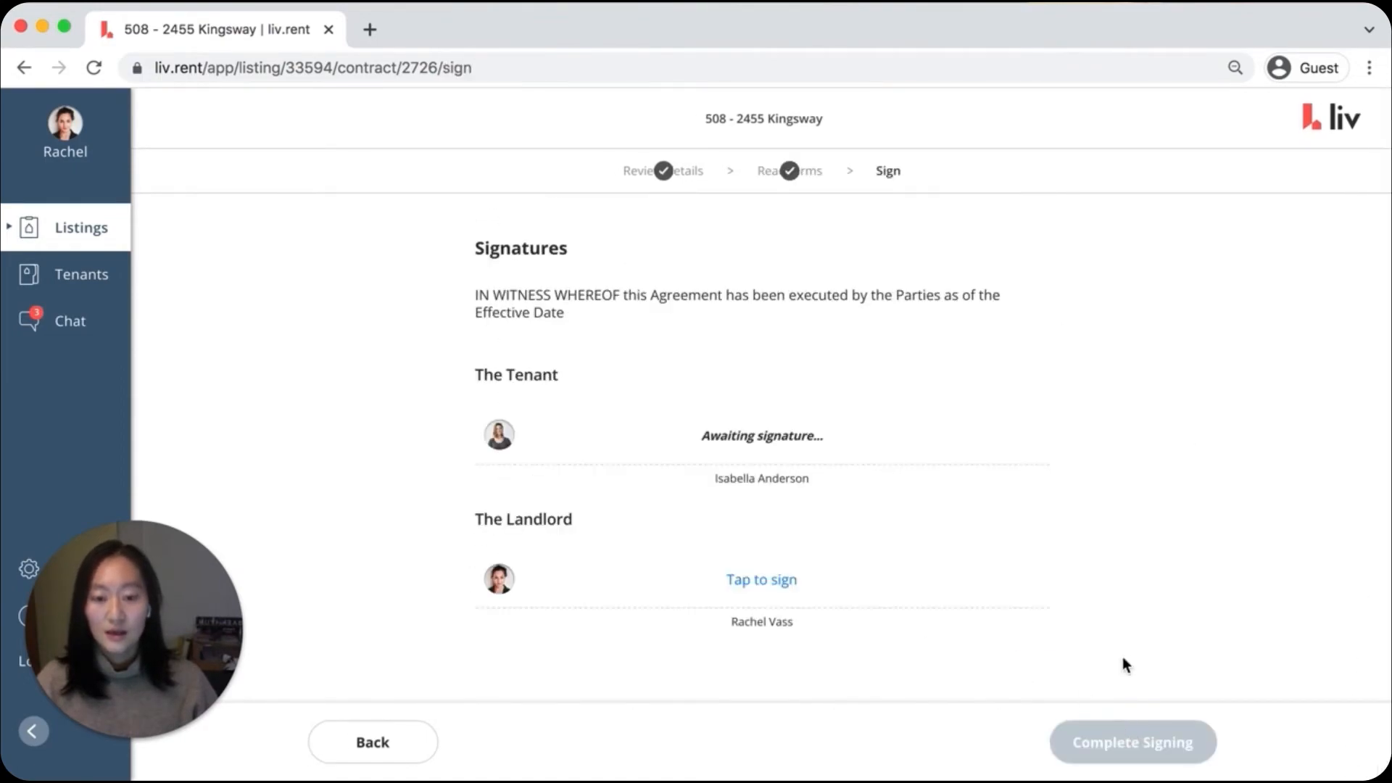
Sign the agreement as the landlord with a hand-drawn signature and complete the signing
{"action": "left_click", "coordinate": [768, 586]}
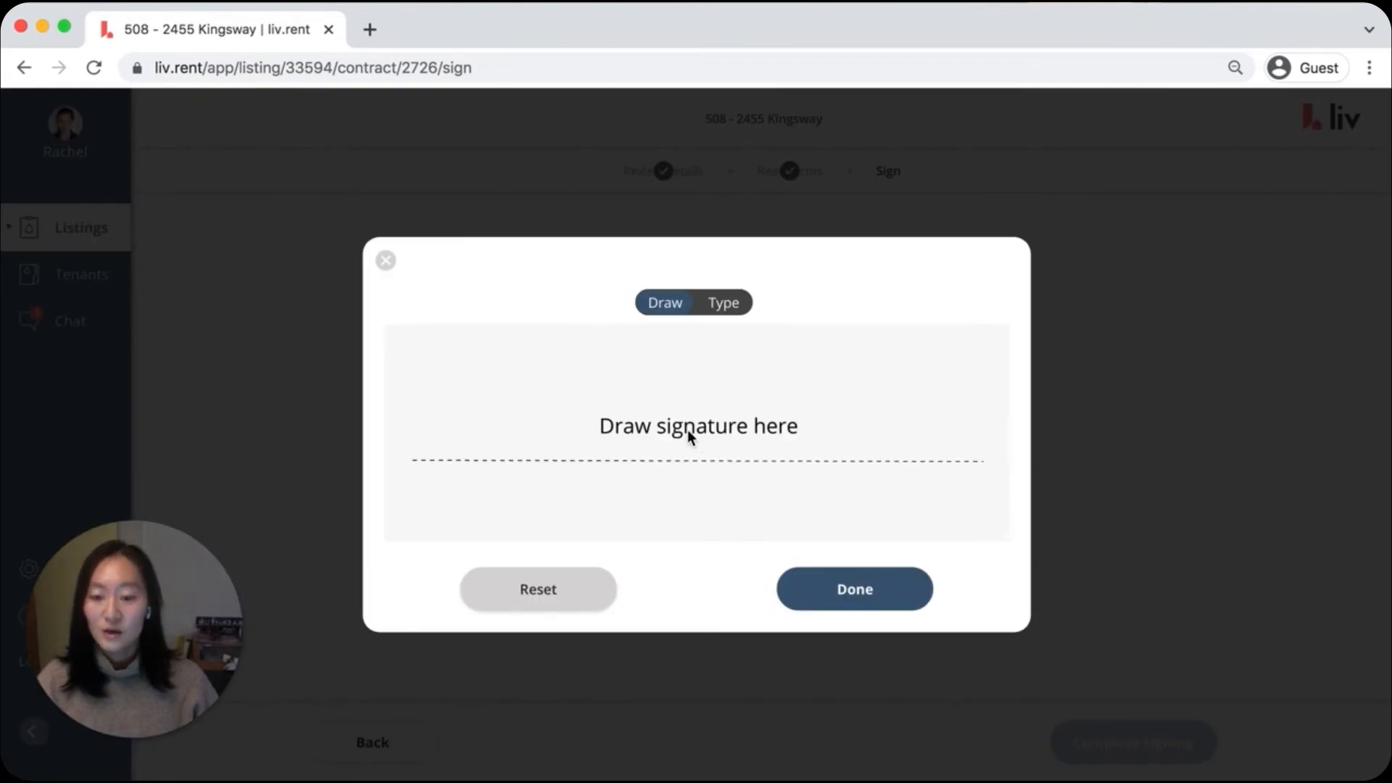
{"action": "left_click", "coordinate": [724, 305]}
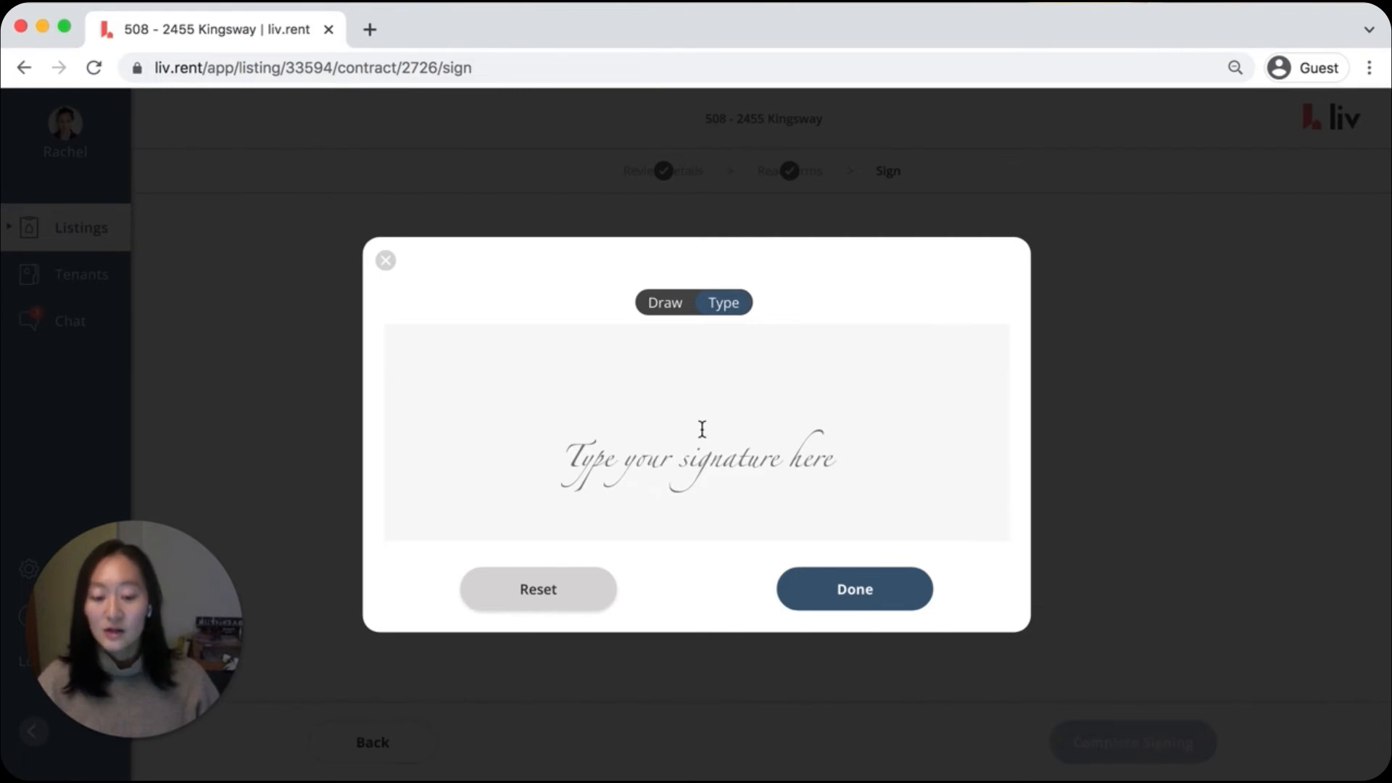
{"action": "left_click", "coordinate": [661, 301]}
{"action": "mouse_move", "coordinate": [689, 321]}
{"action": "left_mouse_down"}
{"action": "mouse_move", "coordinate": [667, 464]}
{"action": "mouse_move", "coordinate": [802, 426]}
{"action": "left_mouse_up"}
{"action": "left_click", "coordinate": [854, 609]}
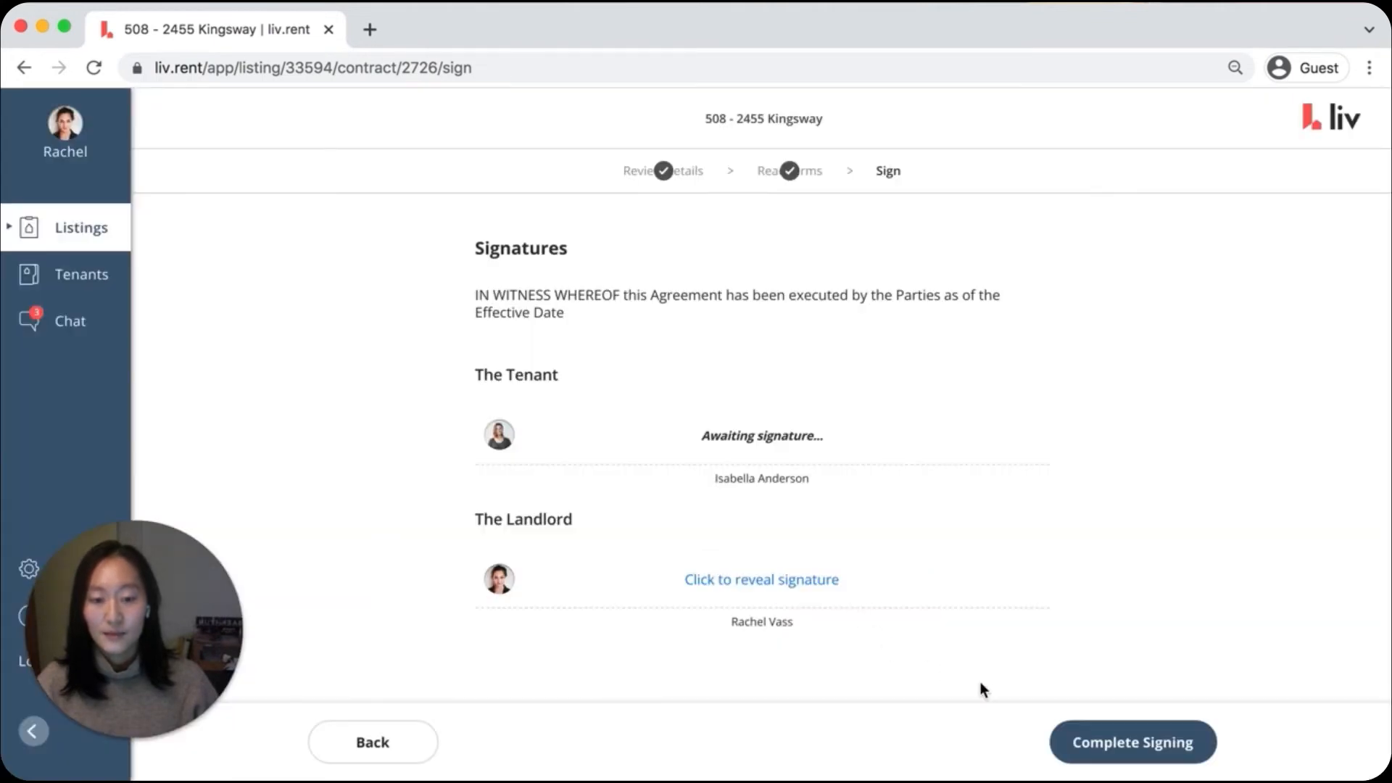
{"action": "left_click", "coordinate": [1091, 739]}
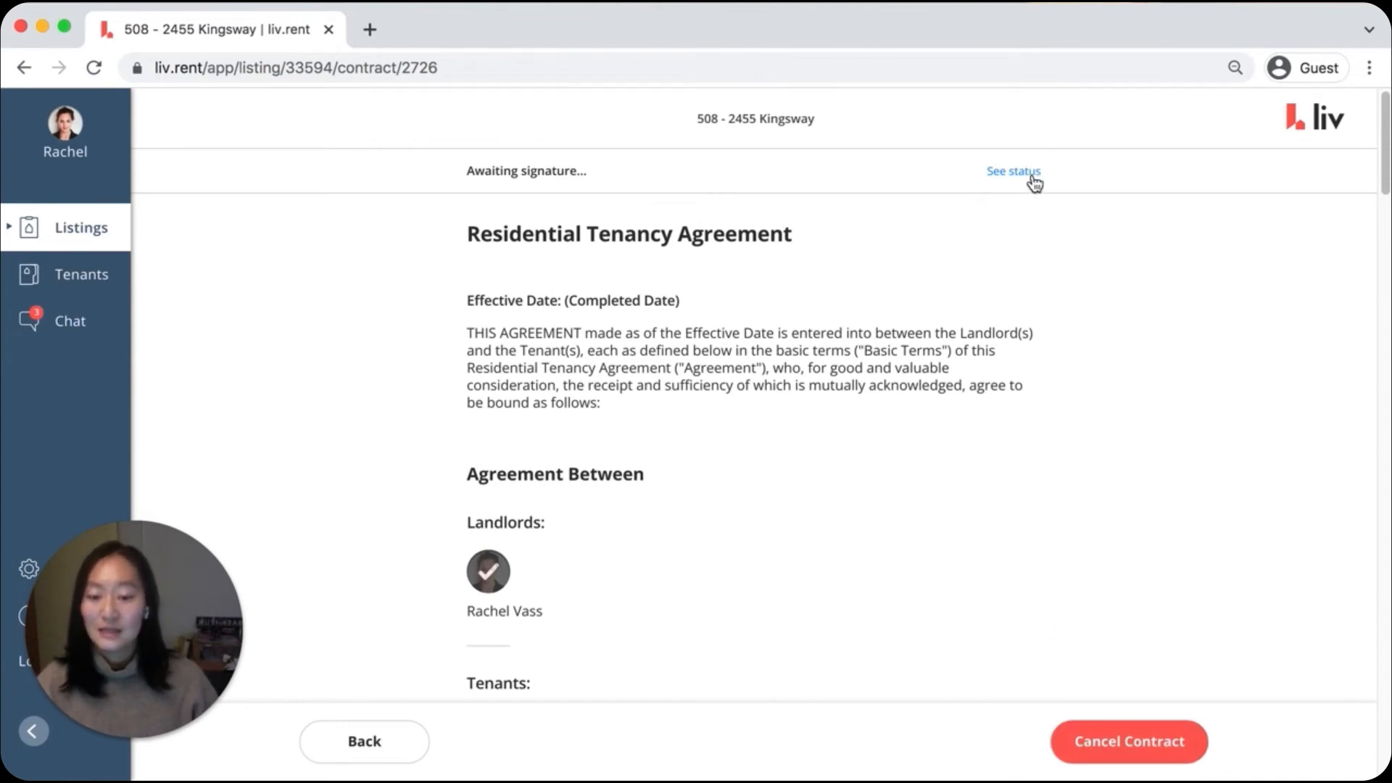
Review the signed contract's tenant signing status, lease terms, rent info, security deposit, features and utilities
{"action": "scroll", "coordinate": [1097, 366], "scroll_direction": "down", "scroll_amount": 5}
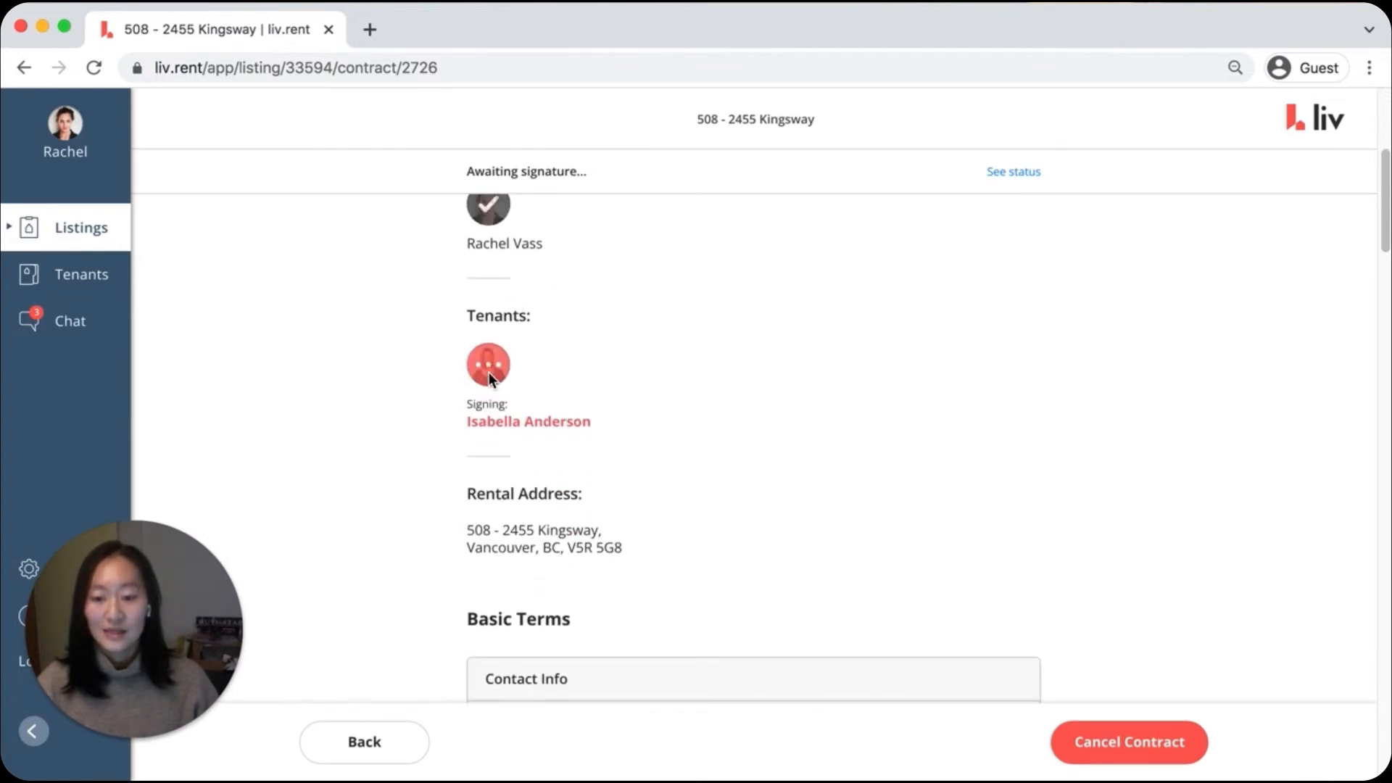
{"action": "scroll", "coordinate": [1262, 359], "scroll_direction": "down", "scroll_amount": 13}
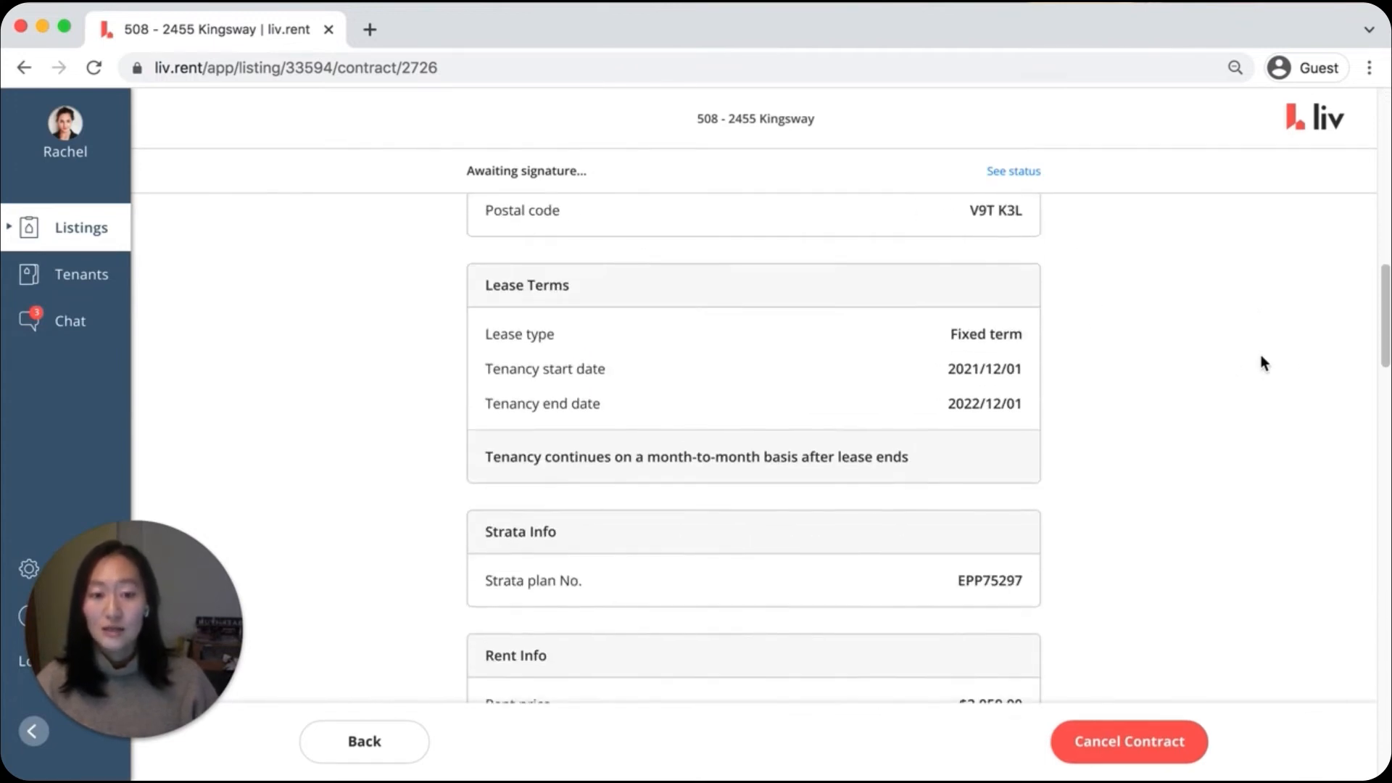
{"action": "scroll", "coordinate": [1262, 361], "scroll_direction": "down", "scroll_amount": 6}
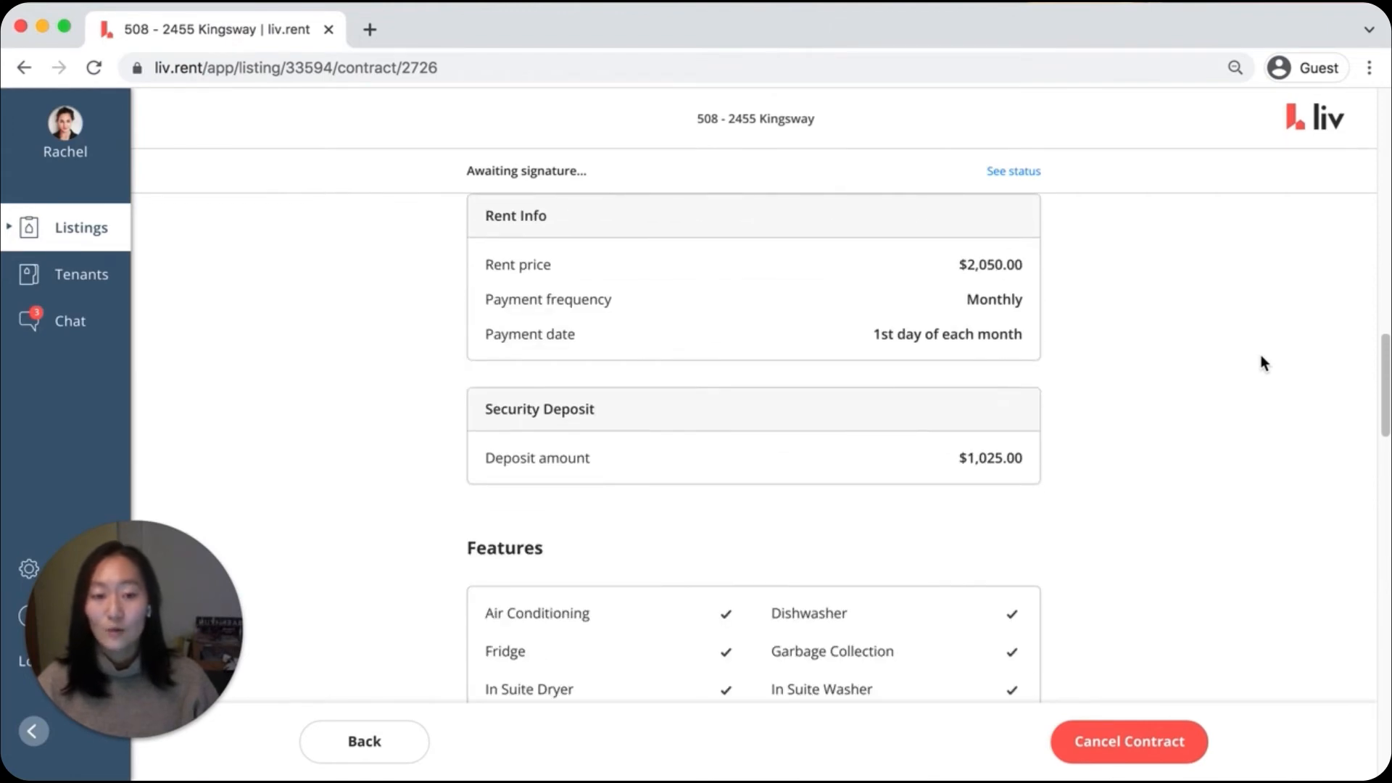
{"action": "scroll", "coordinate": [1260, 354], "scroll_direction": "down", "scroll_amount": 7}
{"action": "scroll", "coordinate": [1260, 354], "scroll_direction": "down", "scroll_amount": 1}
{"action": "scroll", "coordinate": [1260, 355], "scroll_direction": "down", "scroll_amount": 1}
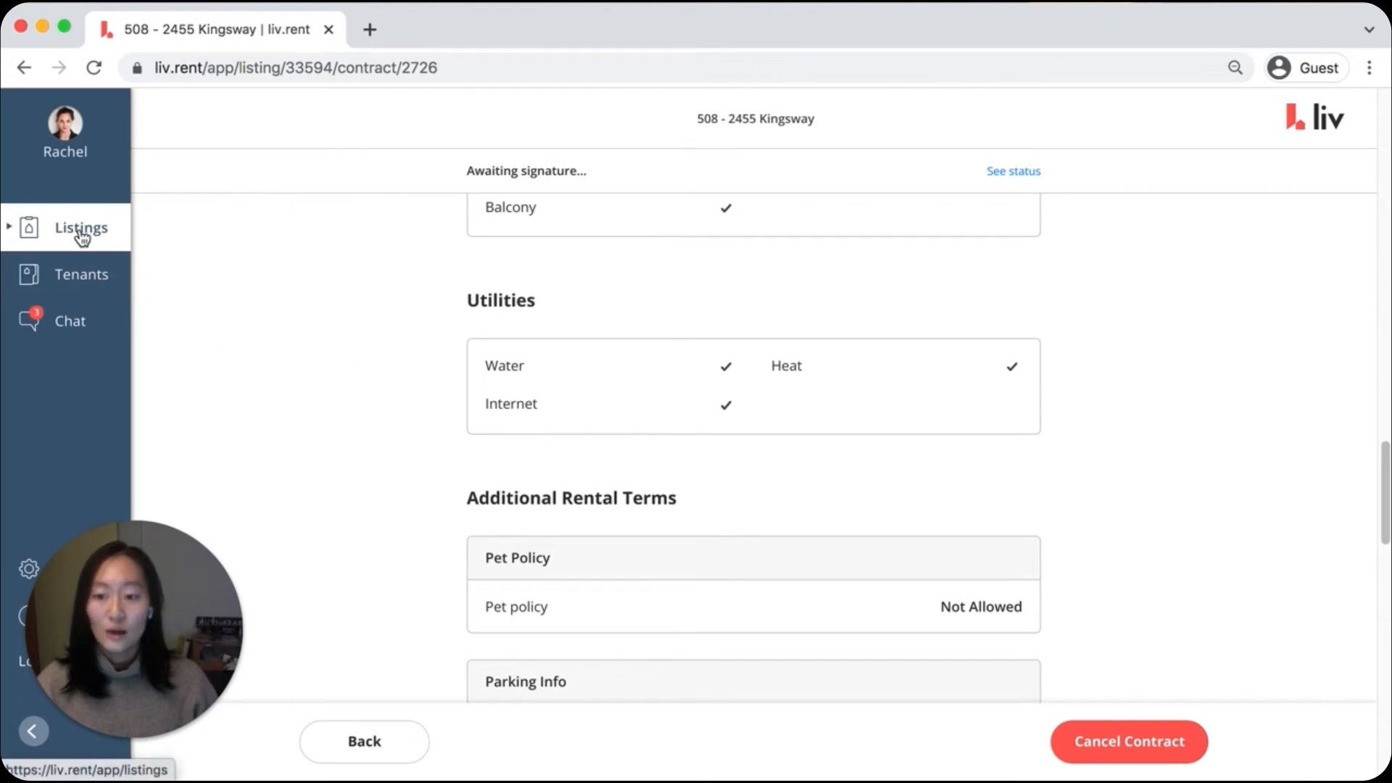
Go to the tenants list, open the current tenancy's dashboard, and view its contract
{"action": "left_click", "coordinate": [84, 282]}
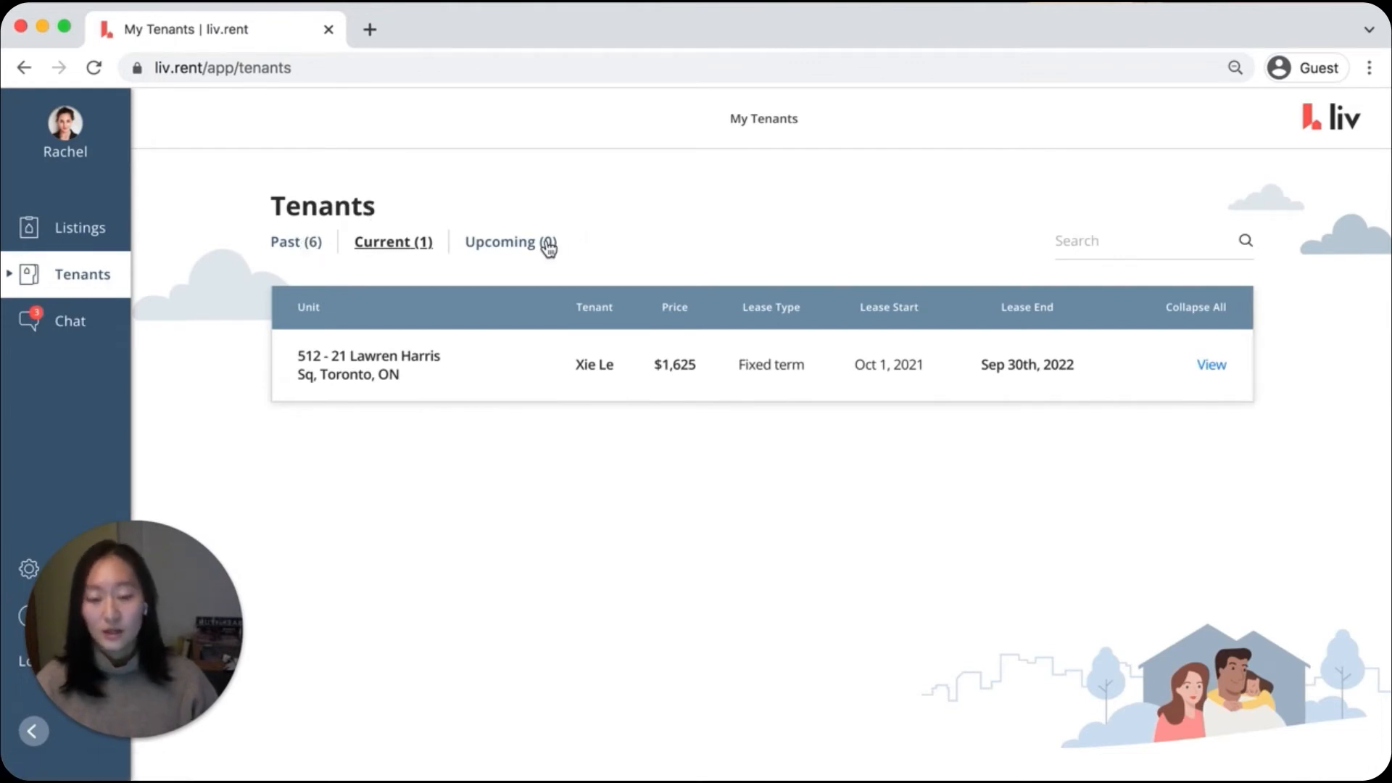
{"action": "left_click", "coordinate": [479, 371]}
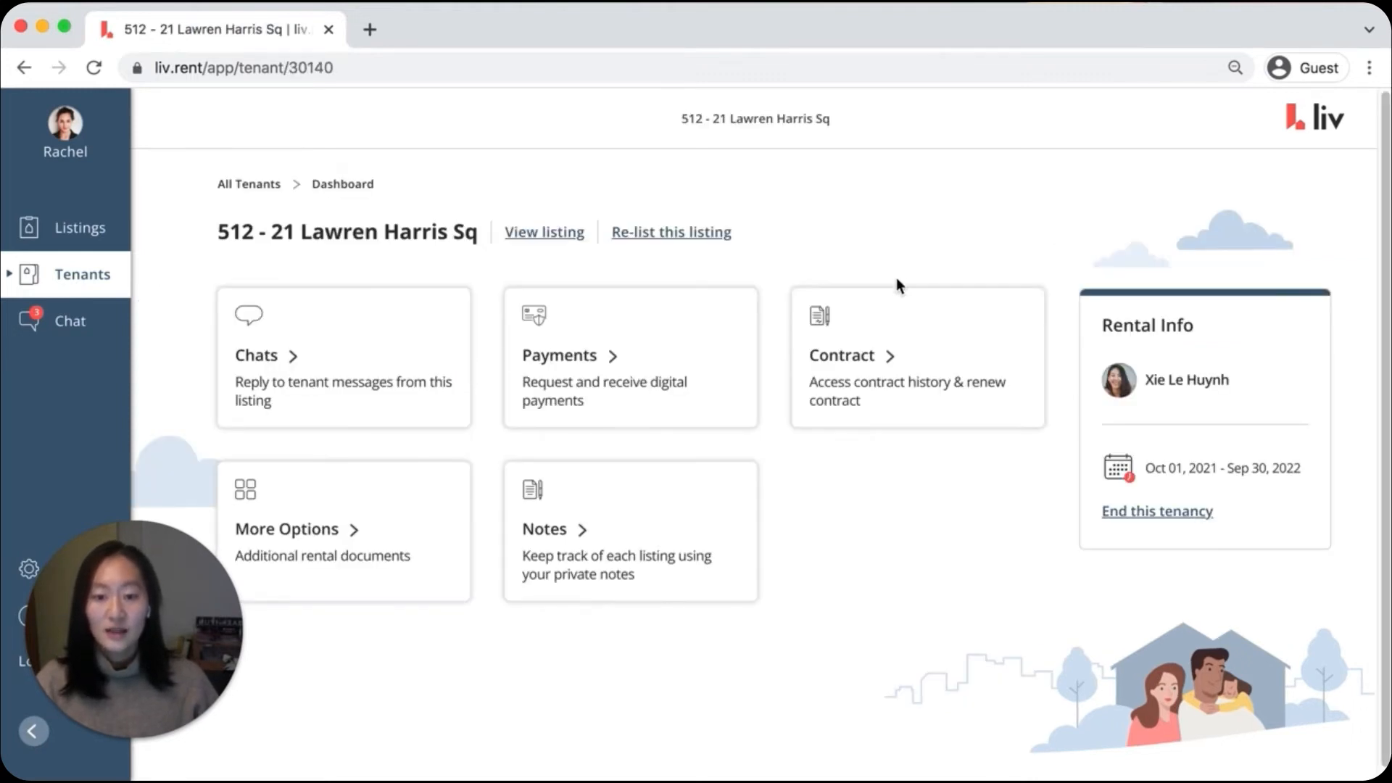
{"action": "left_click", "coordinate": [898, 343]}
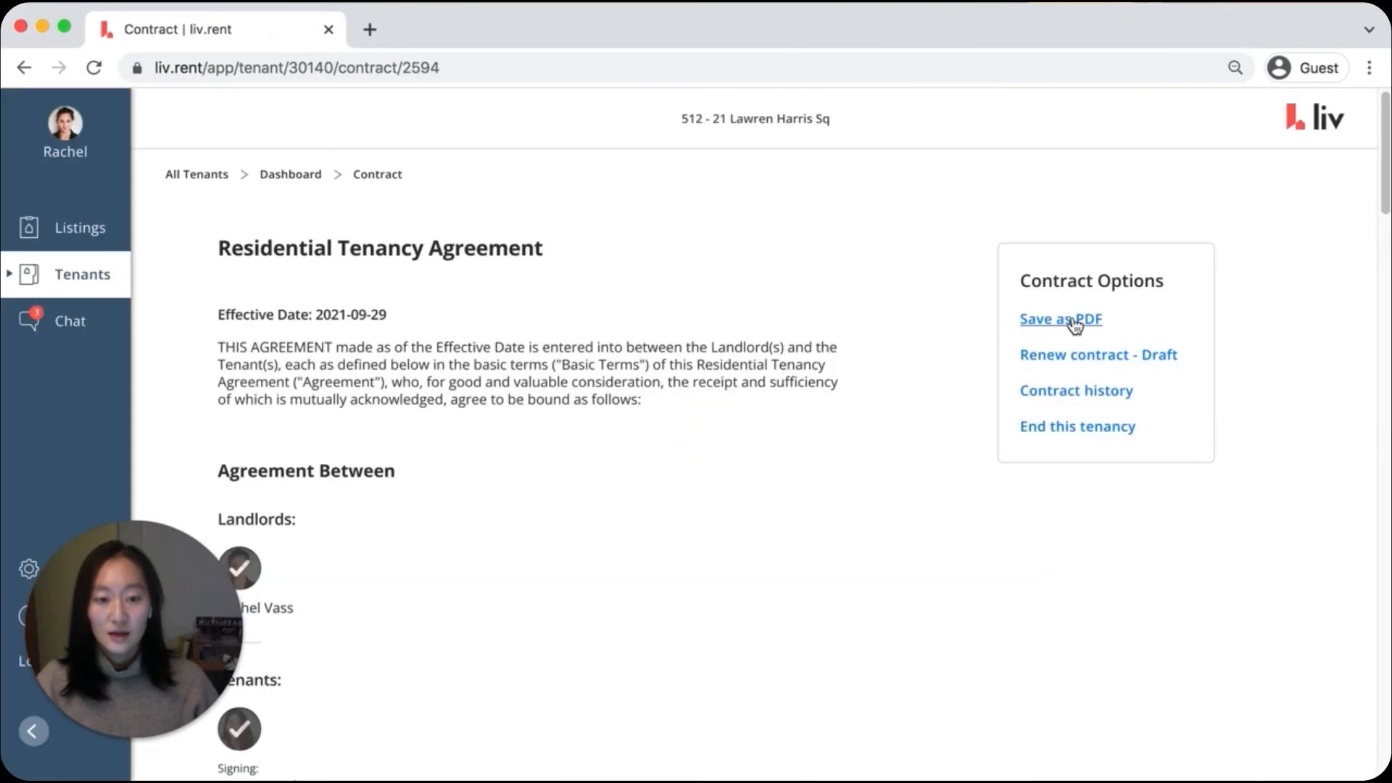
Open the current tenancy contract as a PDF, read through its pages, and close it
{"action": "left_click", "coordinate": [1072, 323]}
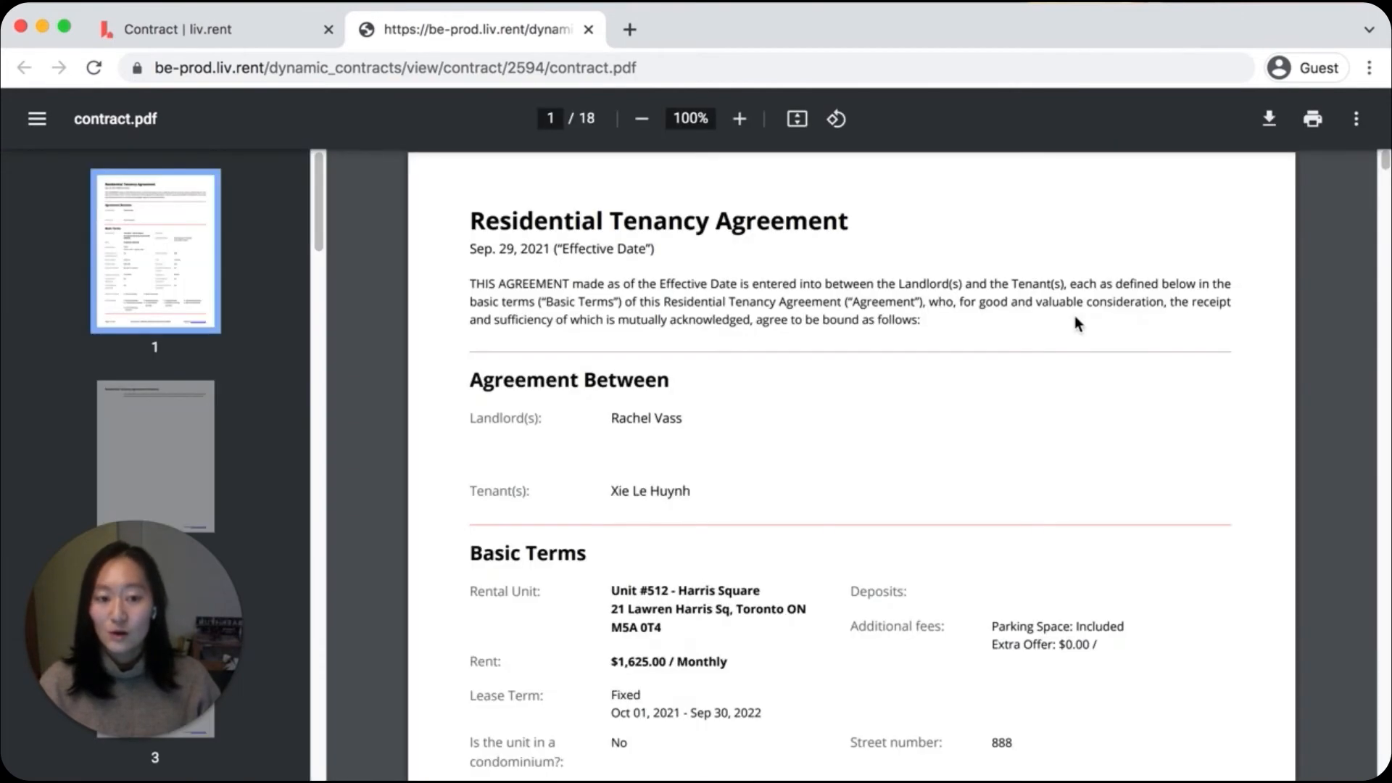
{"action": "scroll", "coordinate": [1263, 350], "scroll_direction": "down", "scroll_amount": 20}
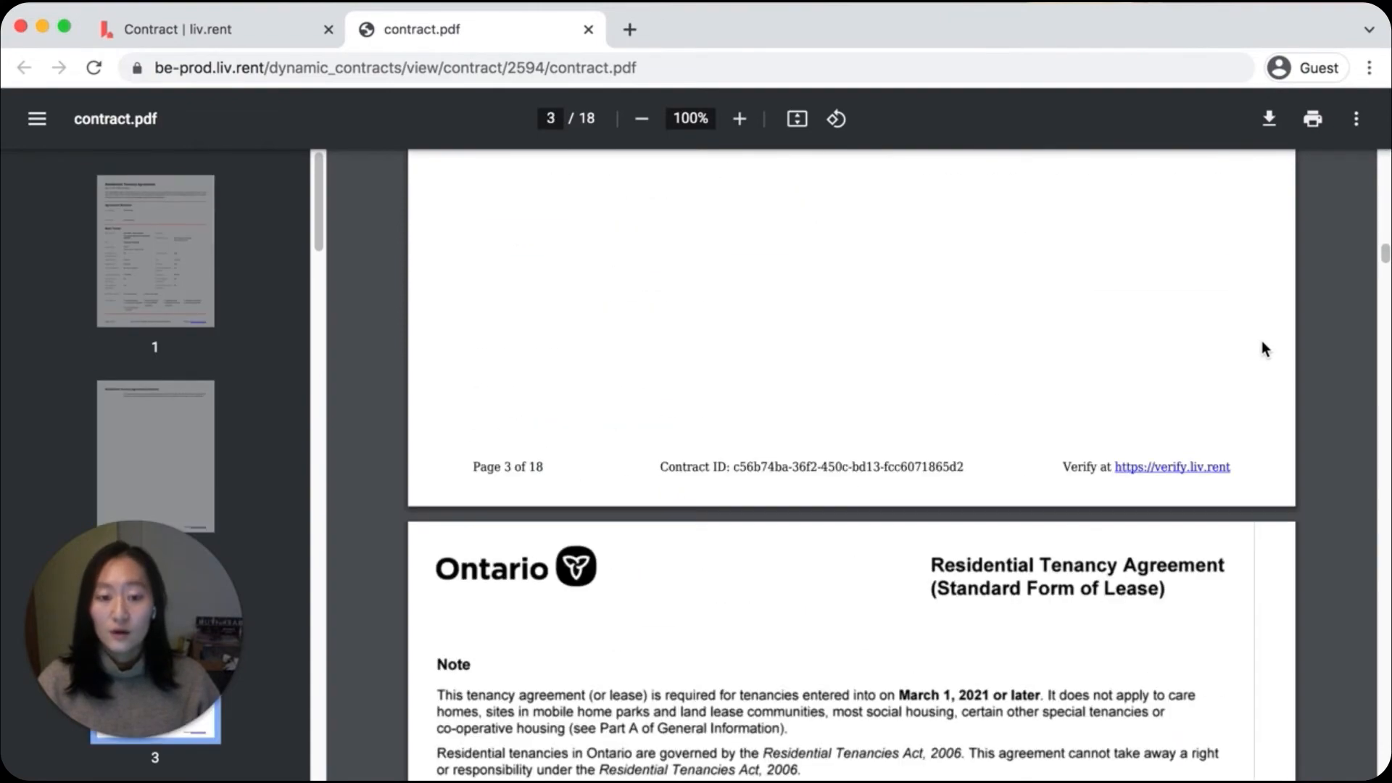
{"action": "scroll", "coordinate": [1263, 350], "scroll_direction": "down", "scroll_amount": 20}
{"action": "scroll", "coordinate": [1263, 350], "scroll_direction": "down", "scroll_amount": 12}
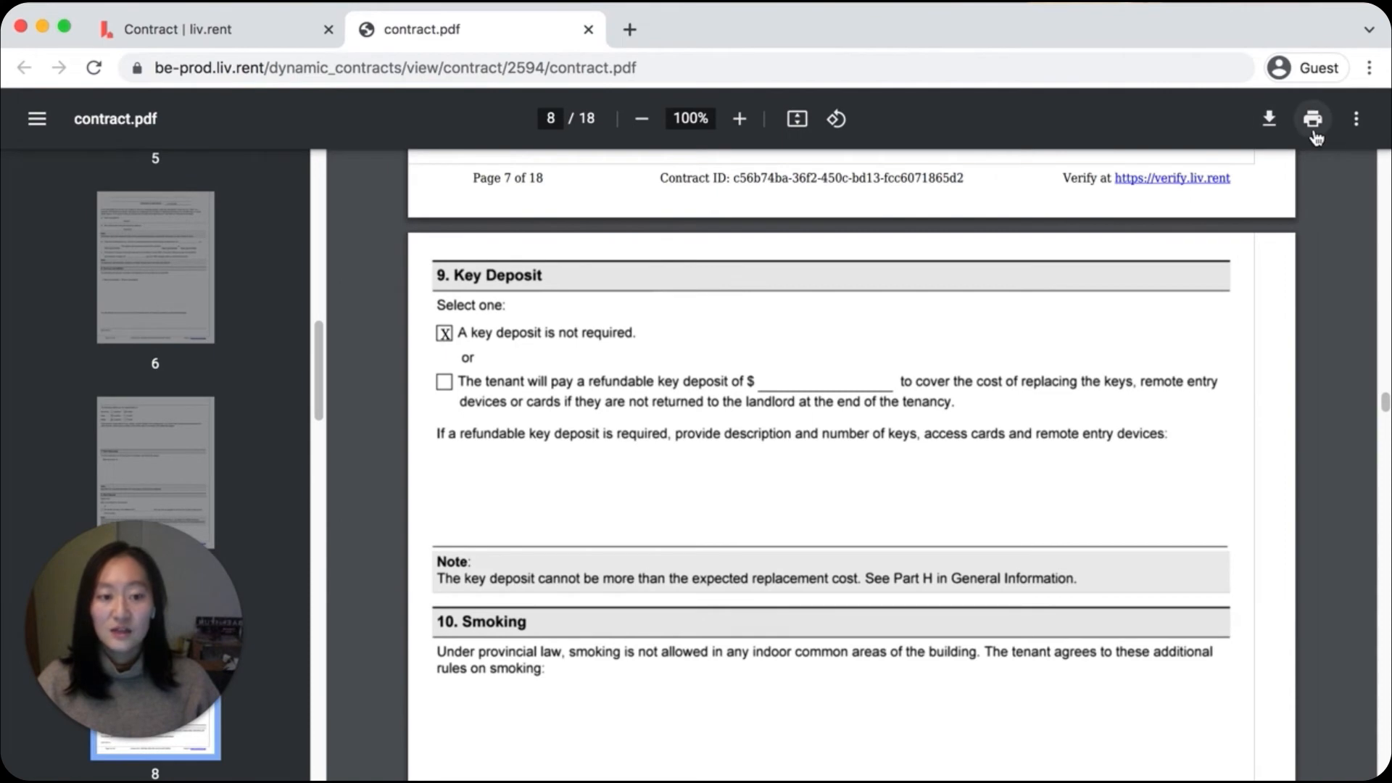
{"action": "left_click", "coordinate": [585, 34]}
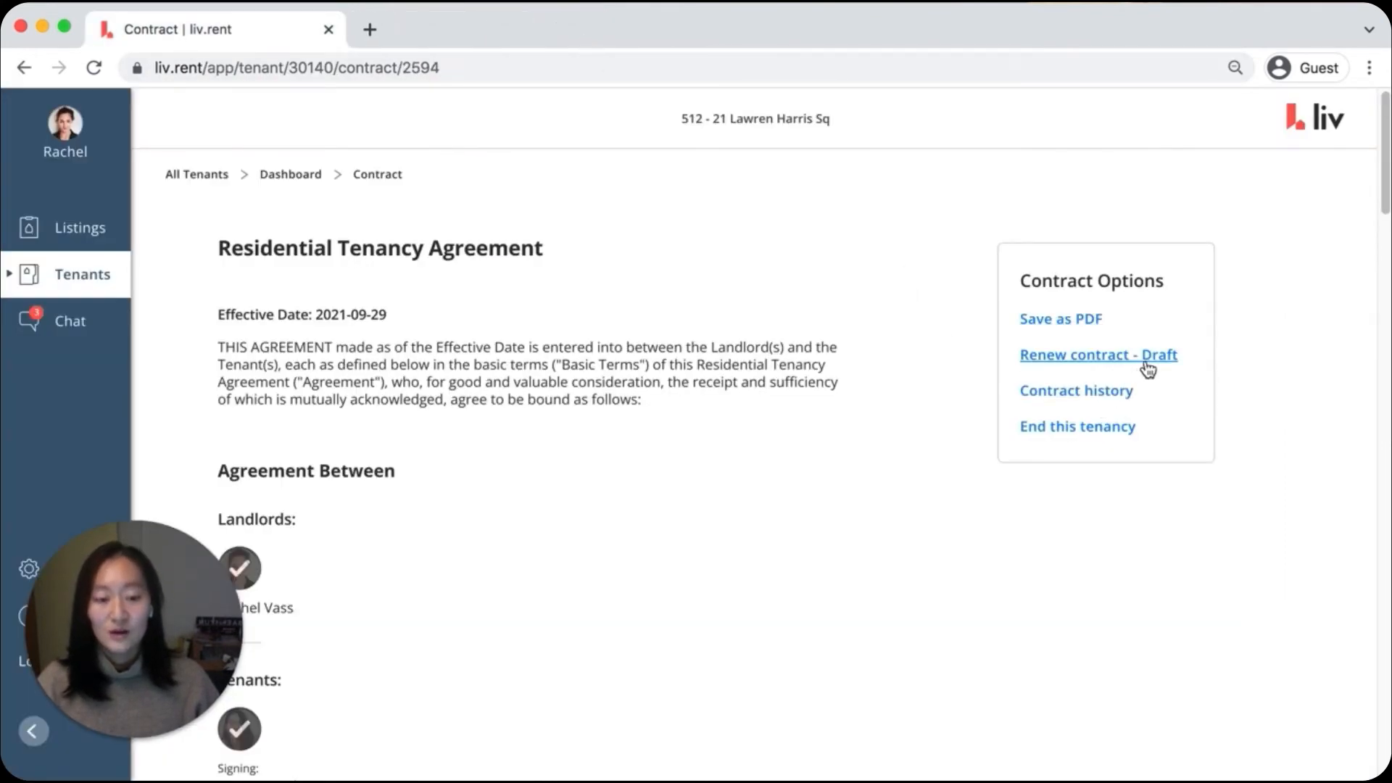
Open the contract renewal draft, look over its Parties and Rental Terms stages, and return to the current contract
{"action": "left_click", "coordinate": [1101, 359]}
{"action": "scroll", "coordinate": [1104, 376], "scroll_direction": "down", "scroll_amount": 5}
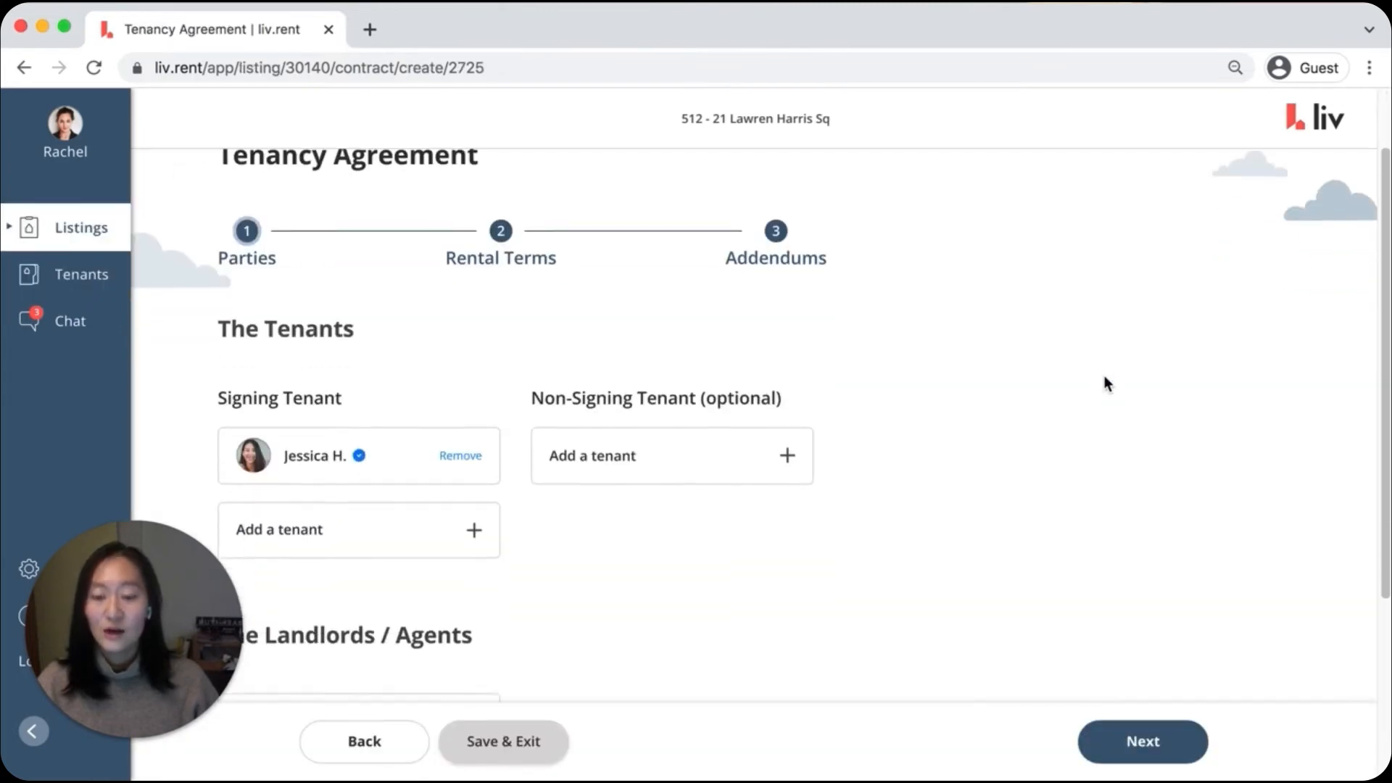
{"action": "left_click", "coordinate": [1116, 741]}
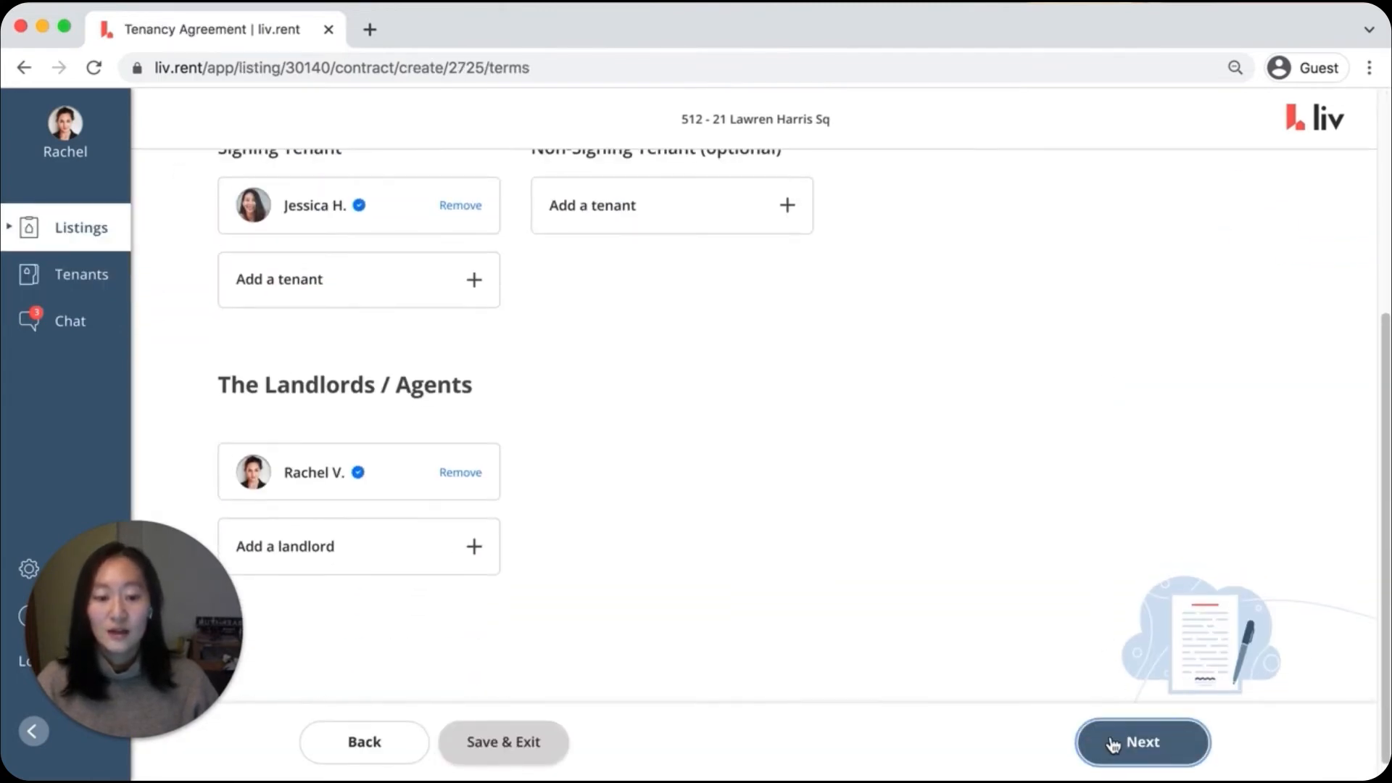
{"action": "scroll", "coordinate": [1049, 487], "scroll_direction": "down", "scroll_amount": 20}
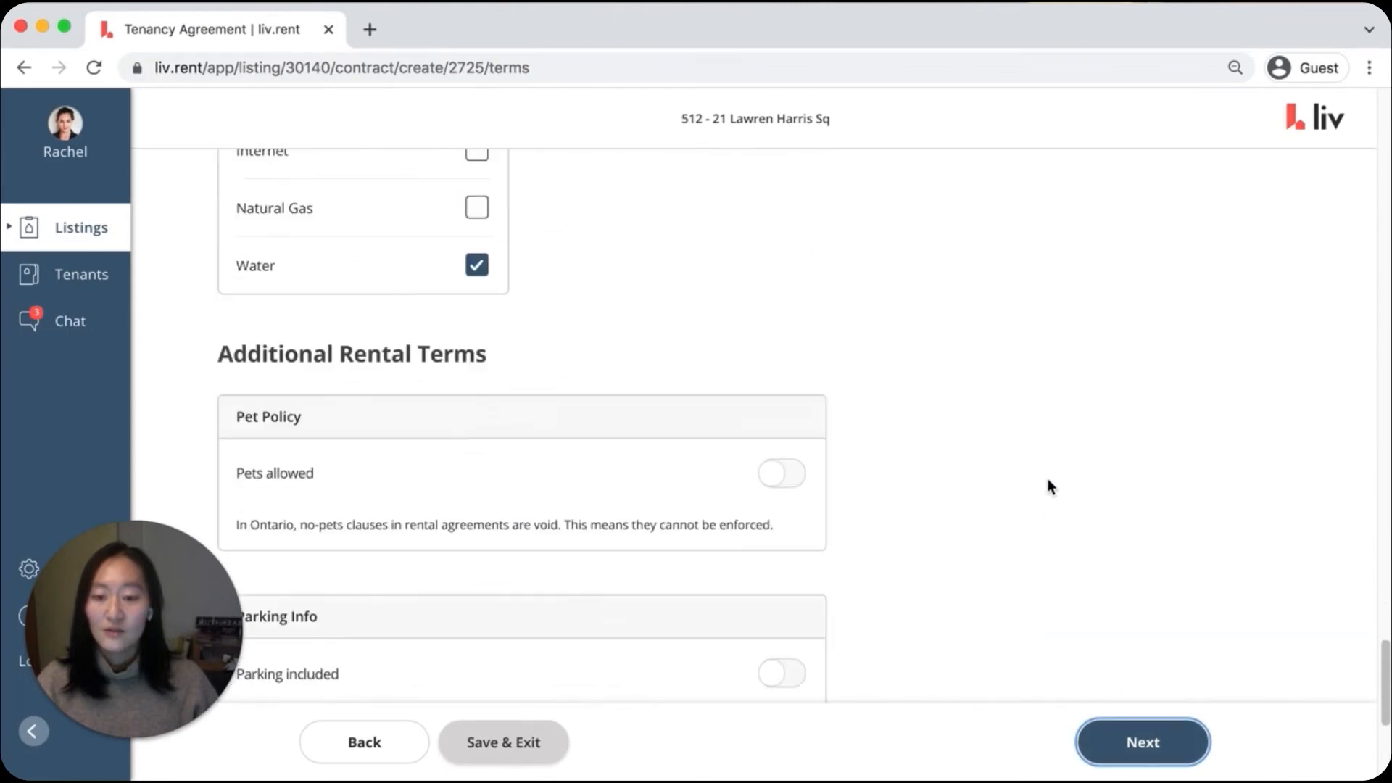
{"action": "scroll", "coordinate": [1049, 489], "scroll_direction": "up", "scroll_amount": 20}
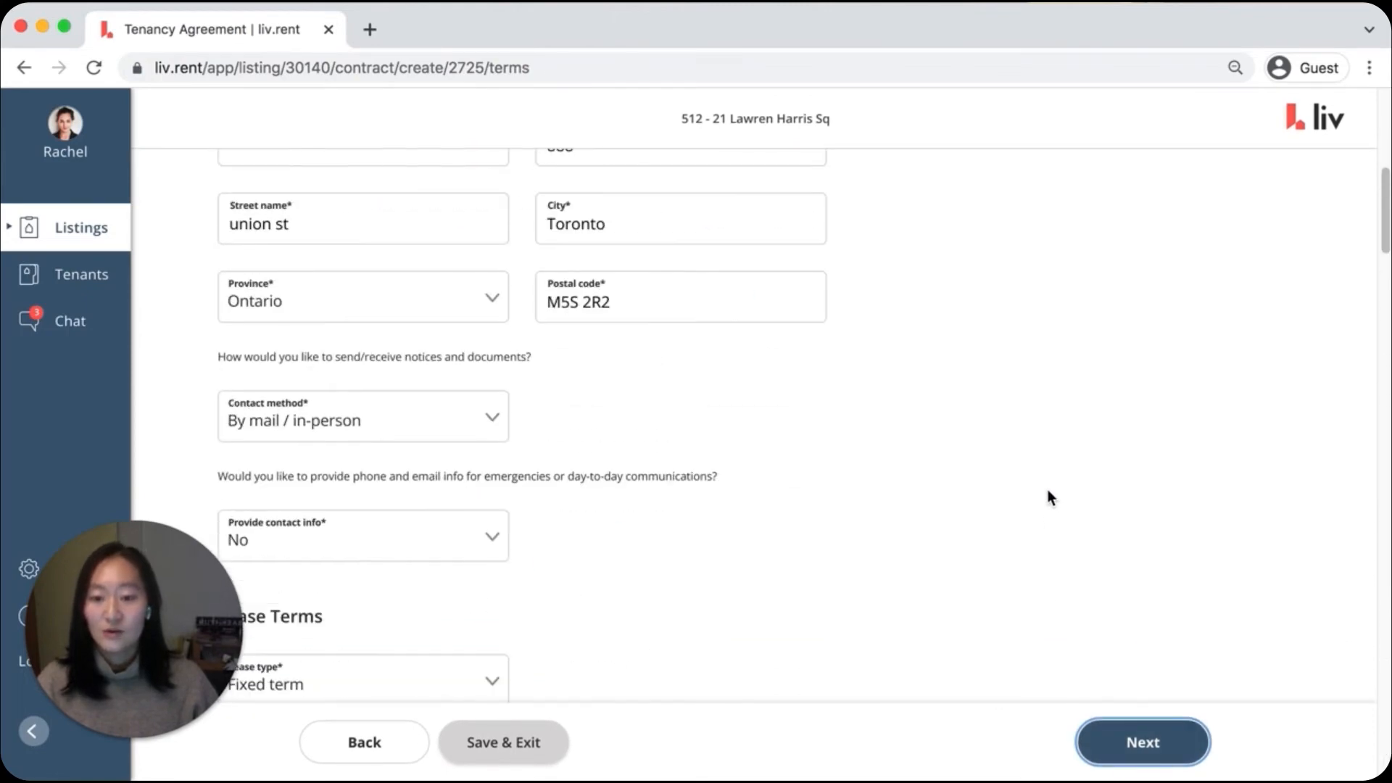
{"action": "left_click", "coordinate": [368, 743]}
{"action": "scroll", "coordinate": [366, 740], "scroll_direction": "down", "scroll_amount": 5}
{"action": "left_click", "coordinate": [368, 744]}
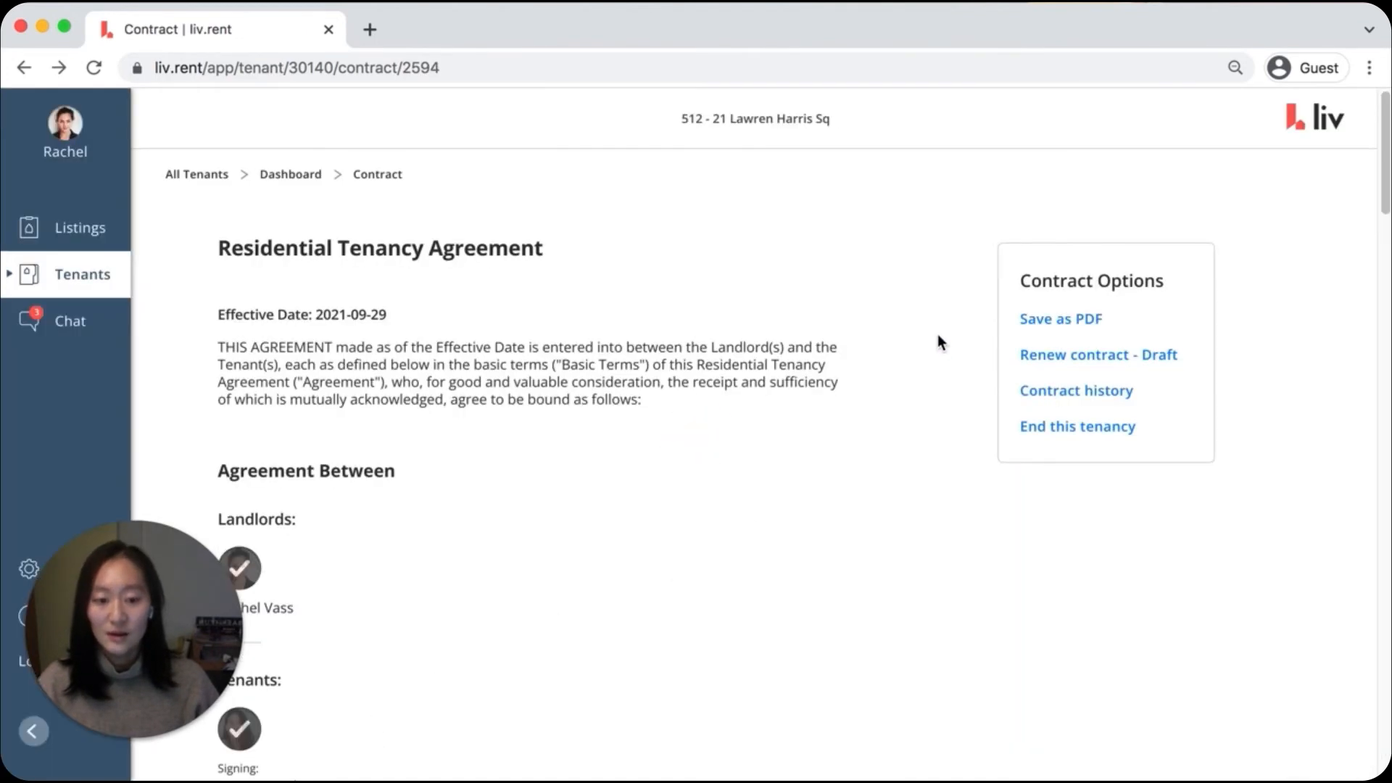
Open Contract 1 from the contract history and review the agreement down to its signatures
{"action": "left_click", "coordinate": [1076, 390]}
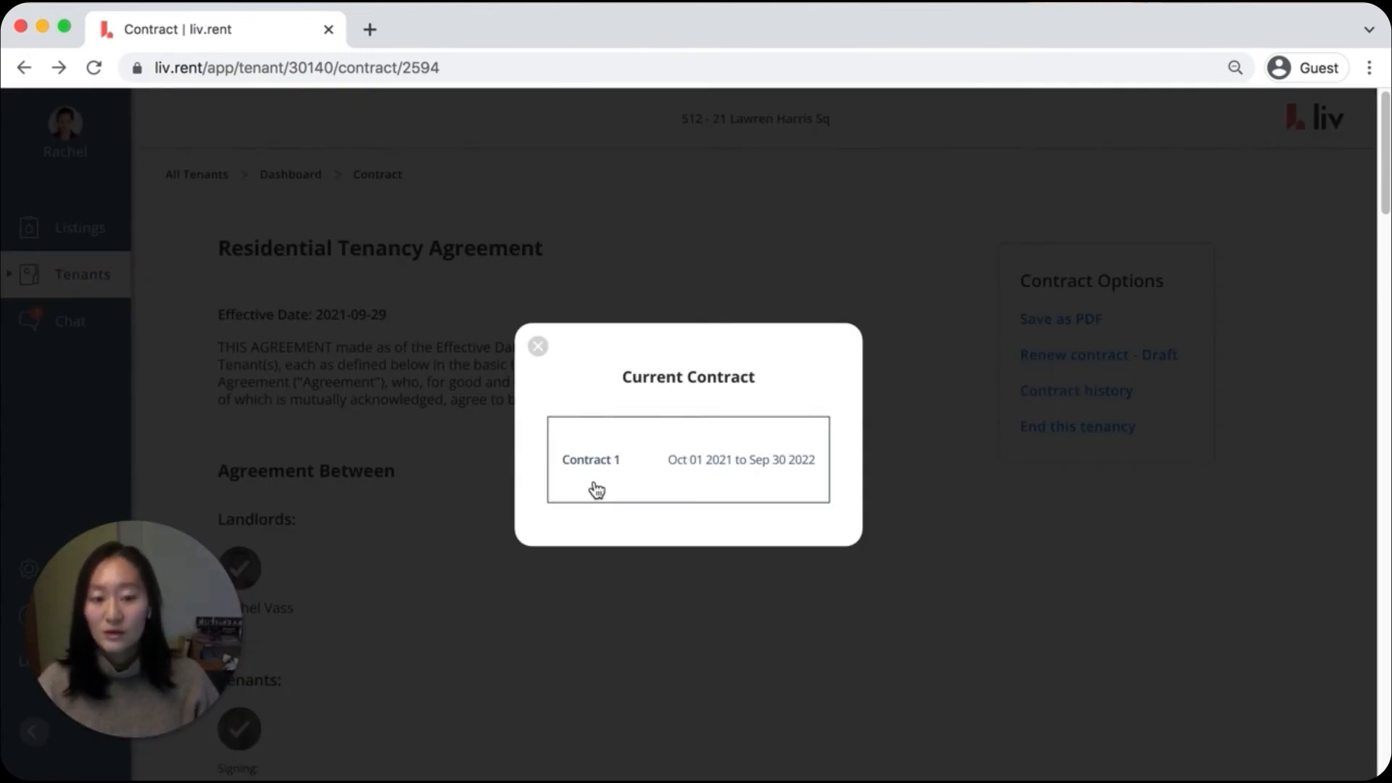
{"action": "left_click", "coordinate": [684, 453]}
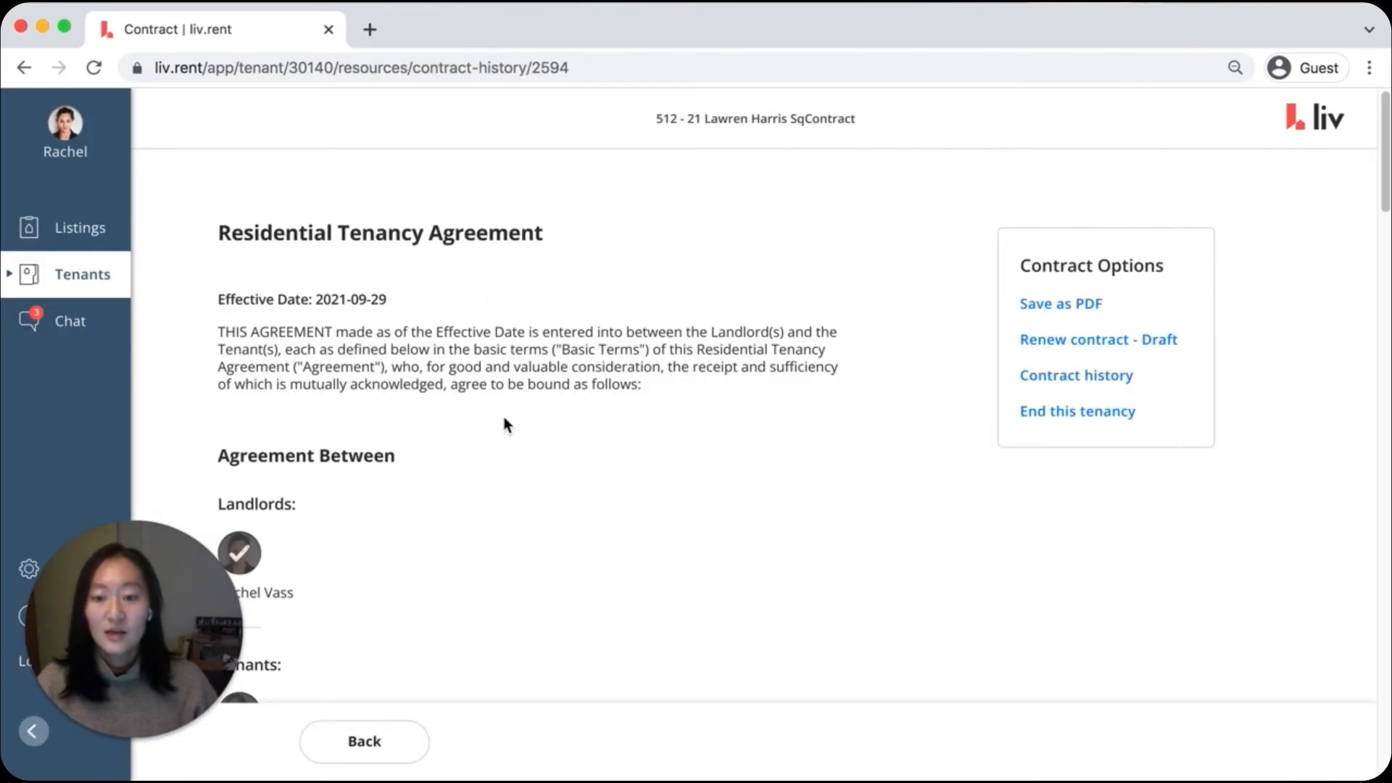
{"action": "scroll", "coordinate": [1004, 398], "scroll_direction": "down", "scroll_amount": 20}
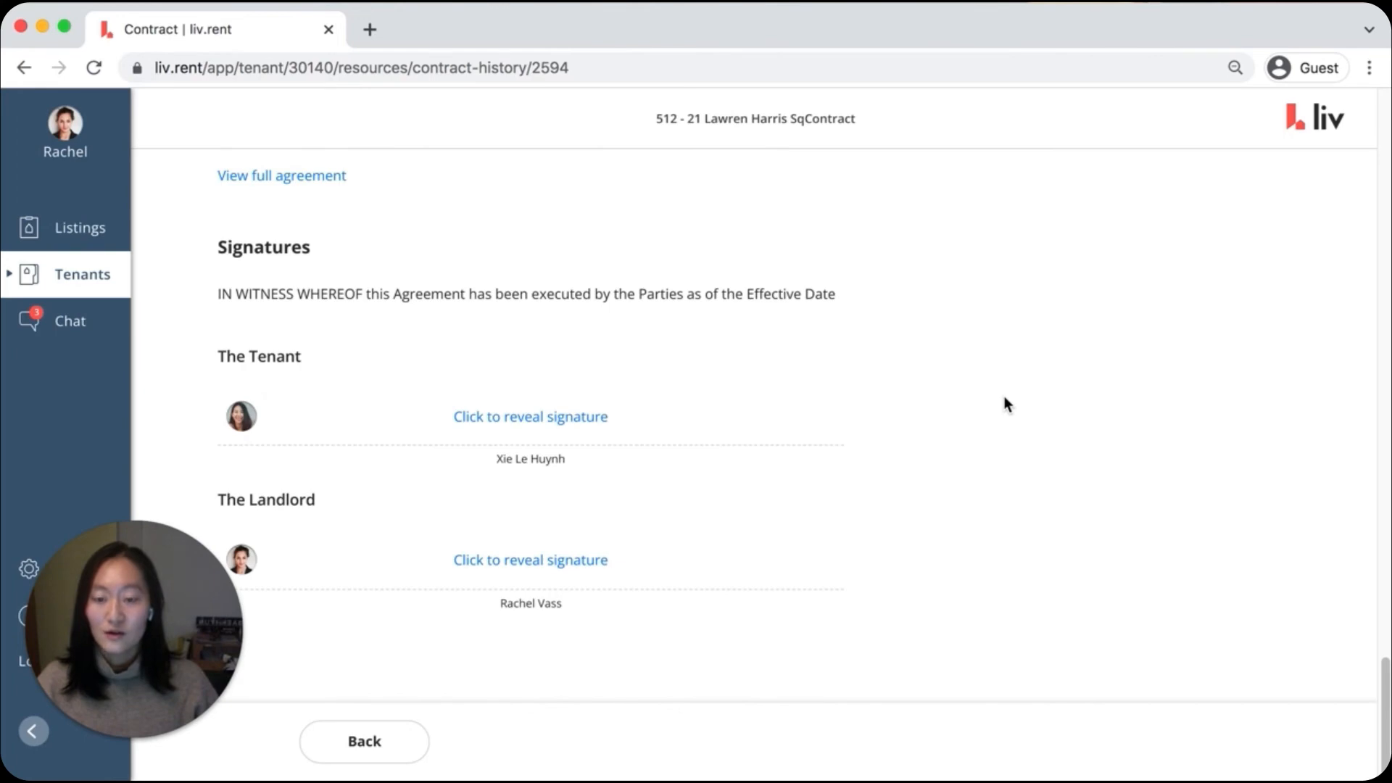
{"action": "scroll", "coordinate": [1004, 404], "scroll_direction": "up", "scroll_amount": 20}
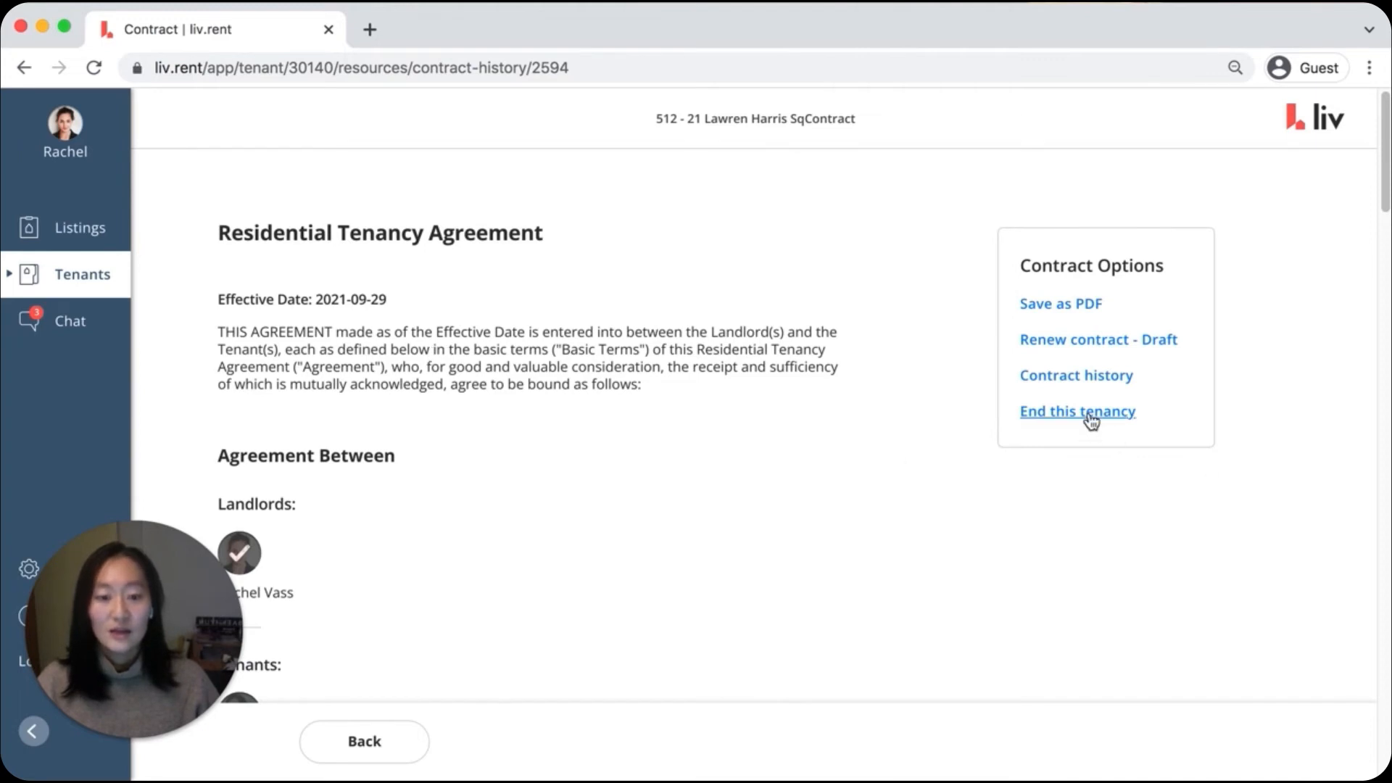
Return to the tenants list and reopen the current tenancy's dashboard
{"action": "left_click", "coordinate": [96, 284]}
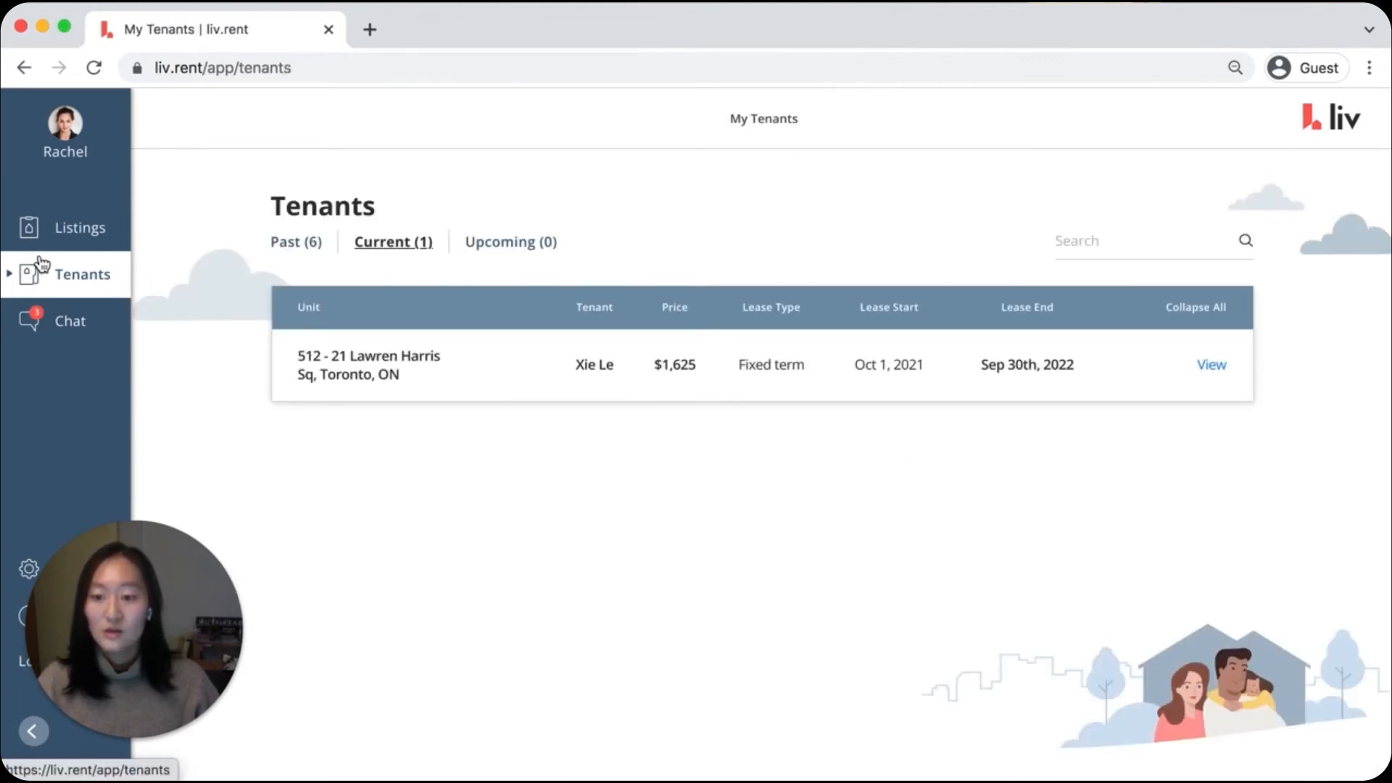
{"action": "left_click", "coordinate": [847, 370]}
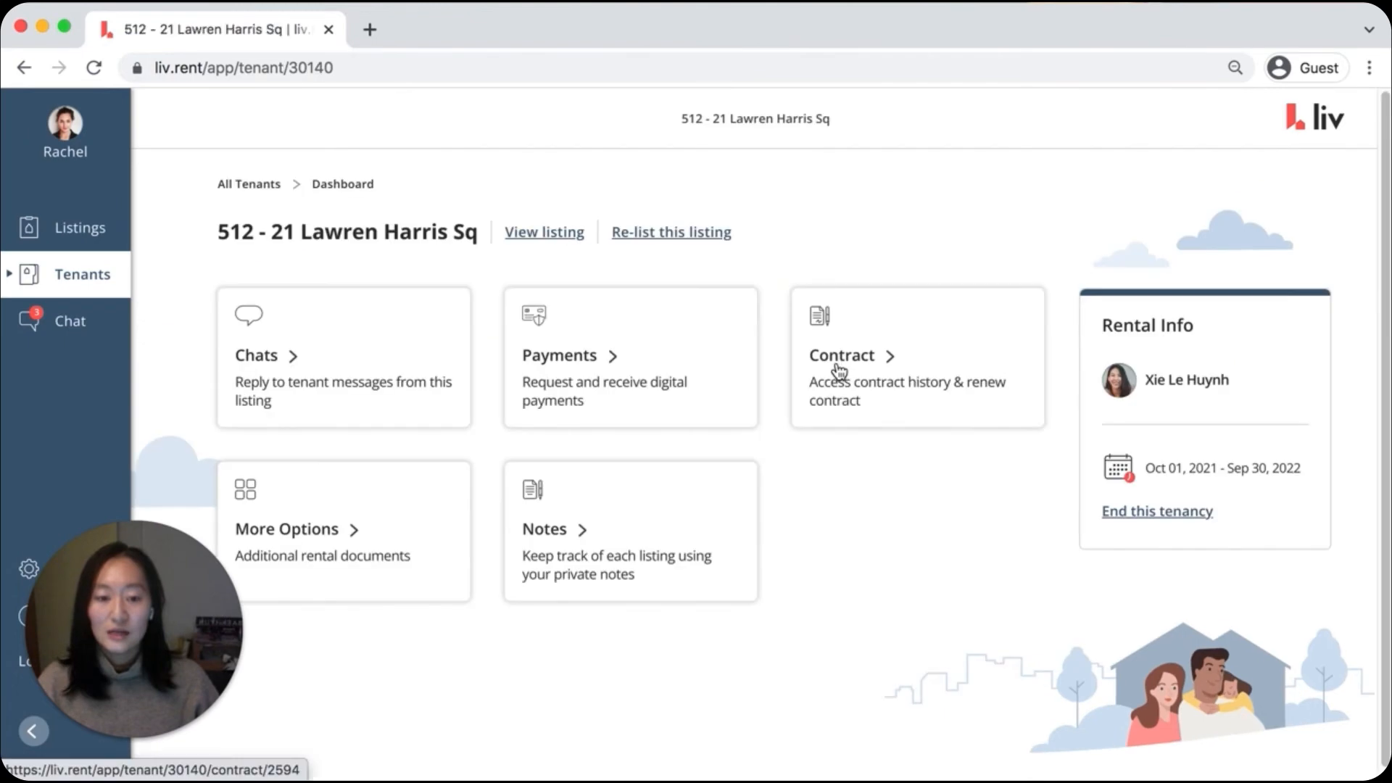
Fill in an end tenancy request for this rental with end date 11/12/2022 and the reason "tenant moving out"
{"action": "left_click", "coordinate": [1171, 515]}
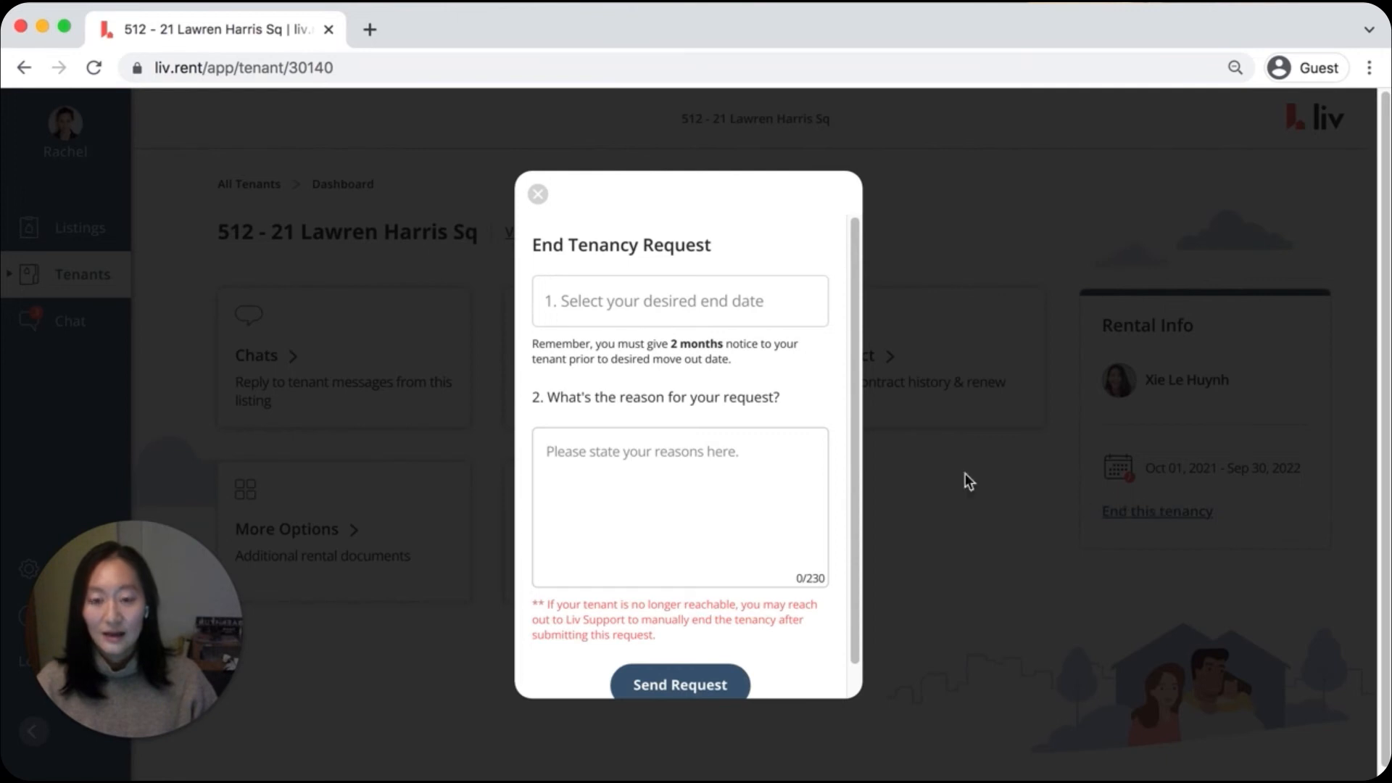
{"action": "left_click", "coordinate": [699, 301]}
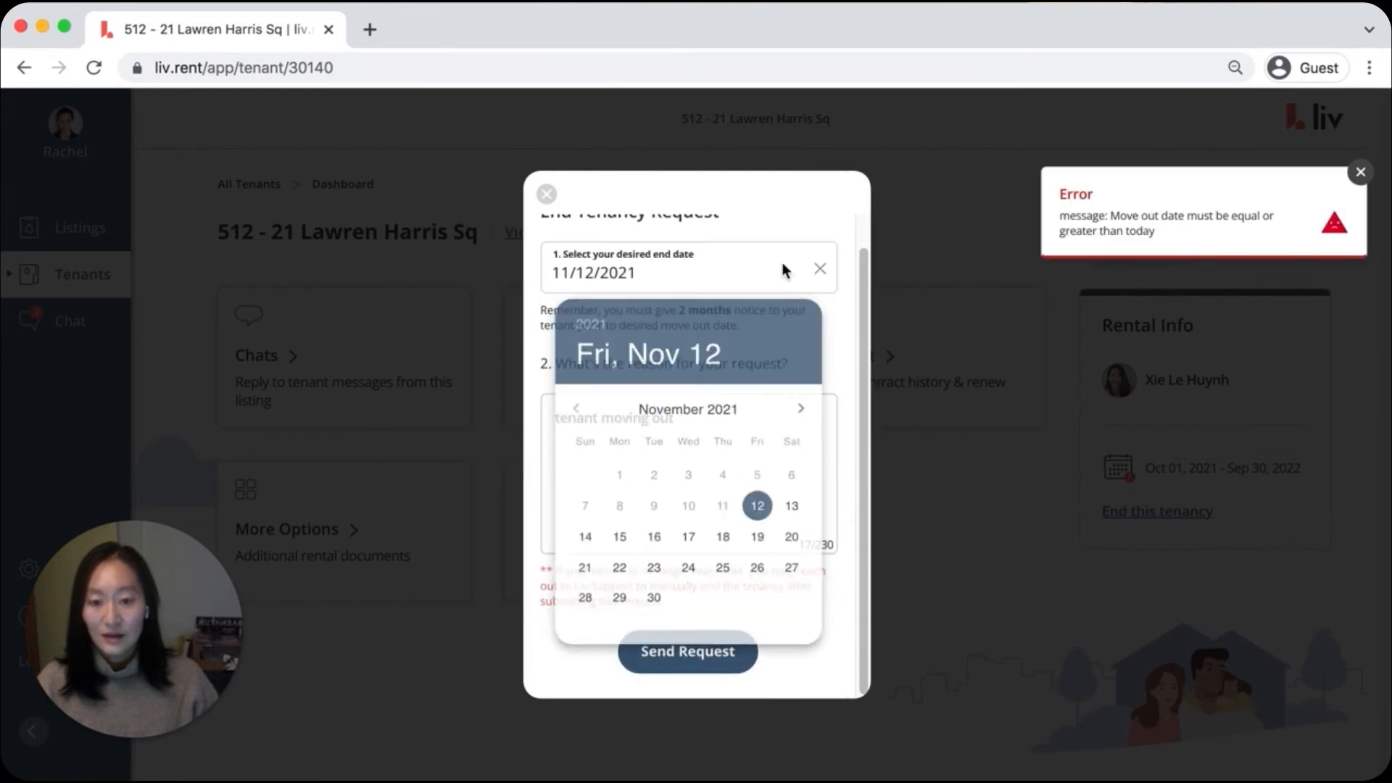
{"action": "left_click", "coordinate": [799, 411]}
{"action": "left_click", "coordinate": [597, 330]}
{"action": "left_click", "coordinate": [689, 561]}
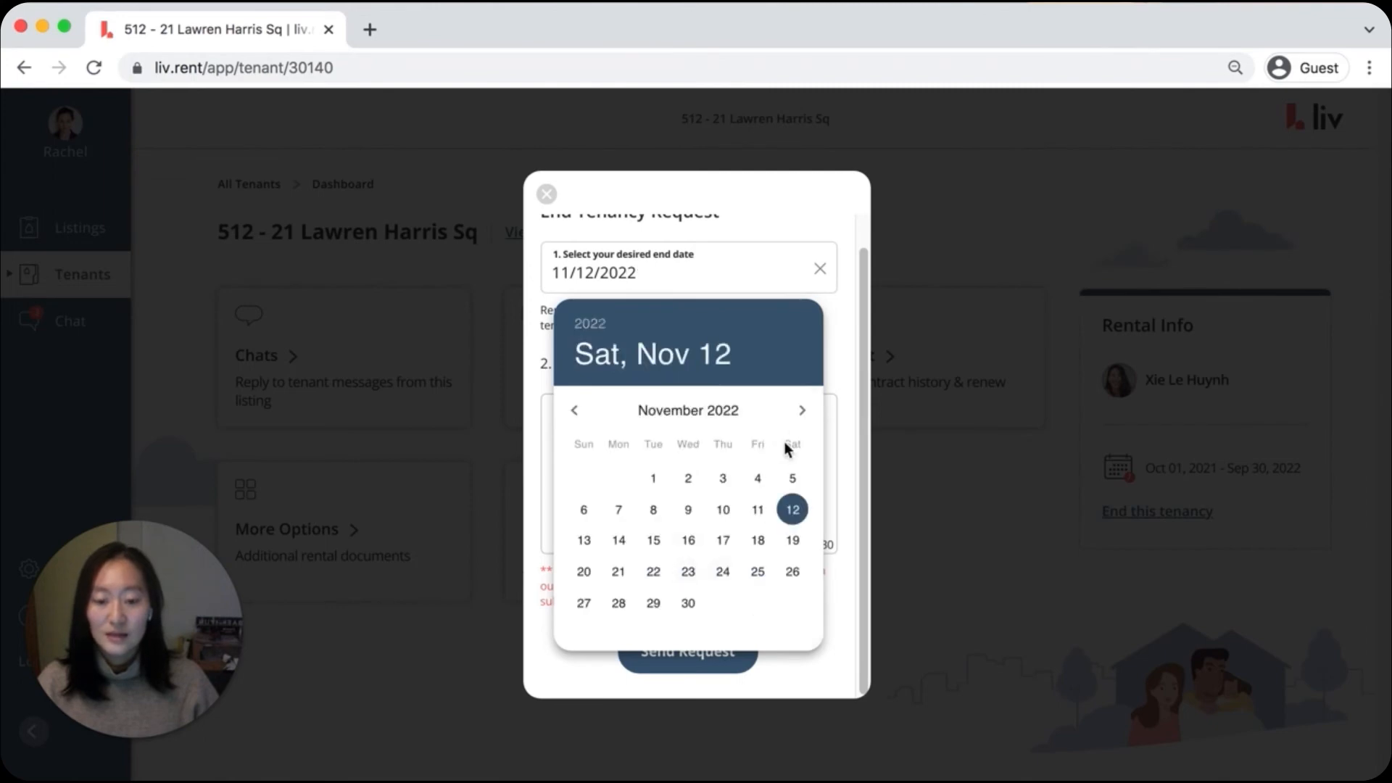
{"action": "left_click", "coordinate": [751, 657]}
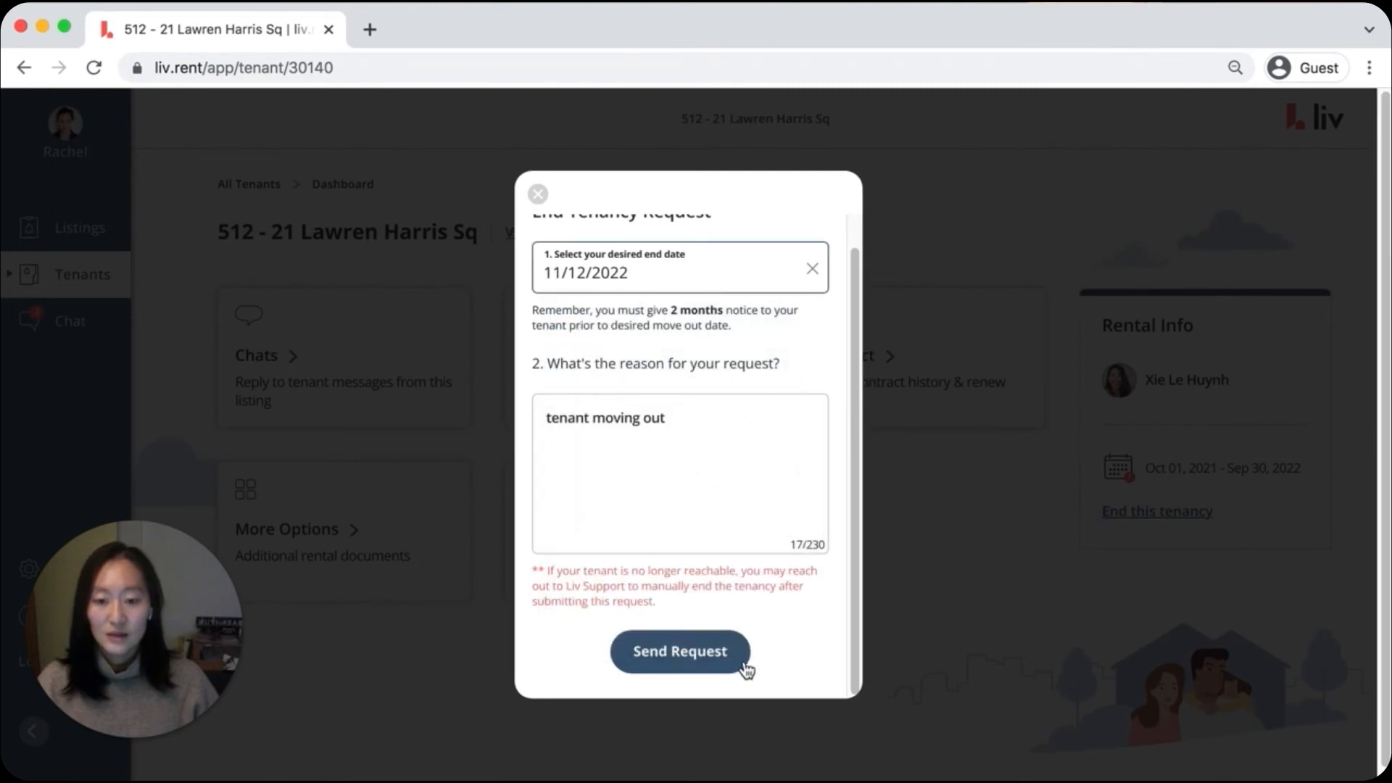
Send the end tenancy request, review its submitted details, and close them without cancelling the request
{"action": "left_click", "coordinate": [680, 651]}
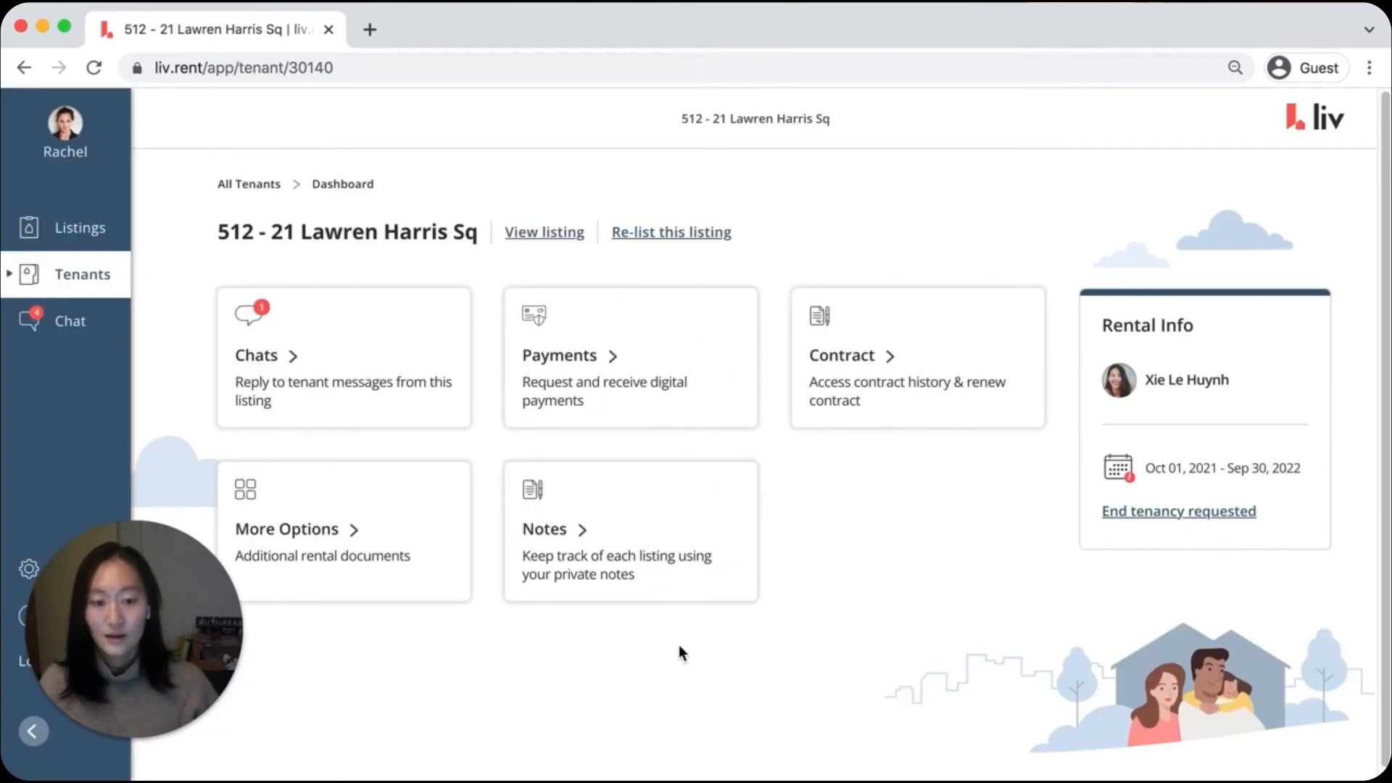
{"action": "left_click", "coordinate": [1173, 520]}
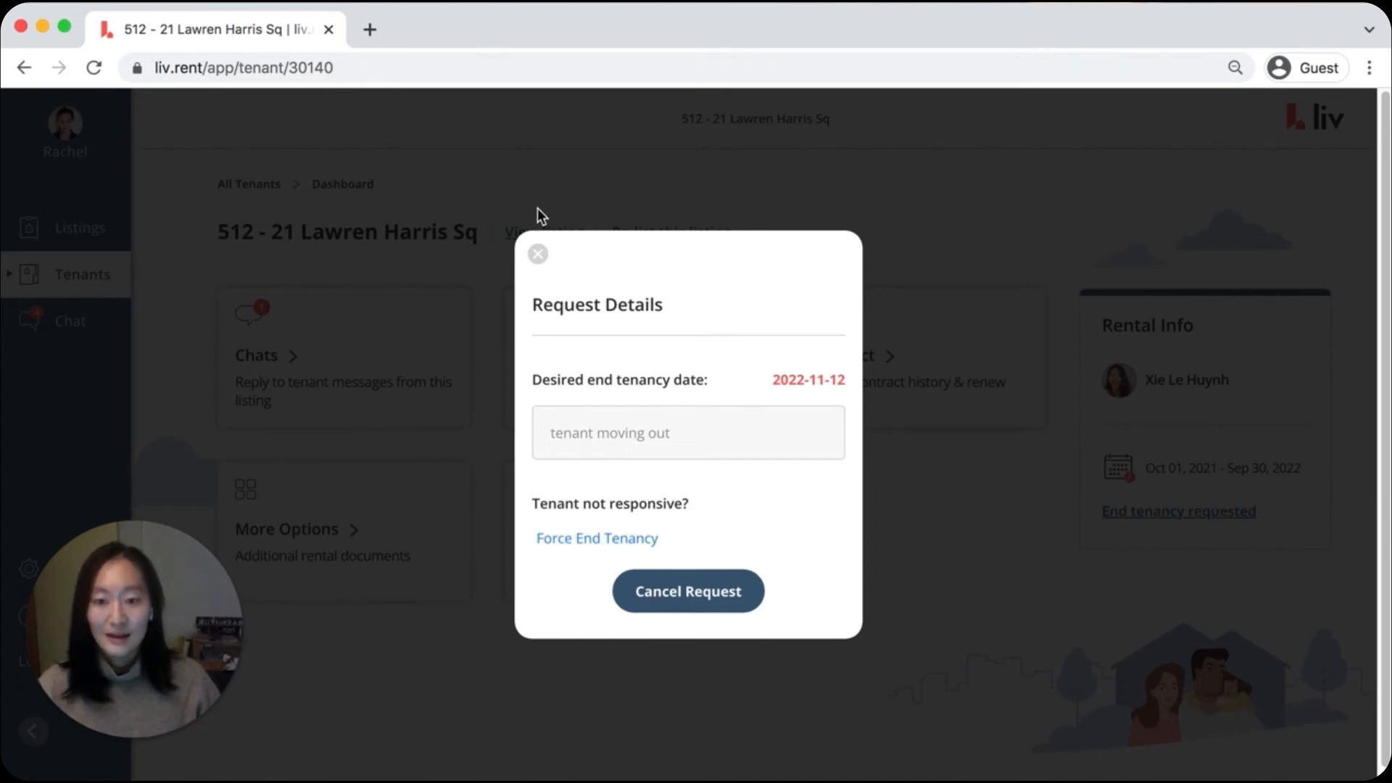
{"action": "left_click", "coordinate": [537, 247]}
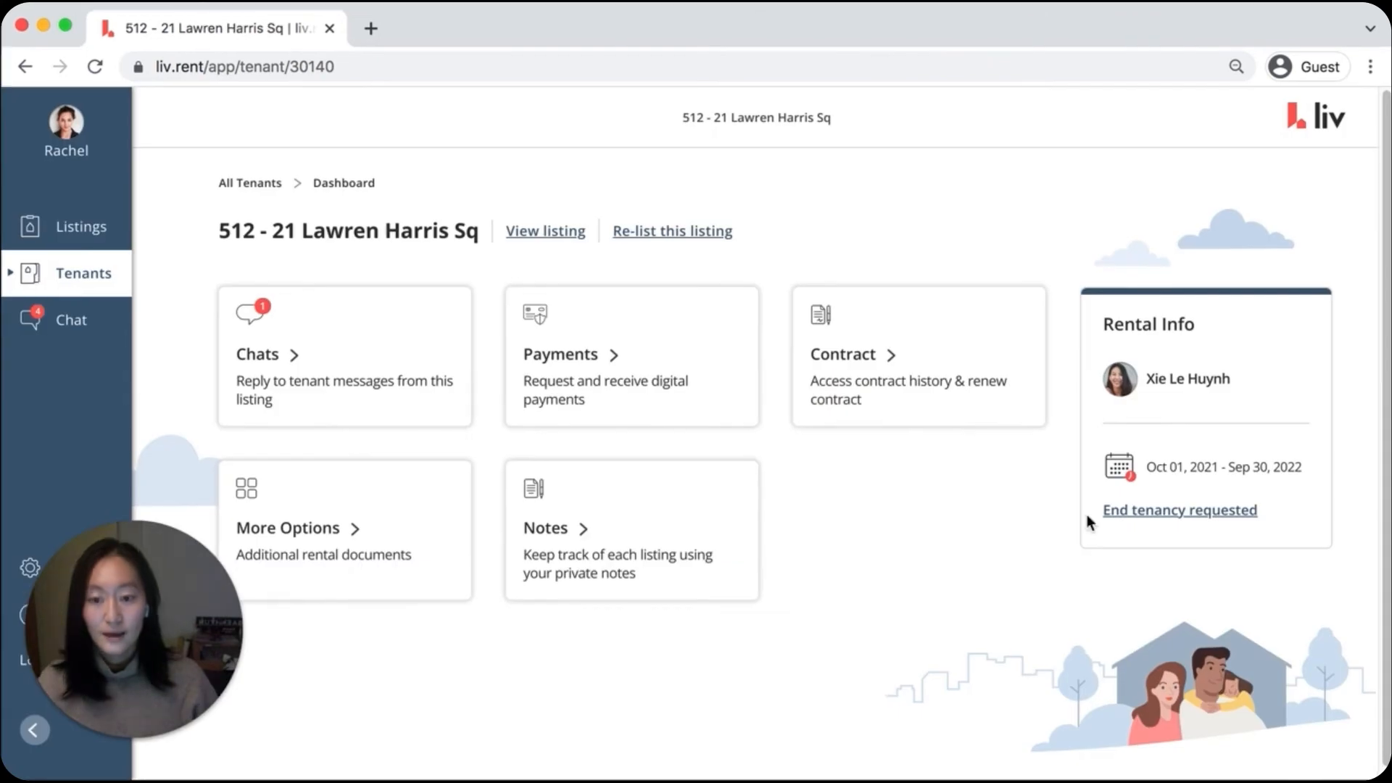